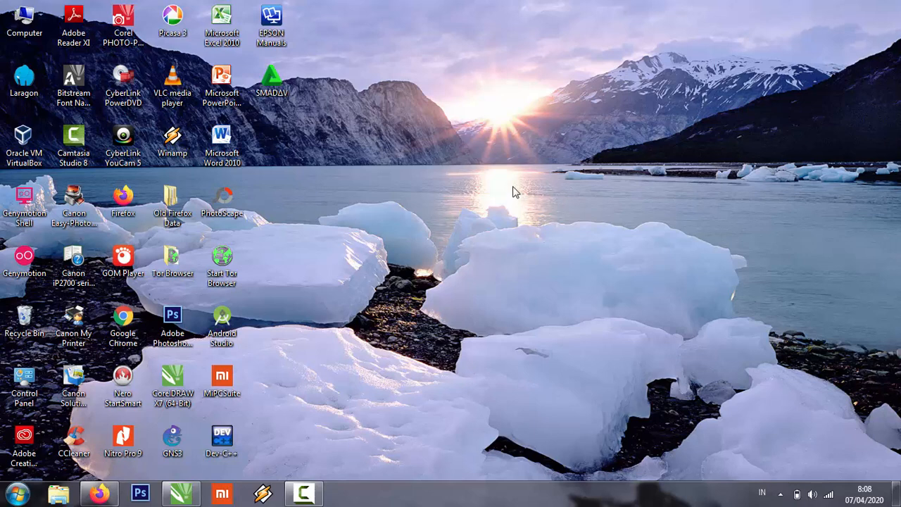
right_click(466, 100)
click(504, 134)
right_click(371, 157)
click(400, 194)
Switch to CorelDRAW X7 and dismiss the Windows color scheme message without choosing an option.
mouse_move(187, 499)
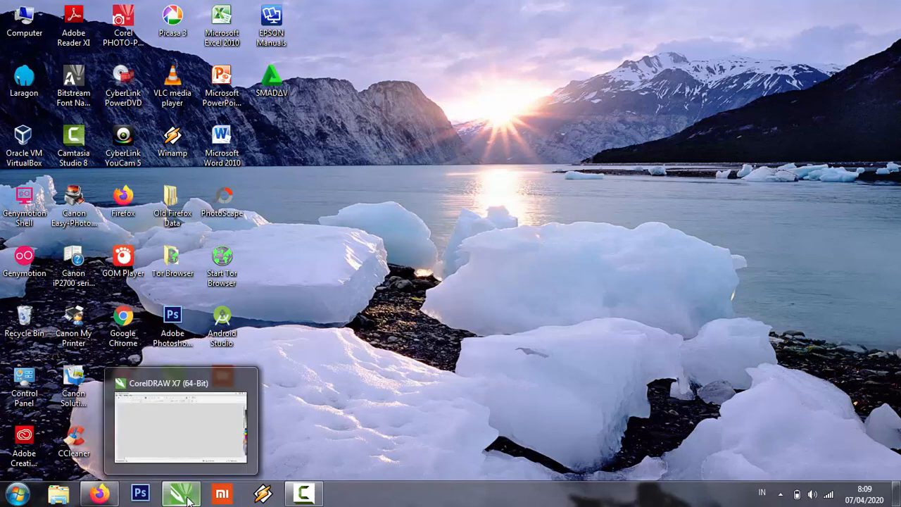
click(183, 495)
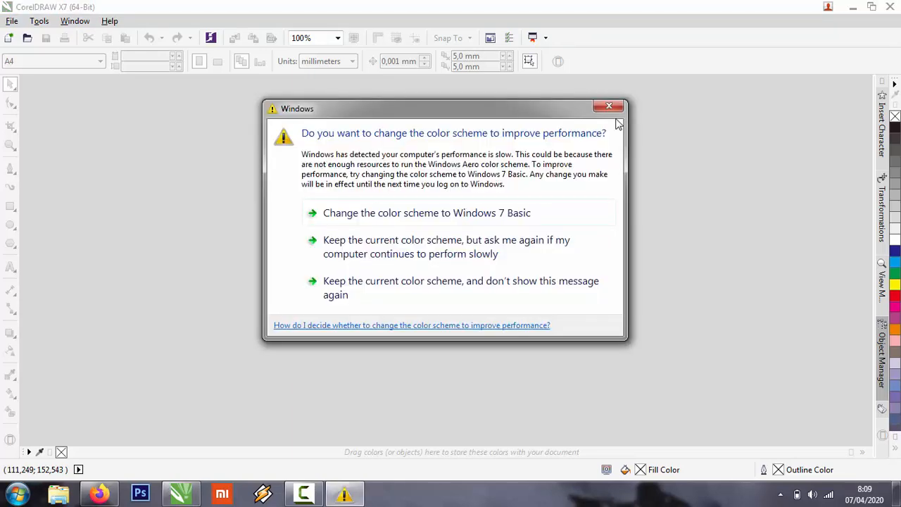
click(609, 107)
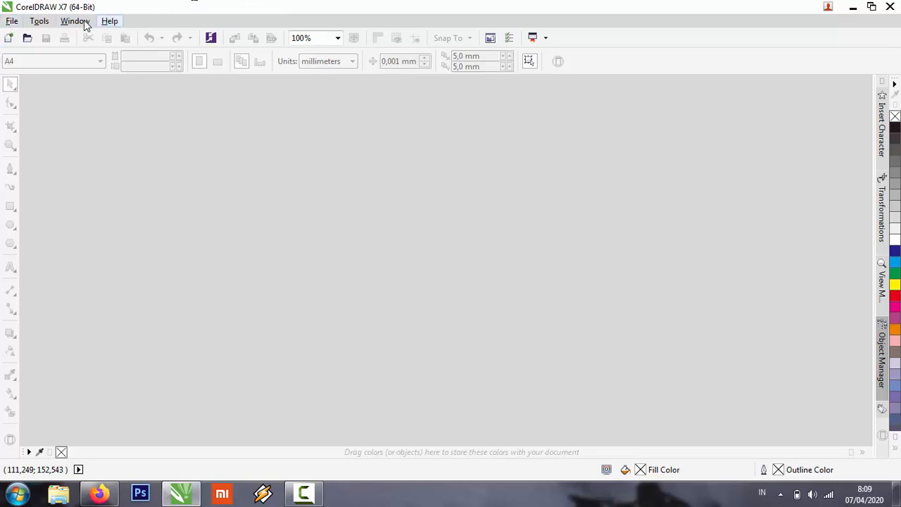
click(12, 21)
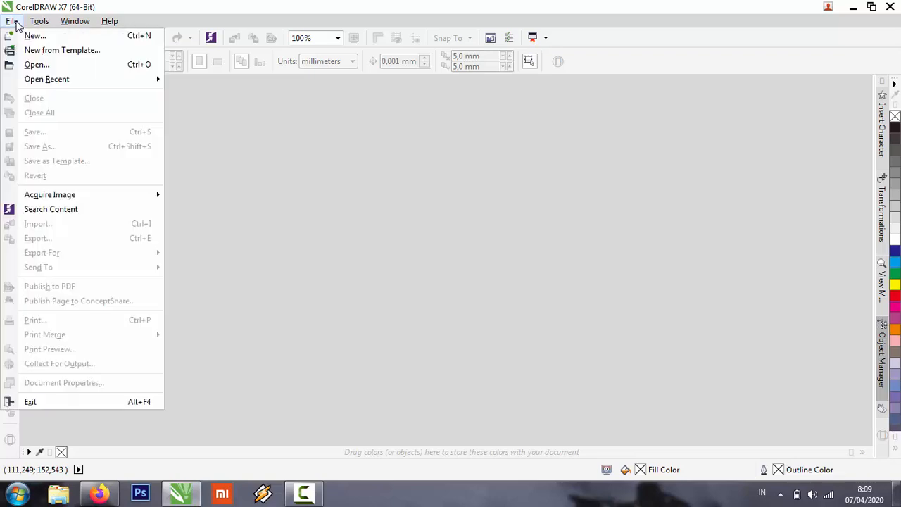
click(34, 20)
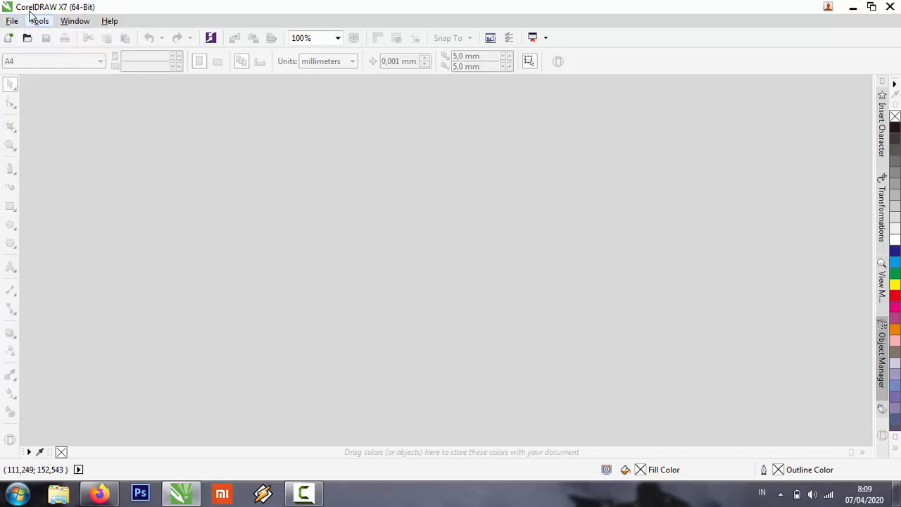
click(12, 22)
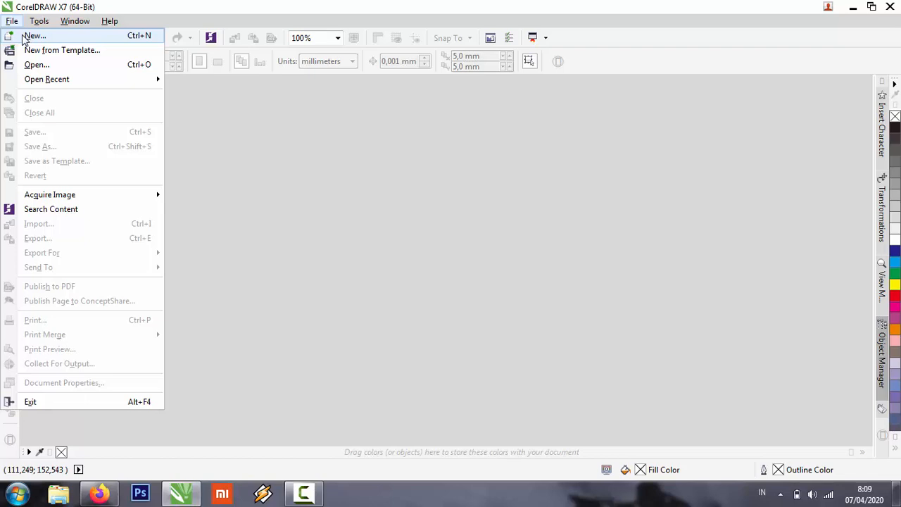
mouse_move(54, 83)
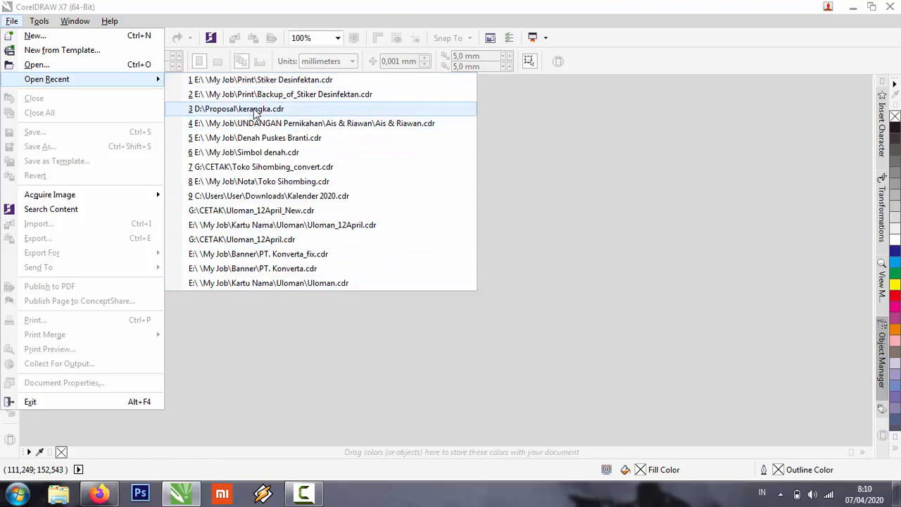
click(39, 23)
click(40, 23)
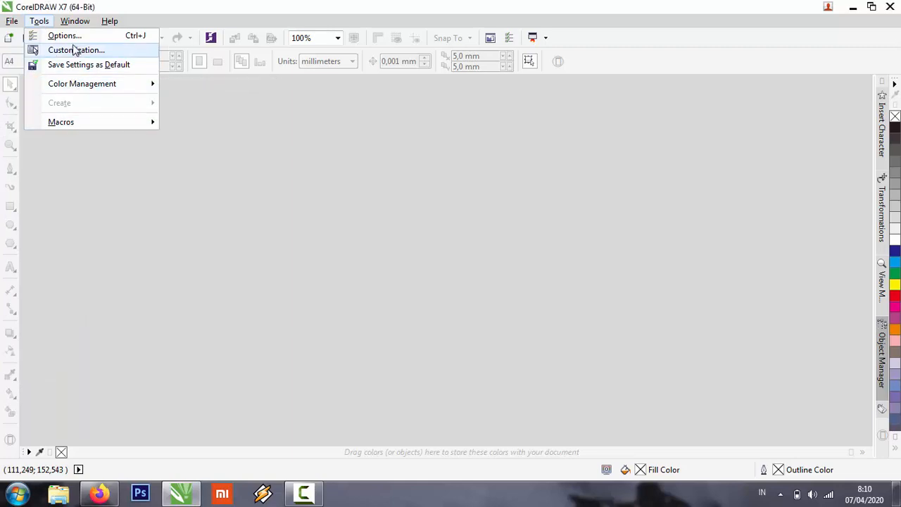
mouse_move(113, 21)
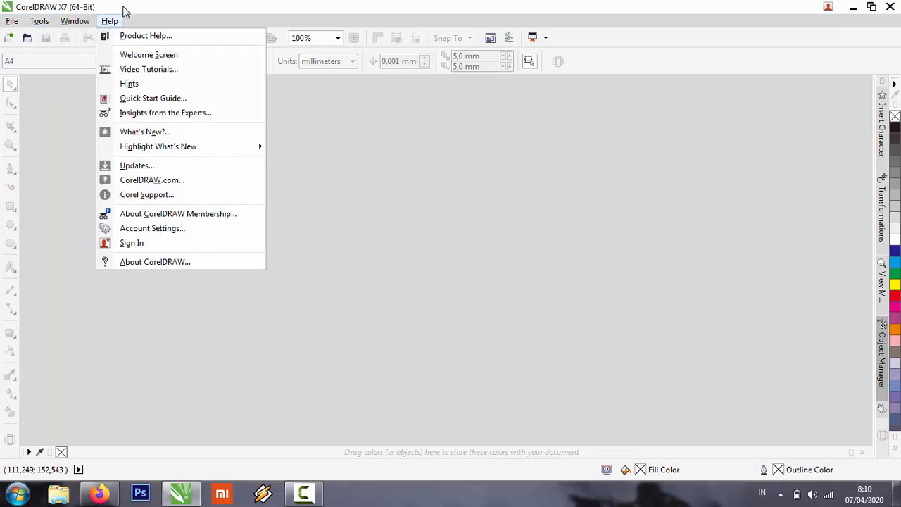
click(127, 7)
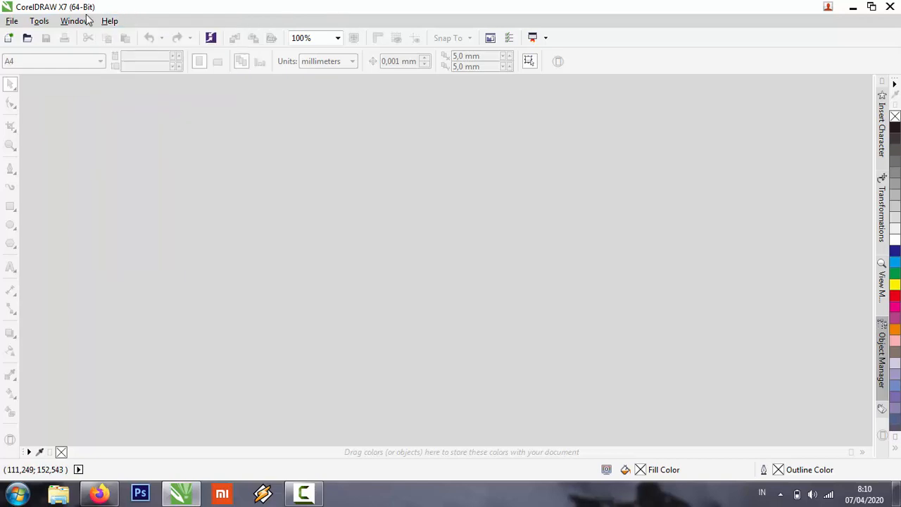
Start a new document and name it Belajar.
click(11, 22)
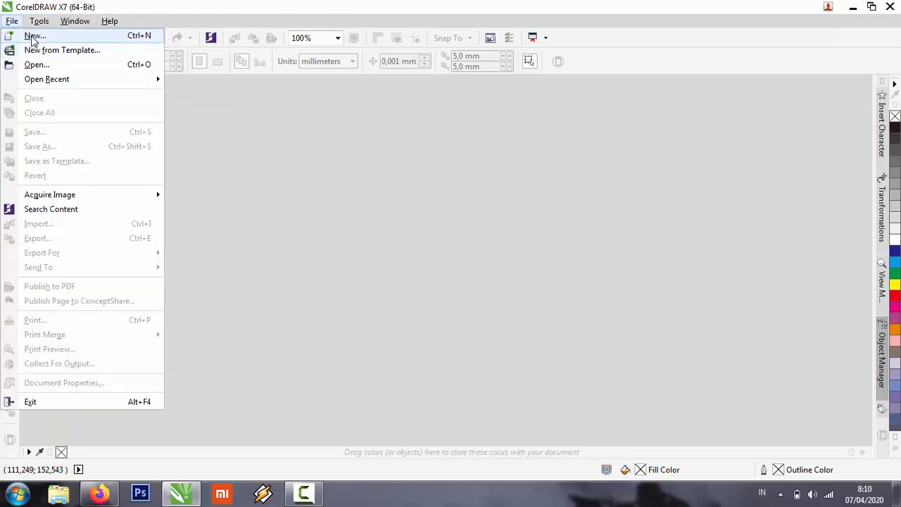
click(33, 36)
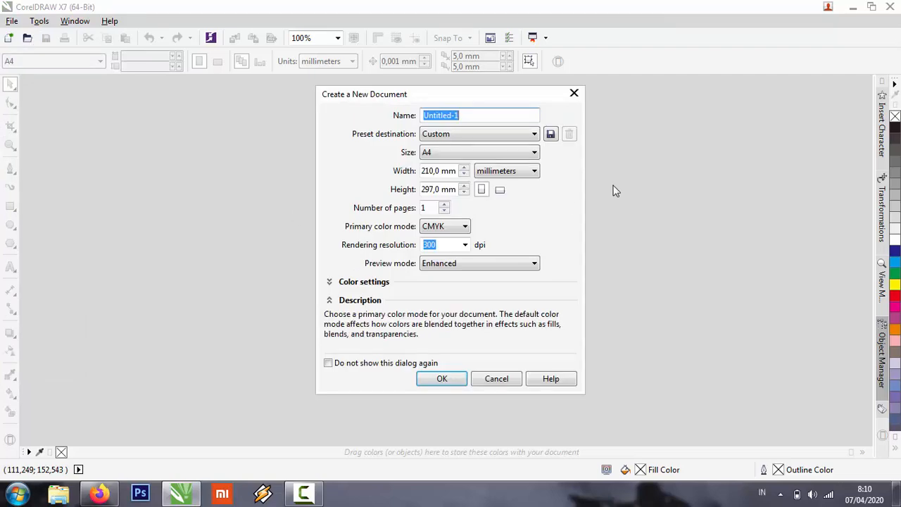
click(488, 115)
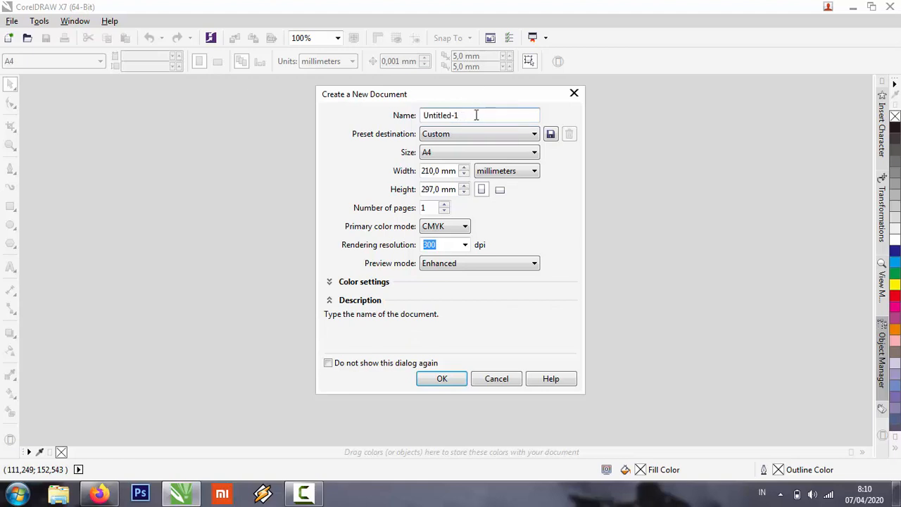
drag(476, 116, 398, 116)
text(bELJAR)
key(BackSpace)
key(BackSpace)
key(BackSpace)
key(BackSpace)
key(BackSpace)
key(BackSpace)
text(BELAJAR)
key(Caps_Lock)
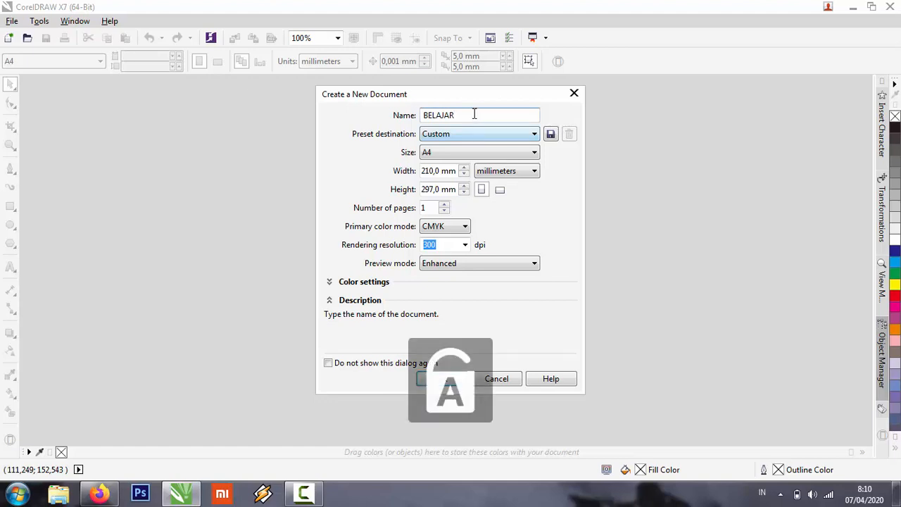
double_click(435, 115)
text(Belajar)
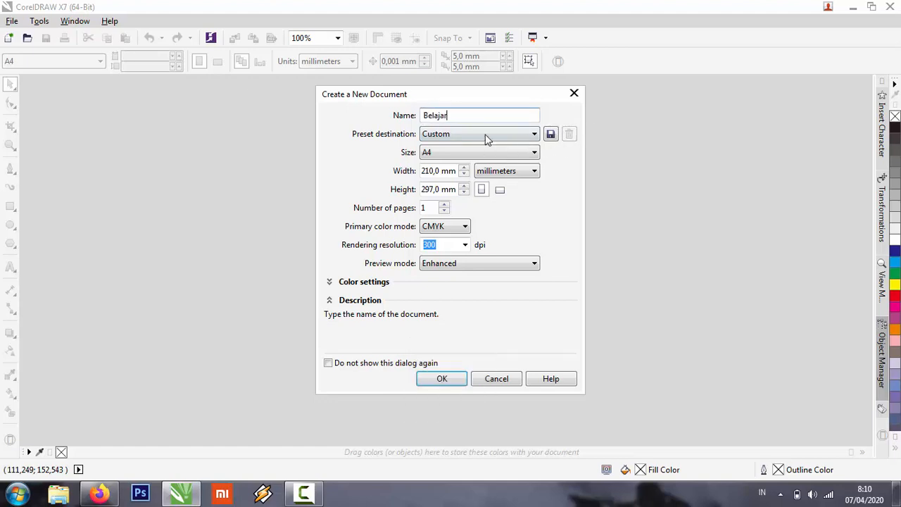
Choose the Custom preset destination and keep the page at A4 size in millimeters.
click(446, 136)
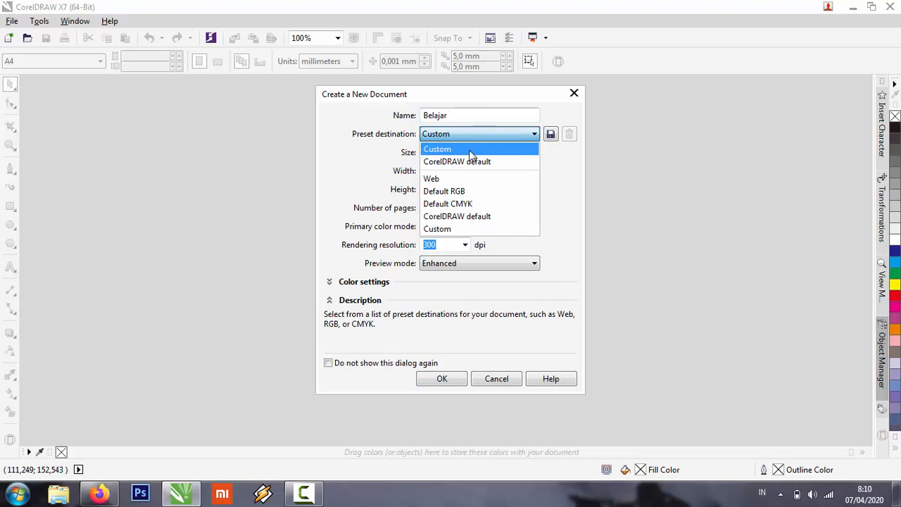
click(470, 150)
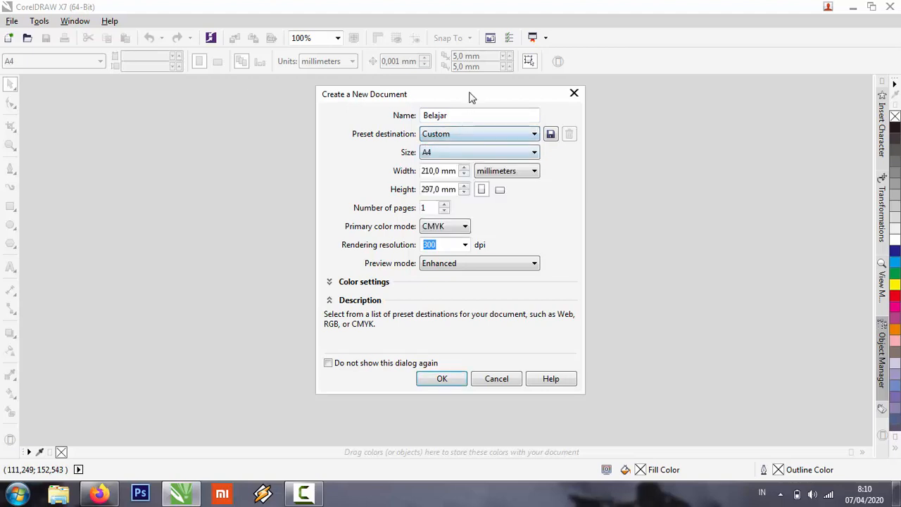
click(449, 156)
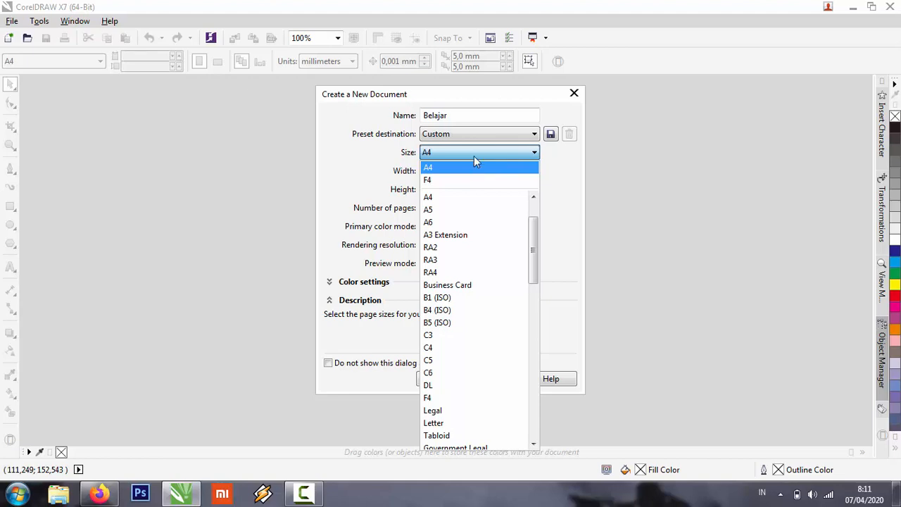
click(476, 150)
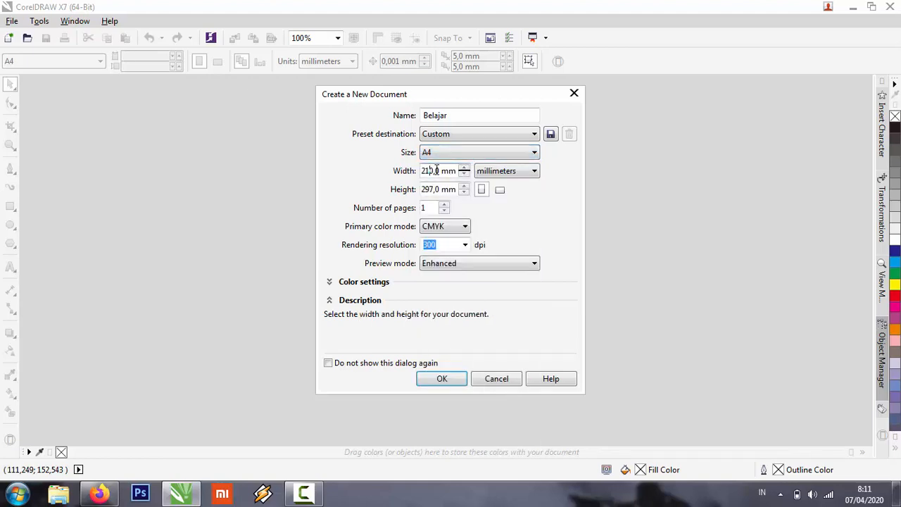
drag(440, 171, 426, 172)
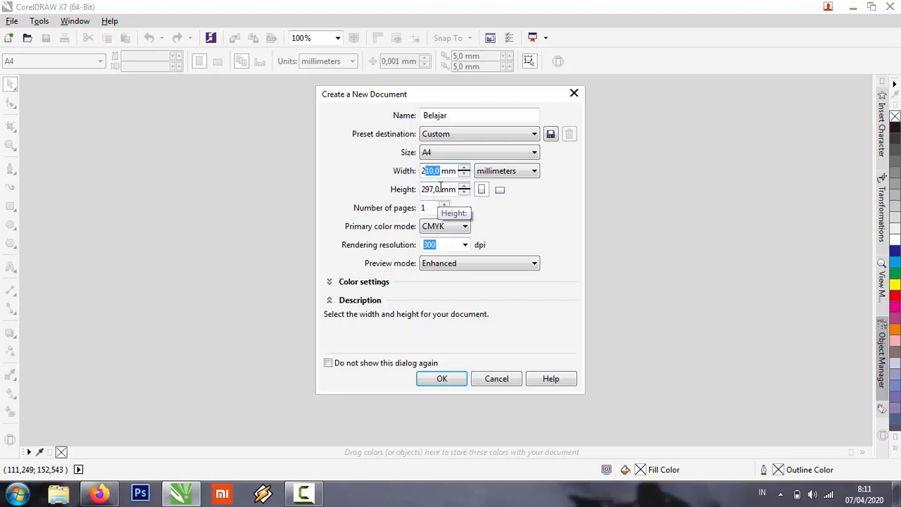
click(502, 171)
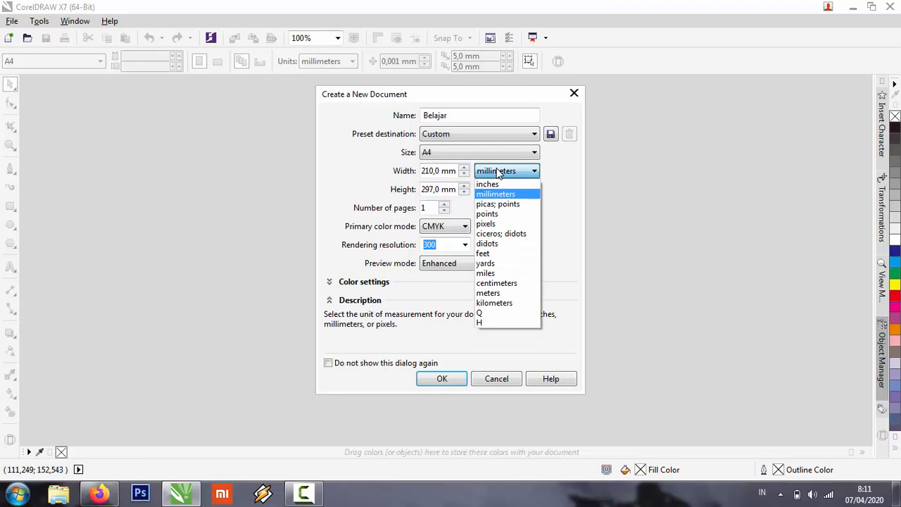
click(497, 173)
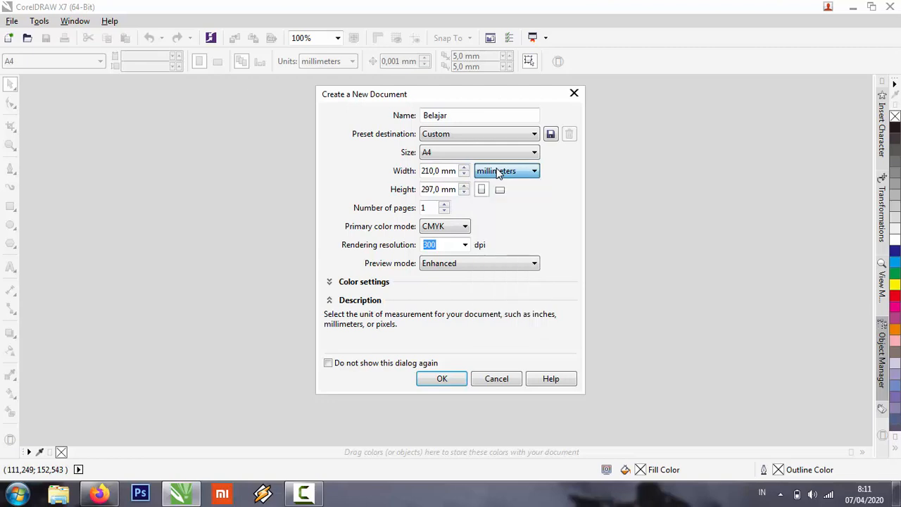
Choose CMYK as the primary color mode and create the document with one page.
click(454, 227)
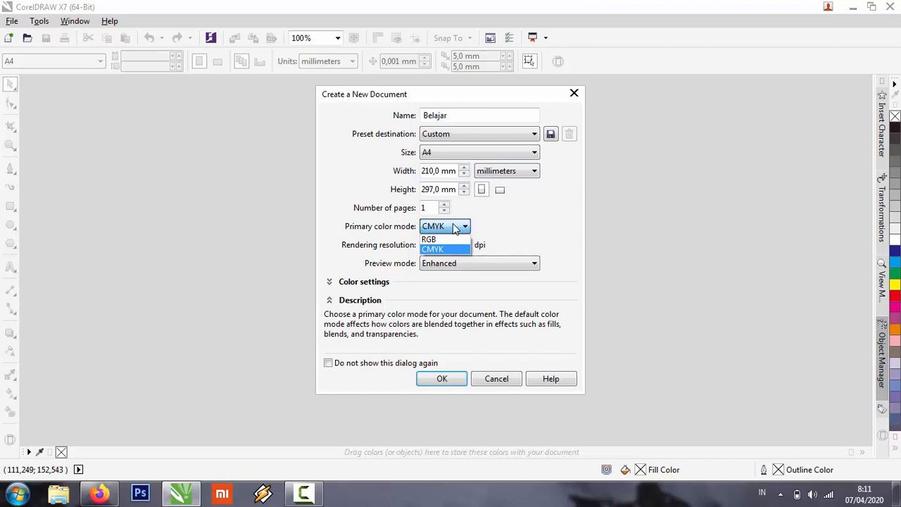
click(454, 248)
click(613, 106)
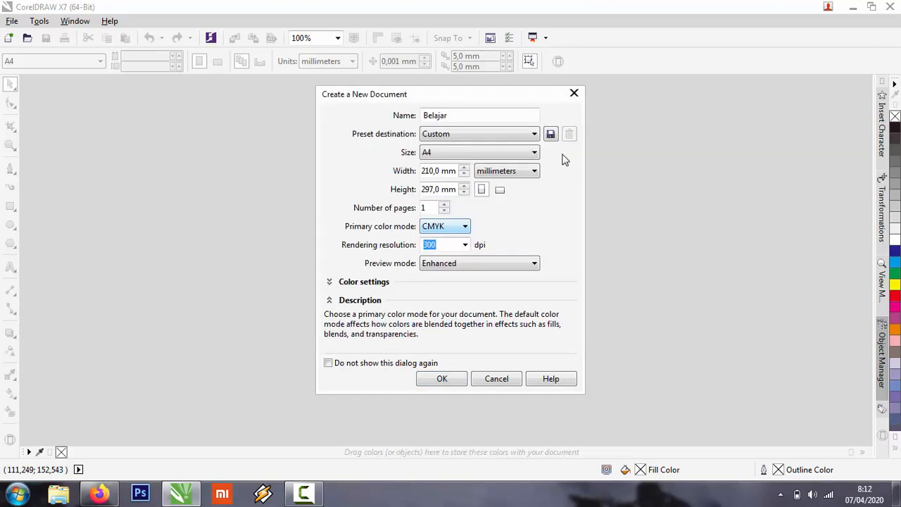
click(457, 227)
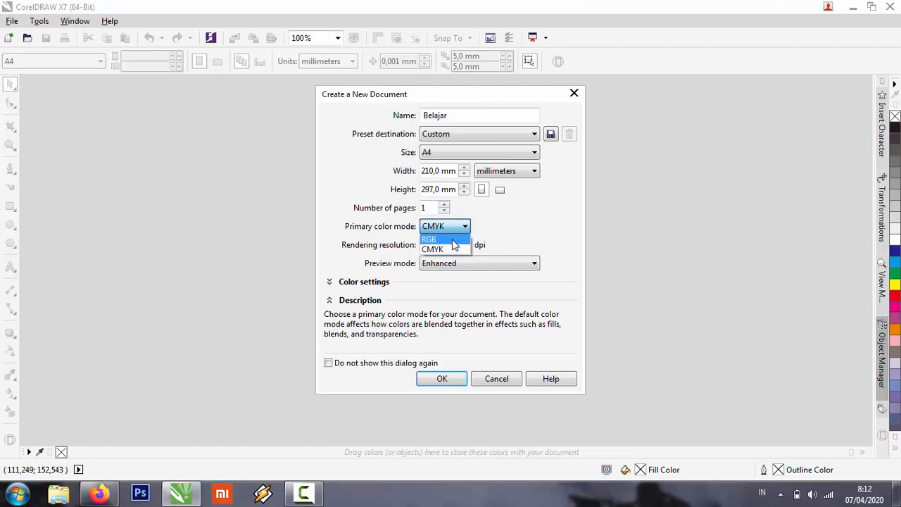
click(444, 205)
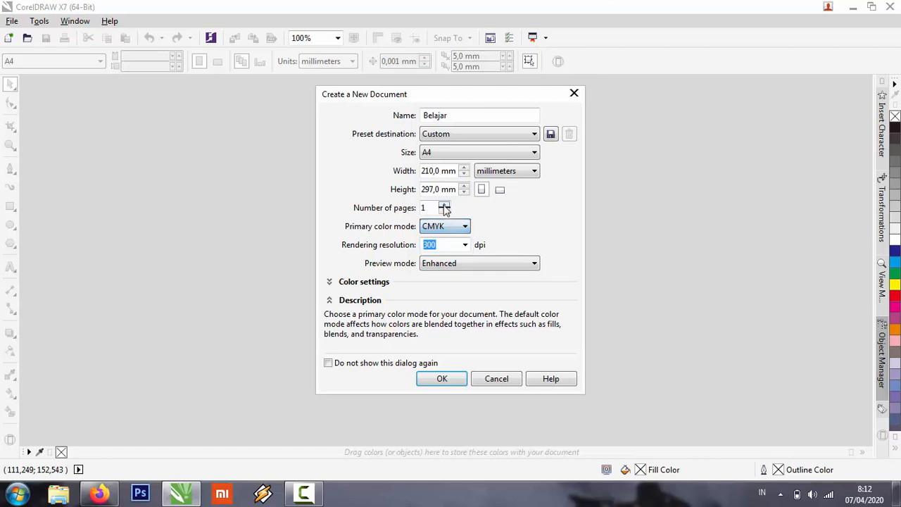
click(444, 204)
click(444, 212)
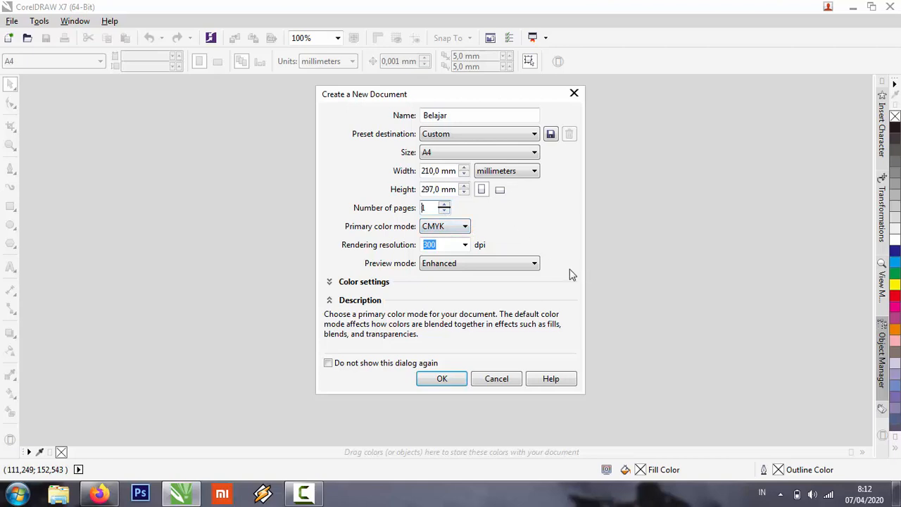
click(442, 380)
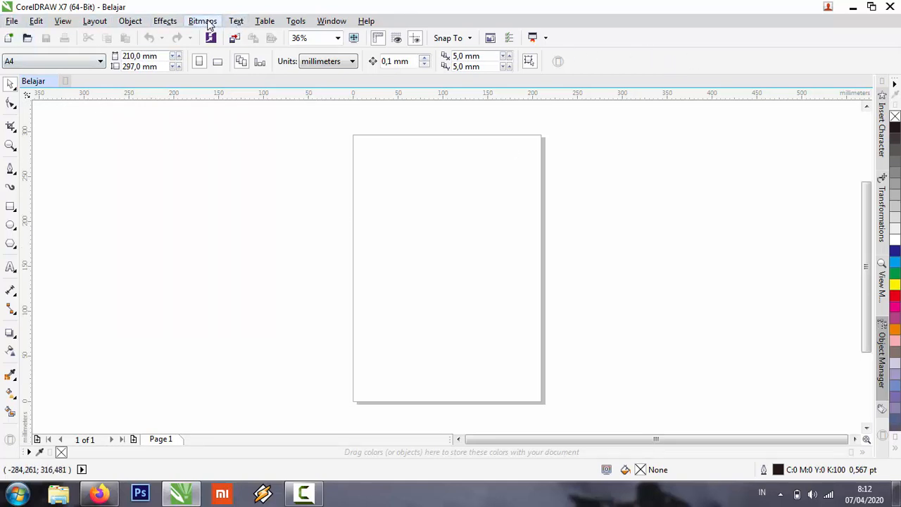
click(37, 21)
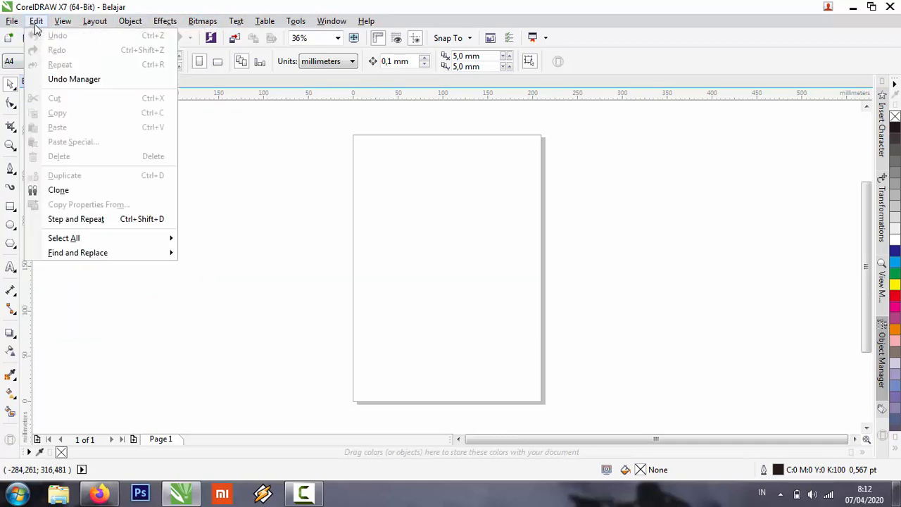
click(282, 200)
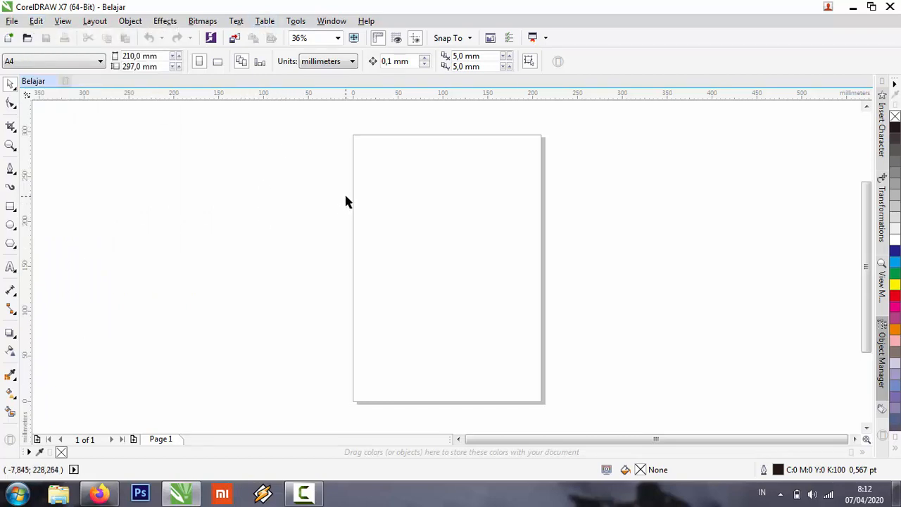
Hide the menu bar from the workspace and restore it.
click(340, 23)
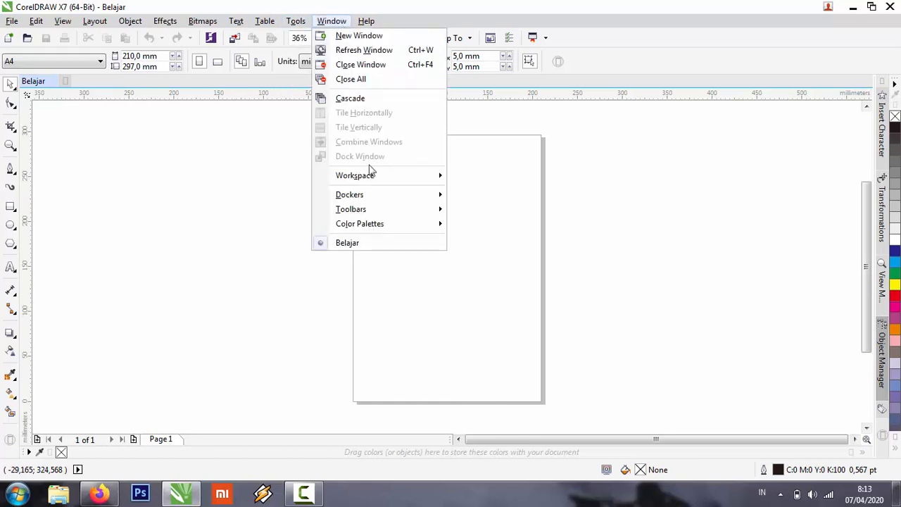
mouse_move(392, 209)
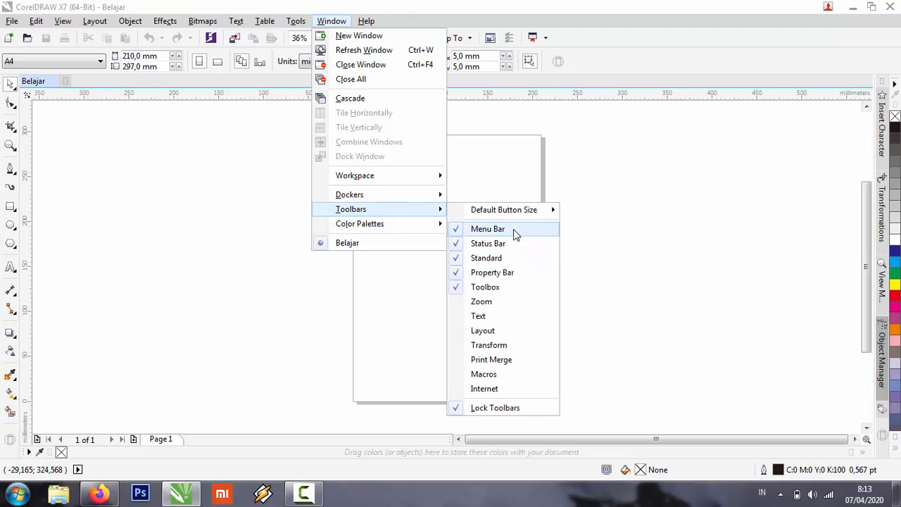
click(488, 229)
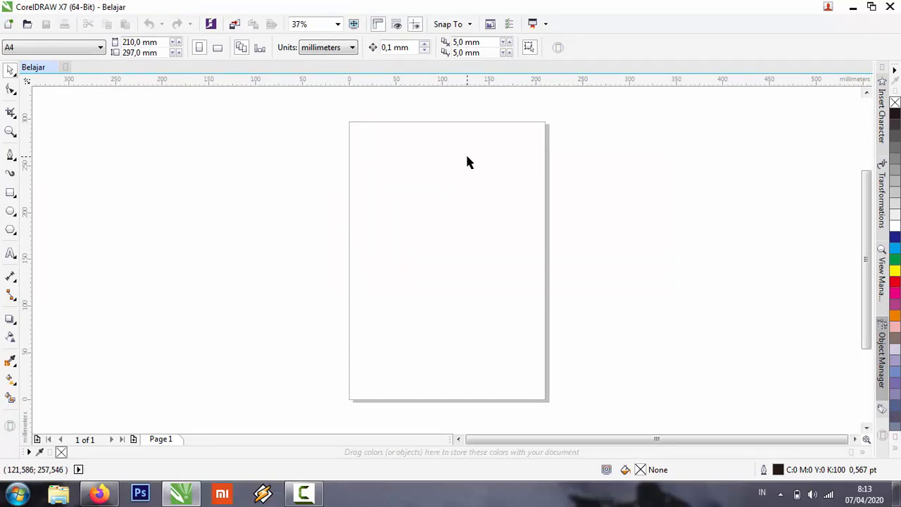
scroll(466, 156, up, 3)
scroll(466, 155, down, 3)
scroll(466, 155, down, 1)
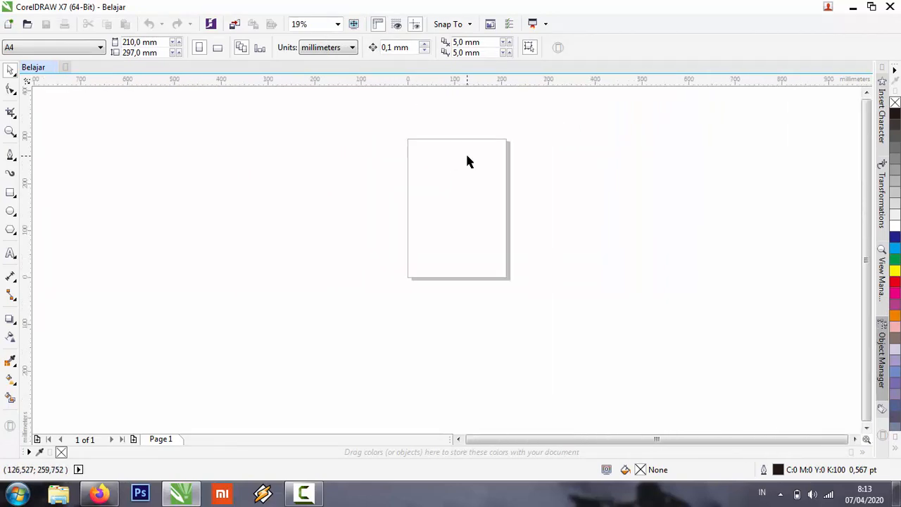
right_click(609, 29)
click(632, 55)
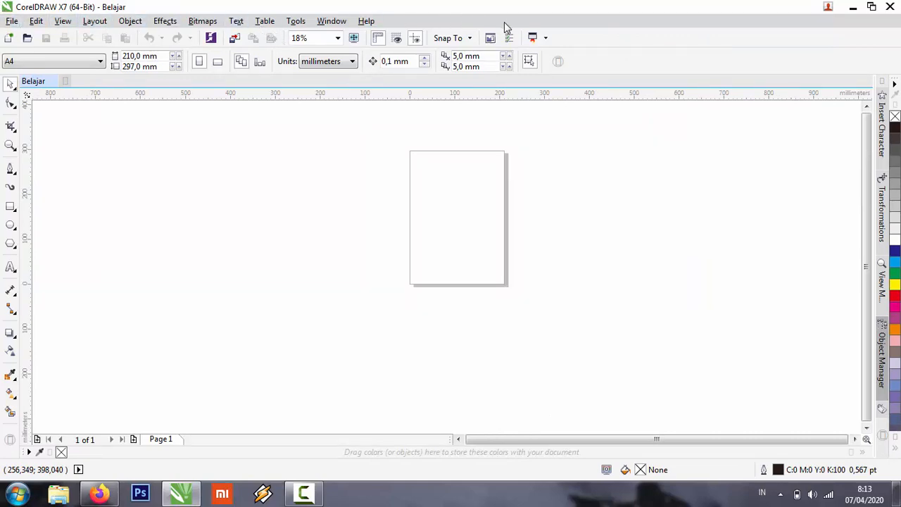
Hide the status bar from the workspace and restore it.
right_click(612, 35)
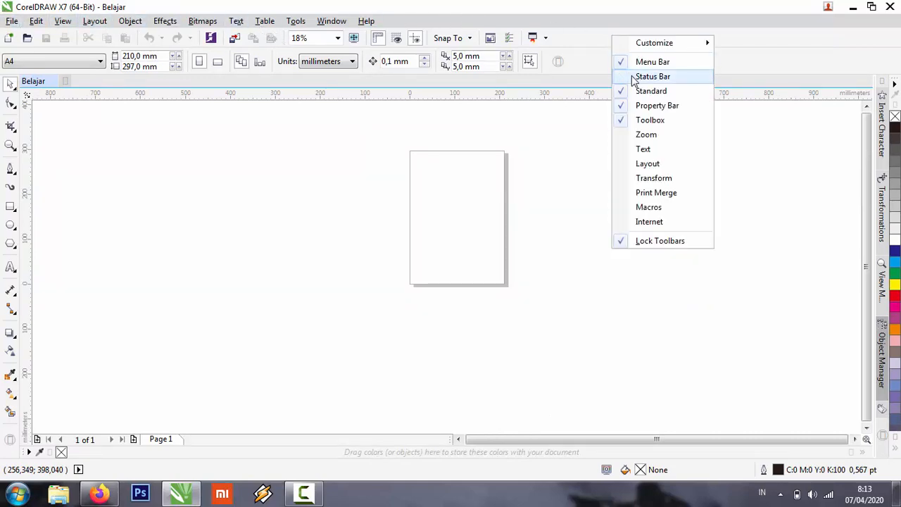
click(632, 76)
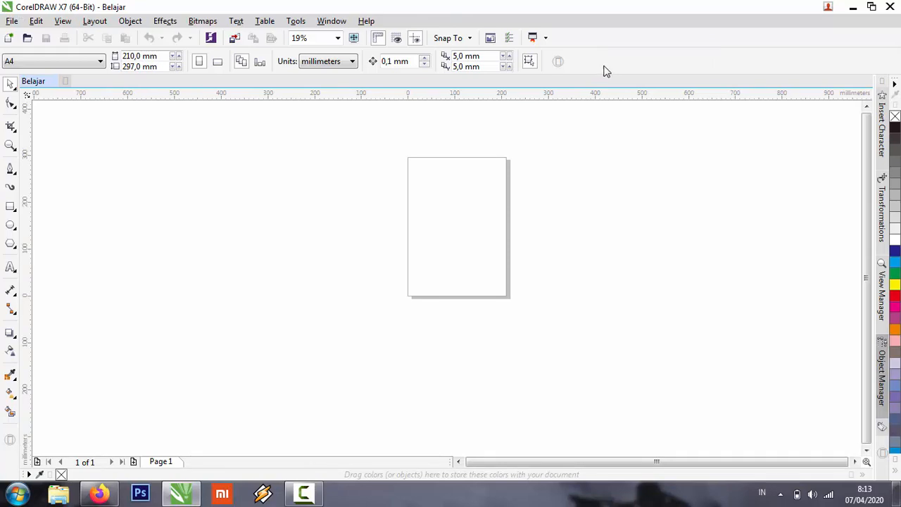
right_click(608, 55)
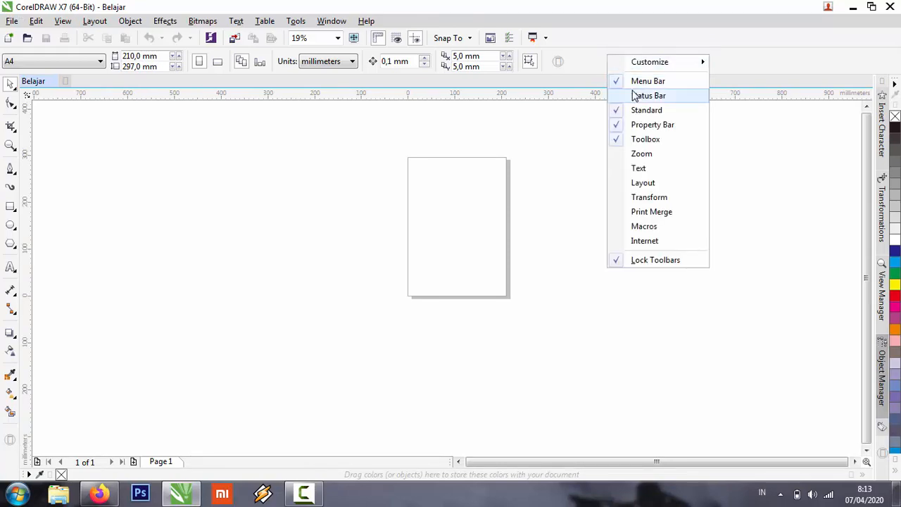
click(634, 95)
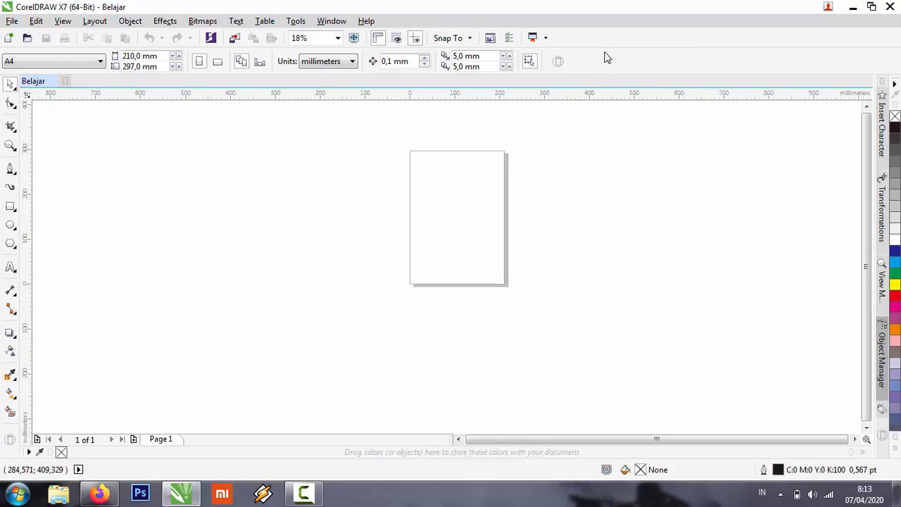
Hide the status bar once more, check the list of workspace bars, and show the status bar again.
right_click(608, 57)
click(640, 94)
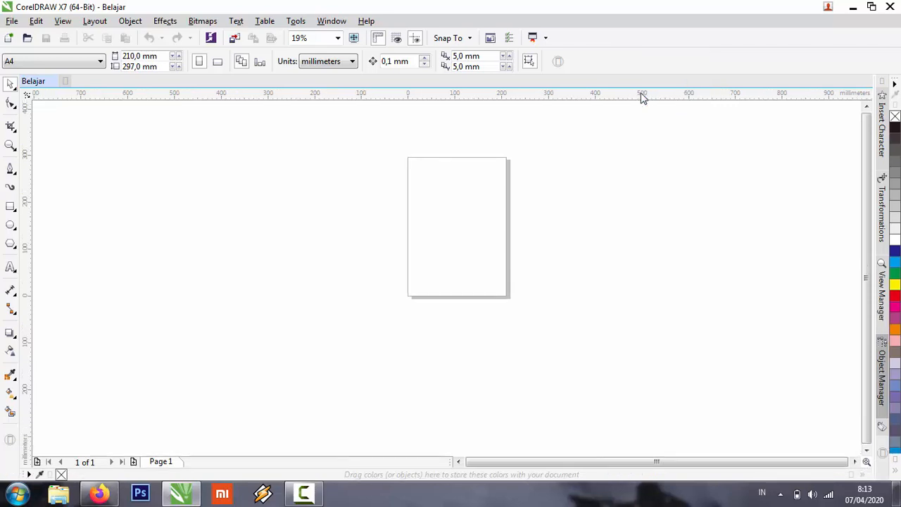
right_click(619, 60)
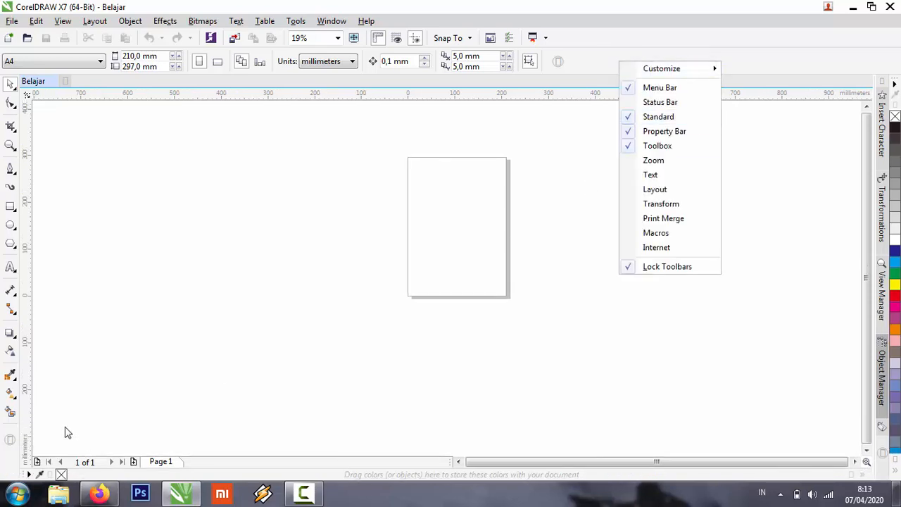
click(92, 324)
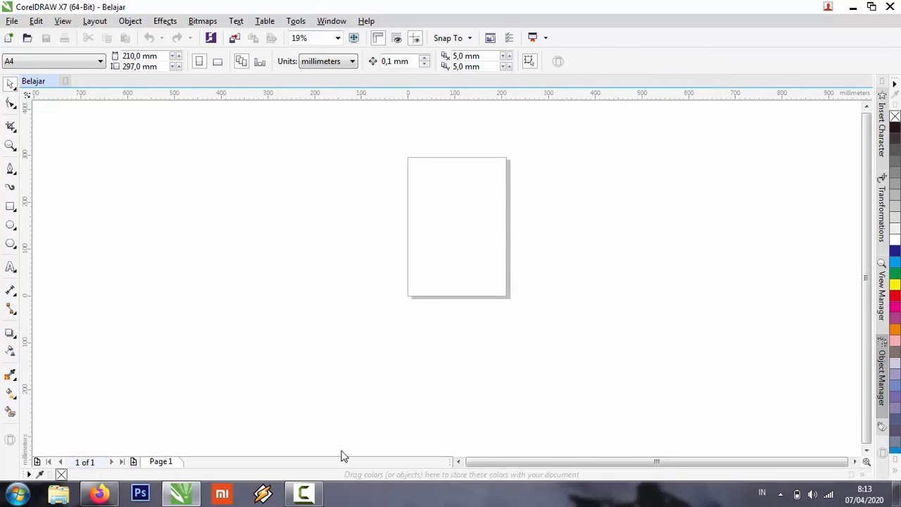
right_click(625, 43)
click(665, 83)
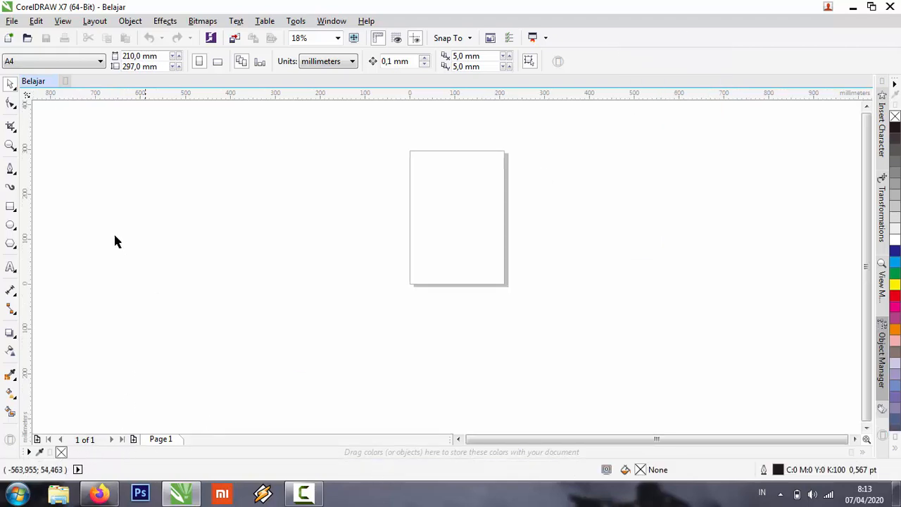
Create a rectangle that exactly frames the A4 page, return to the Pick tool and deselect the rectangle.
double_click(11, 208)
click(10, 83)
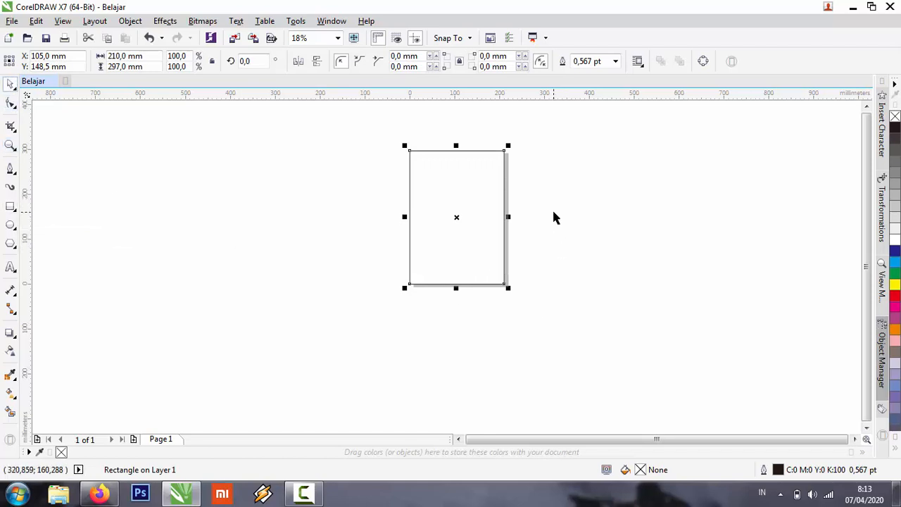
click(581, 160)
Hide the Standard toolbar from the workspace and restore it.
right_click(593, 42)
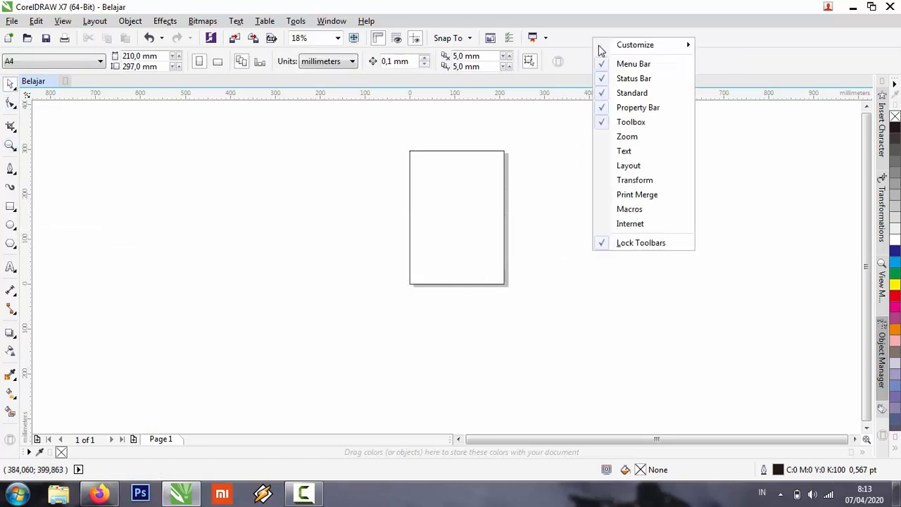
click(632, 98)
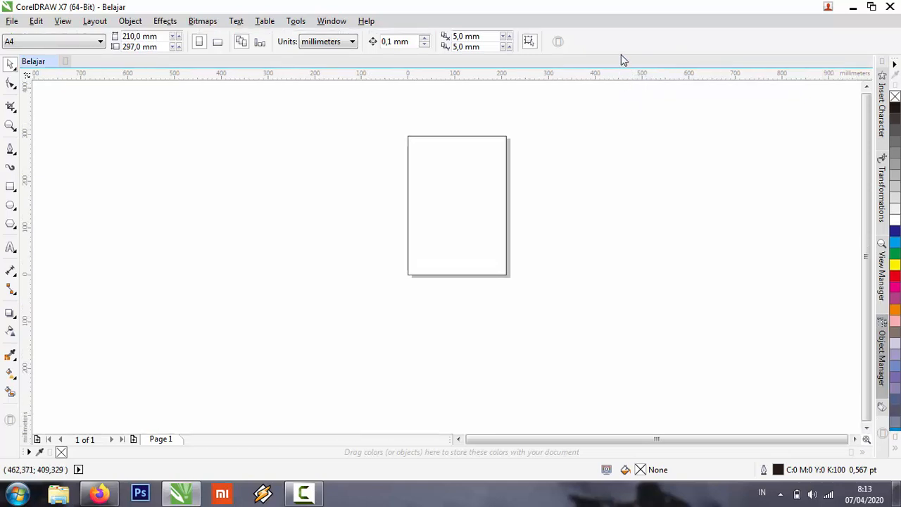
right_click(621, 54)
click(652, 110)
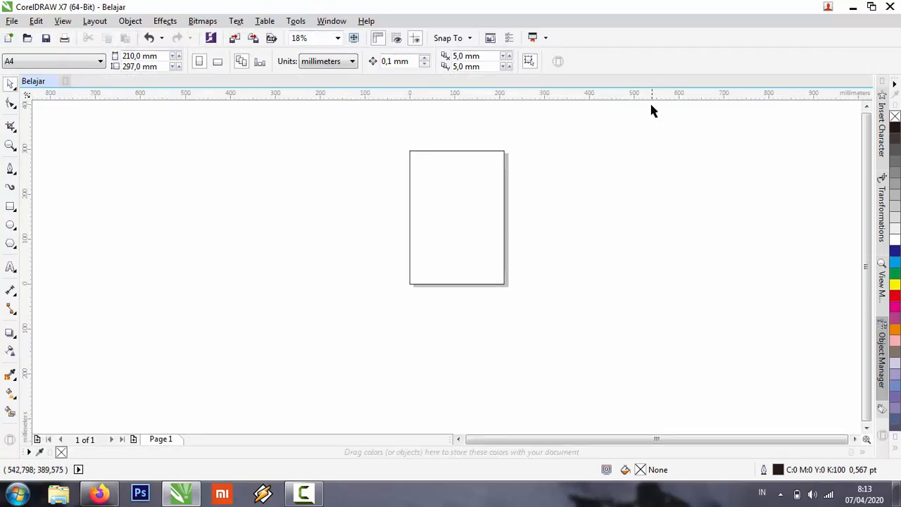
Hide the property bar from the workspace and restore it.
right_click(631, 55)
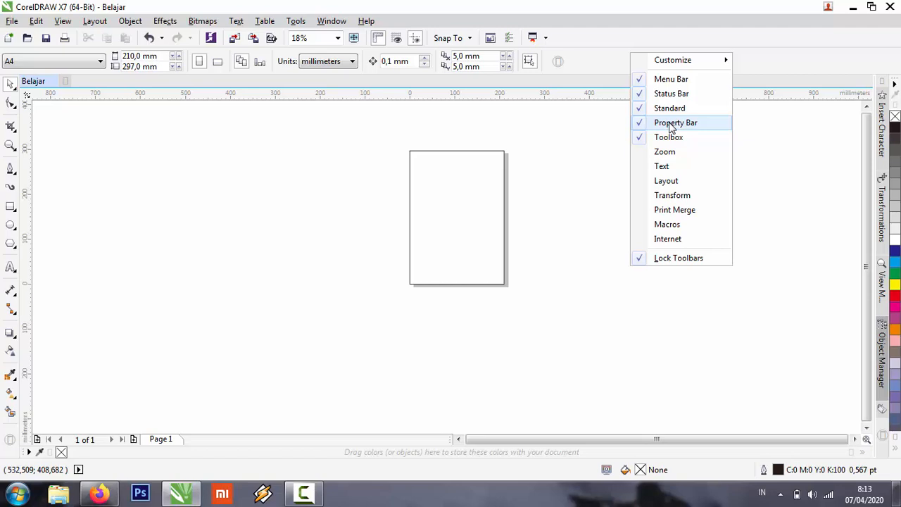
click(671, 124)
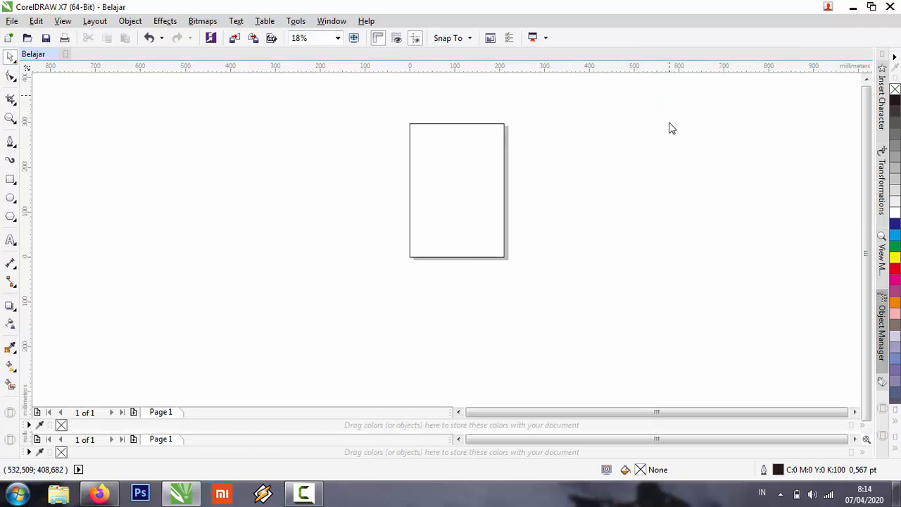
right_click(632, 43)
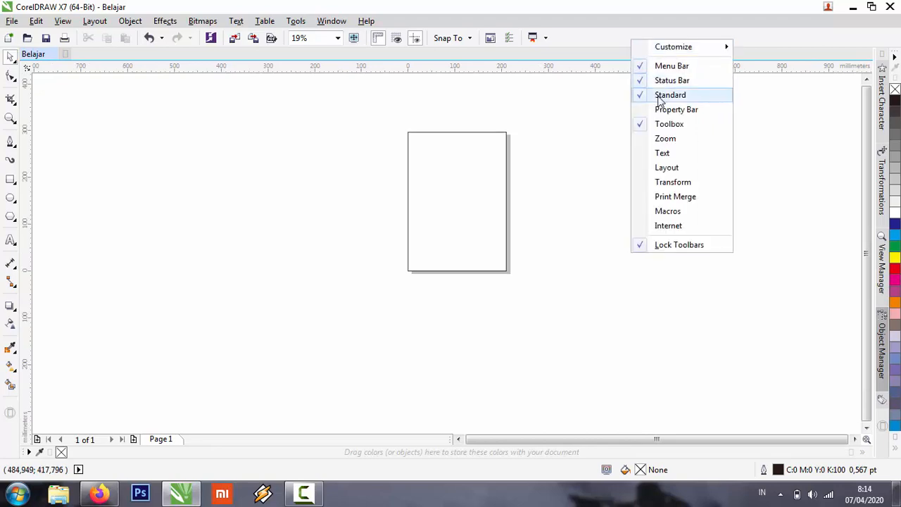
click(664, 113)
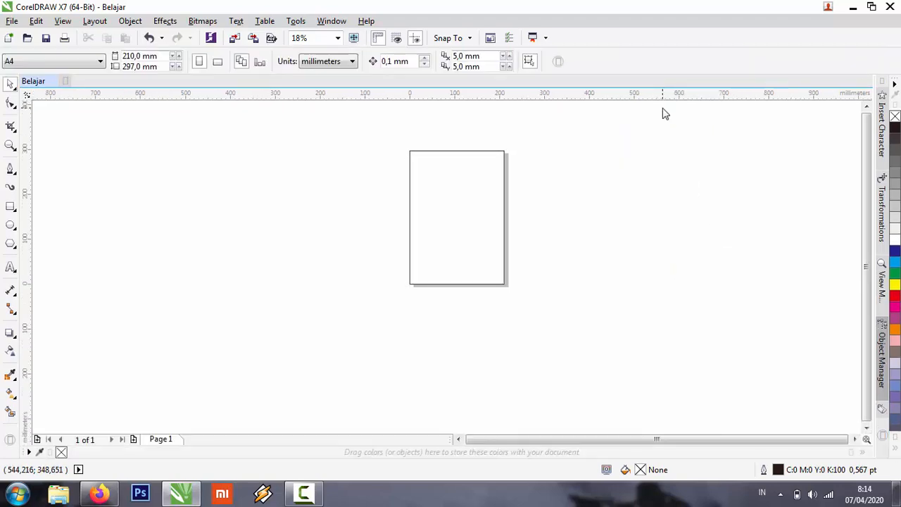
right_click(630, 55)
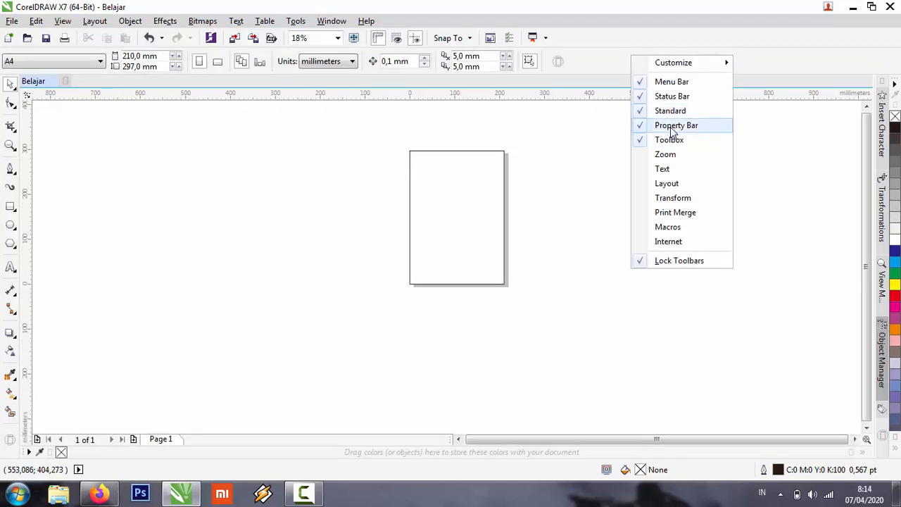
click(374, 168)
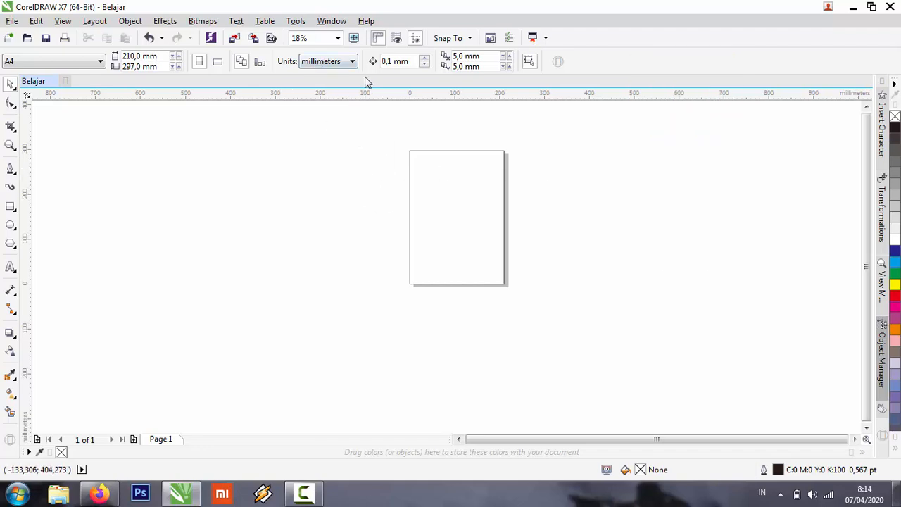
Compare the property bar options with the page-sized rectangle selected and with nothing selected, including the round corner option.
click(488, 150)
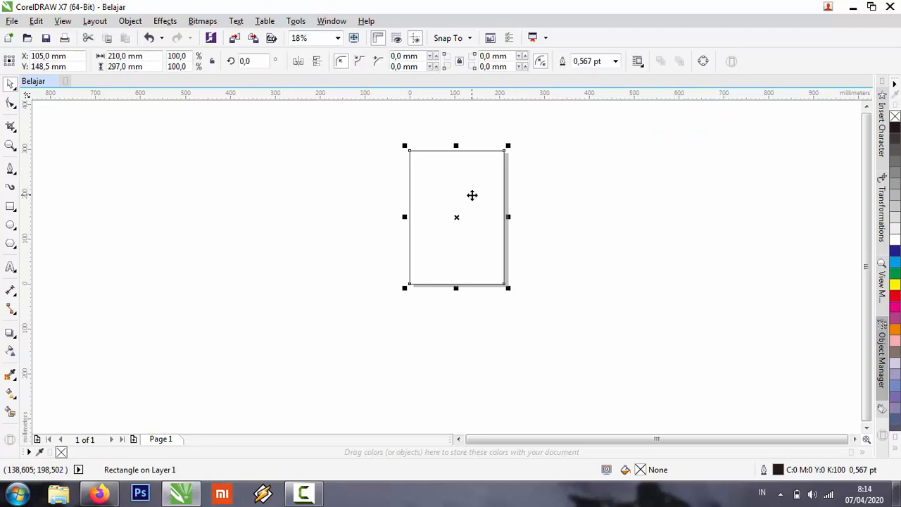
click(285, 189)
click(466, 177)
click(525, 187)
click(472, 190)
click(341, 62)
Move the page-sized rectangle down and to the right, undo the move and clear the selection.
drag(458, 193, 513, 222)
key(ctrl+z)
click(587, 123)
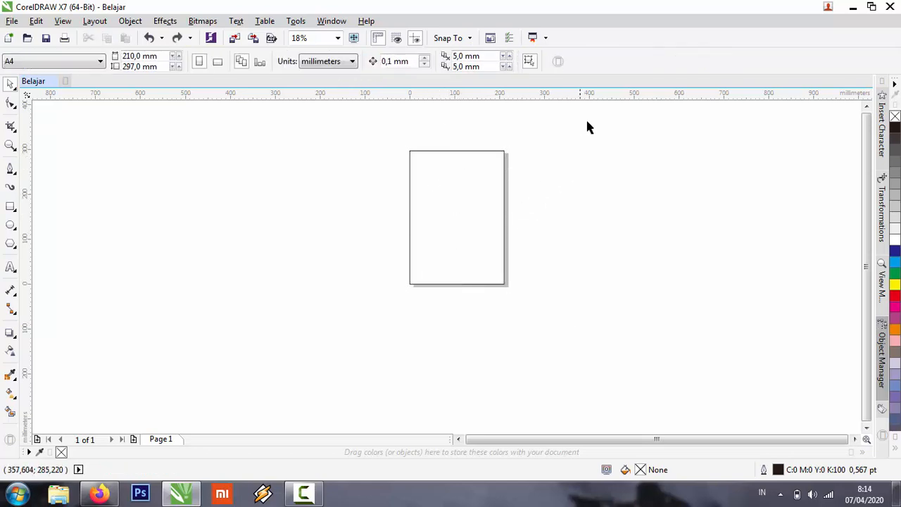
Hide the toolbox from the workspace and restore it.
right_click(622, 45)
click(655, 127)
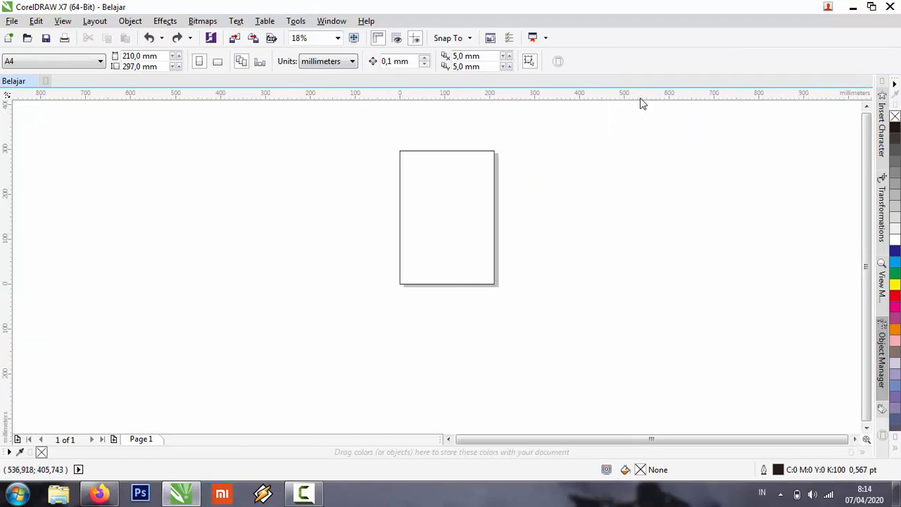
right_click(622, 58)
click(660, 136)
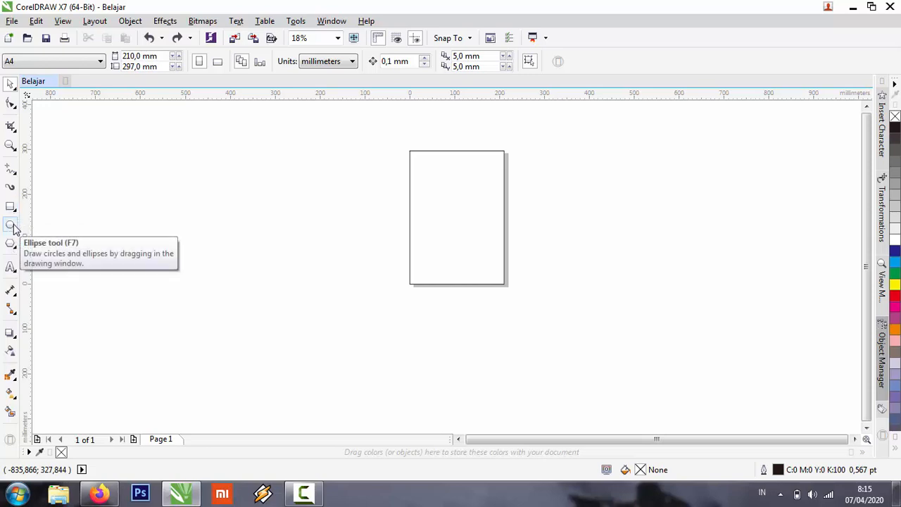
Choose the Arrow Shapes tool, look over the available arrow presets and return to the Pick tool.
click(18, 249)
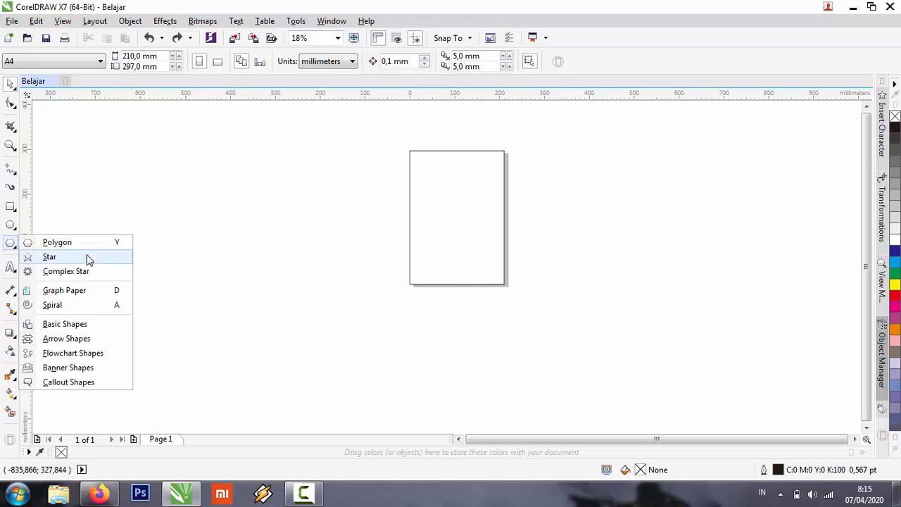
click(67, 339)
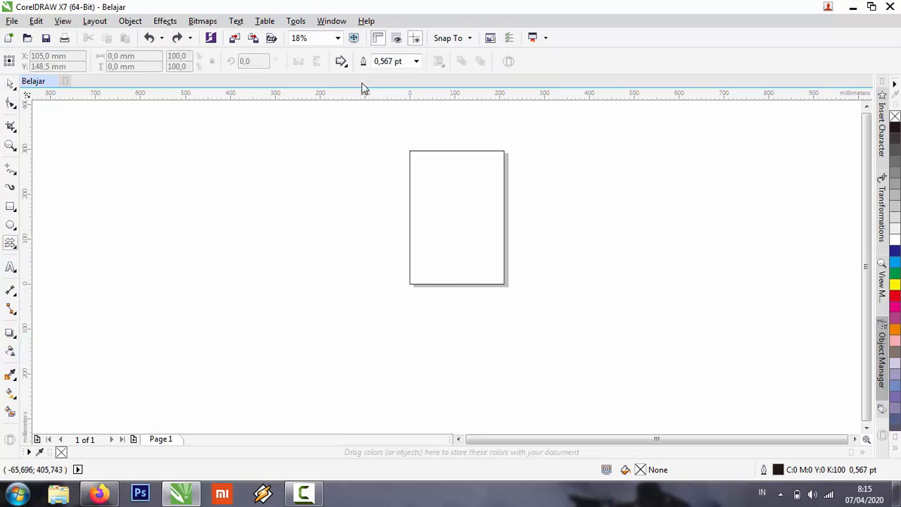
click(346, 63)
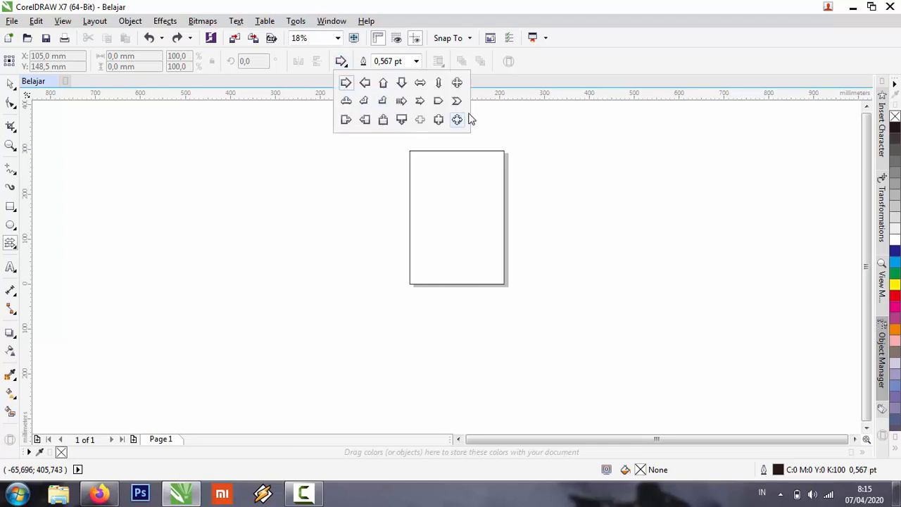
click(124, 191)
click(10, 86)
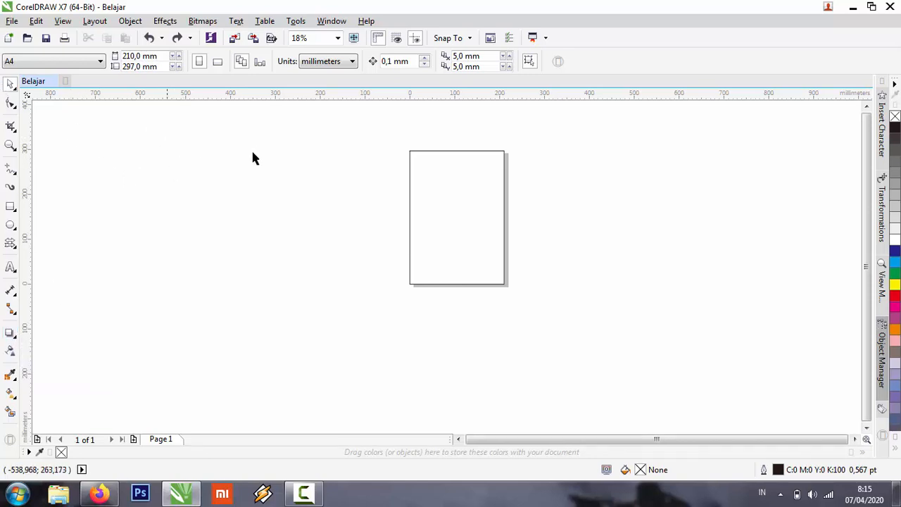
Examine the list of available toolbars and the list of color palettes without changing either.
right_click(646, 58)
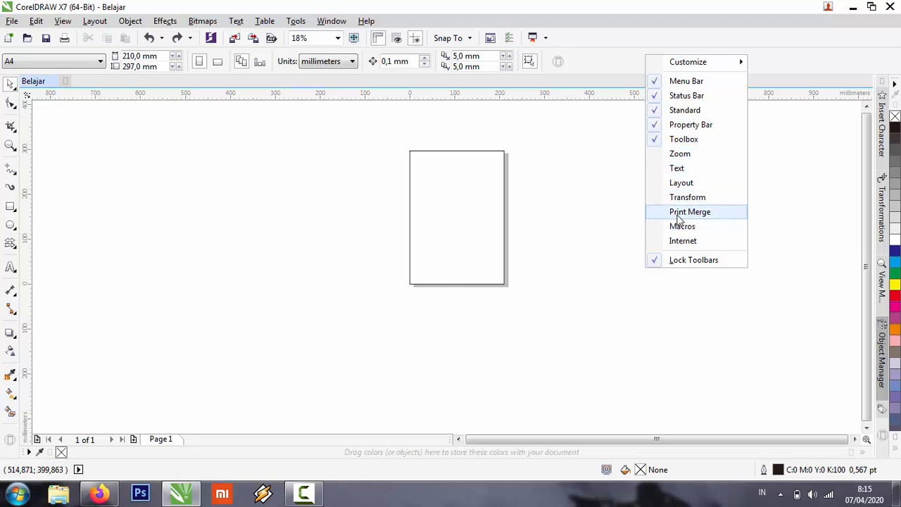
click(241, 139)
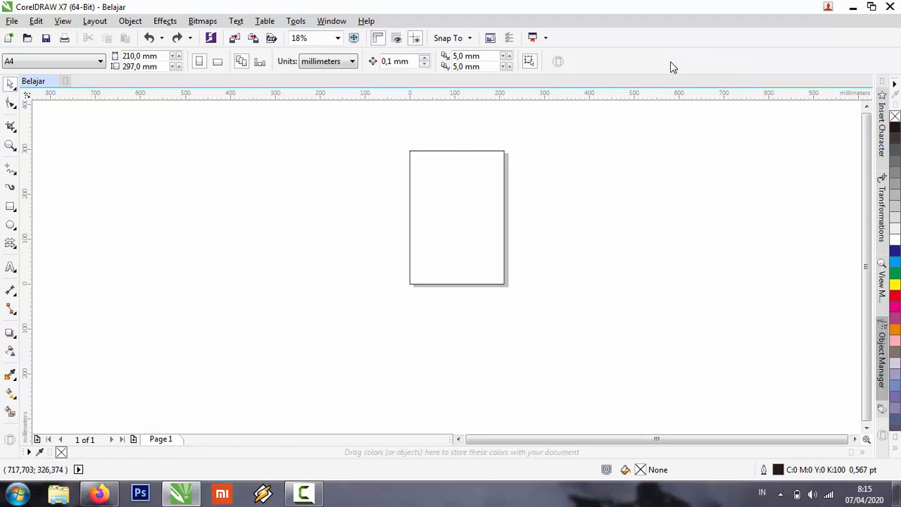
click(327, 22)
mouse_move(385, 225)
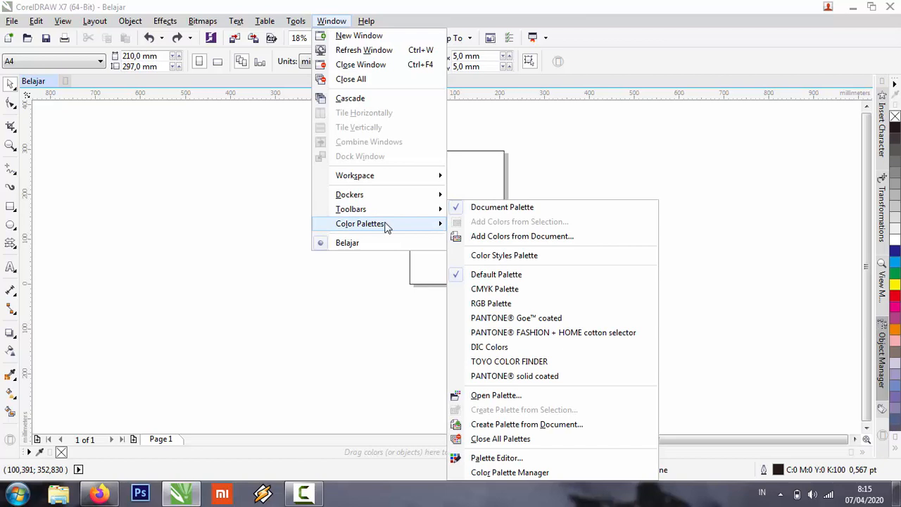
click(867, 171)
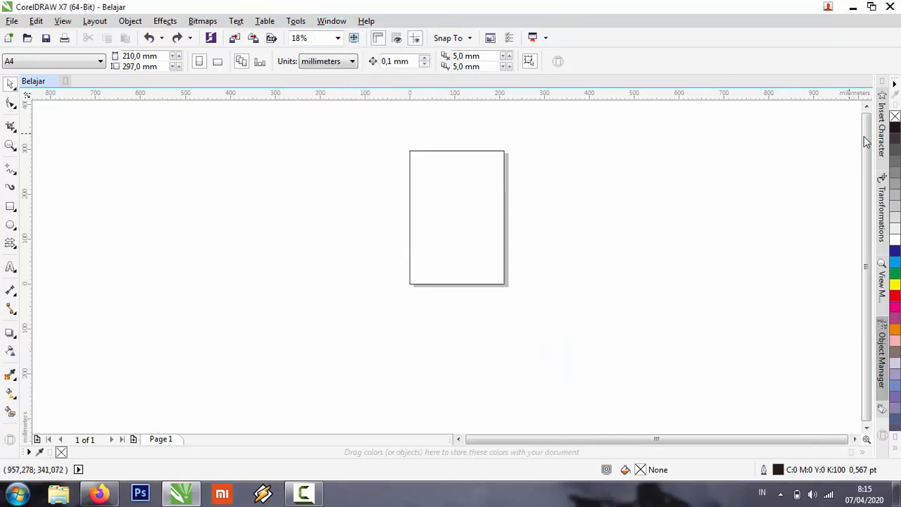
Hide the Default Palette of colors from the workspace.
click(341, 26)
mouse_move(362, 223)
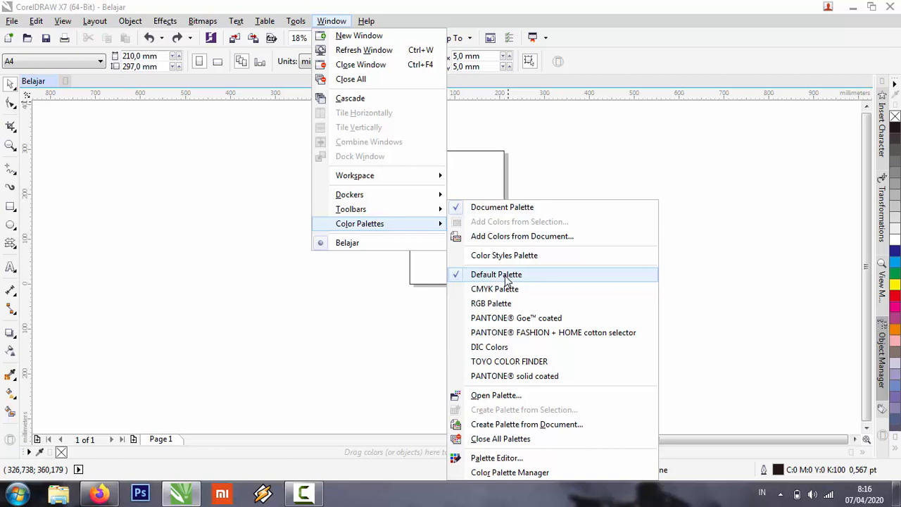
click(506, 278)
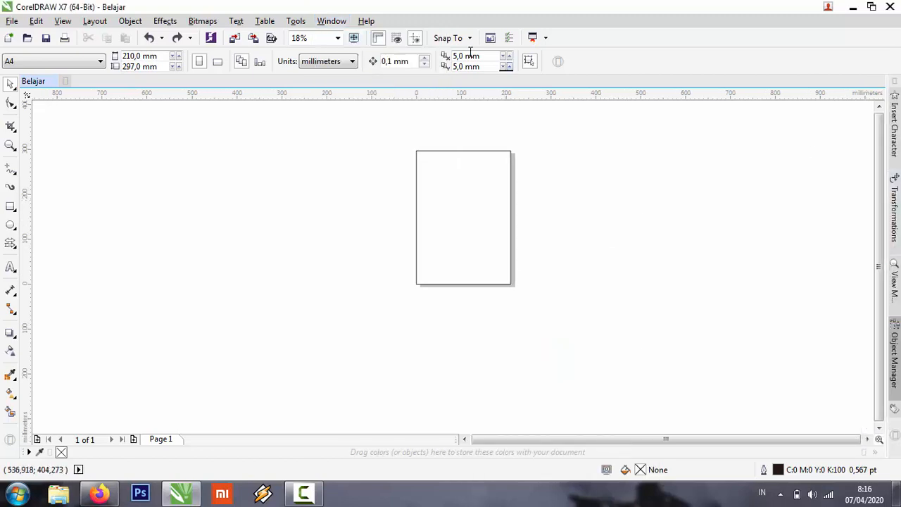
Restore the Default Palette of colors and briefly view the Insert Character docker, collapsing it again.
click(326, 22)
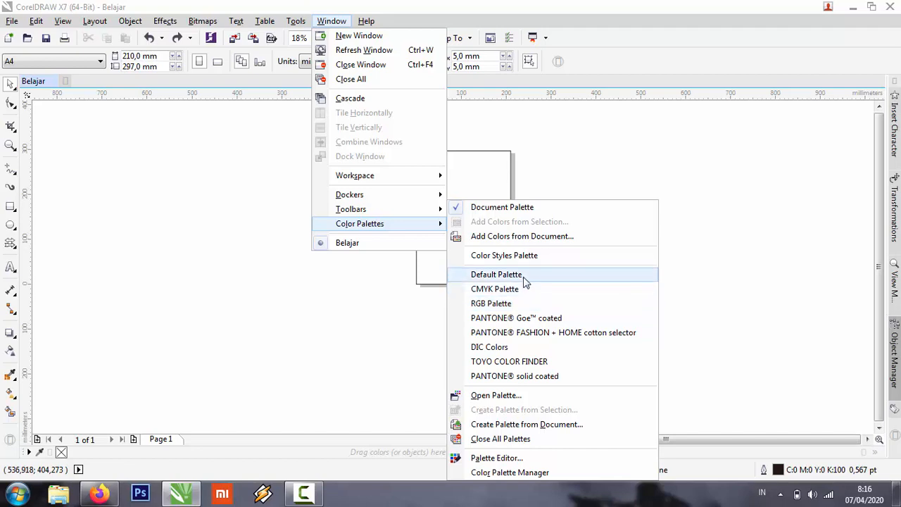
click(525, 276)
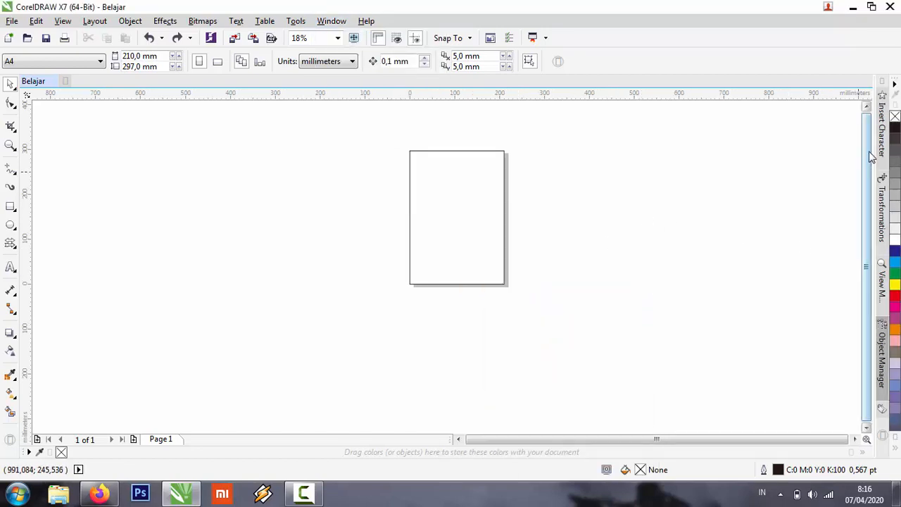
click(883, 131)
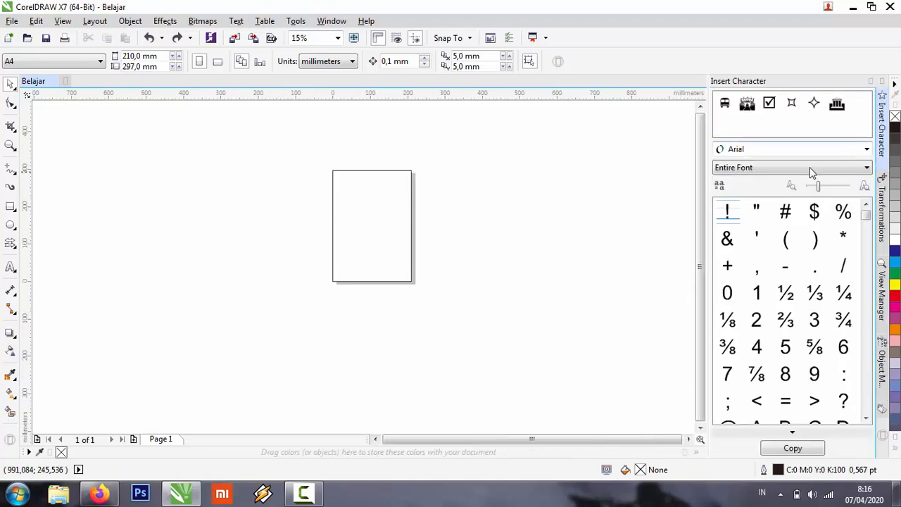
click(871, 81)
Duplicate the page-sized rectangle once directly to its left with the Transformations docker, using x -210 mm, y 0 mm and 1 copy.
click(882, 218)
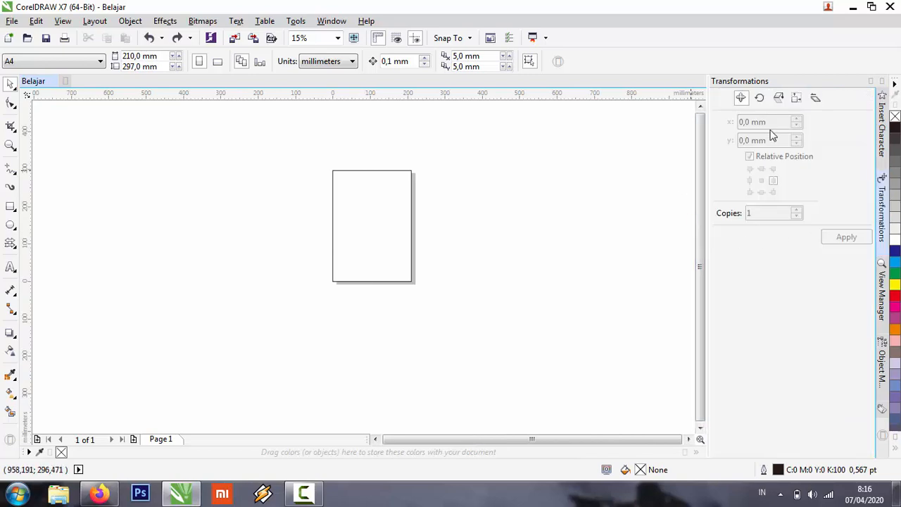
click(354, 240)
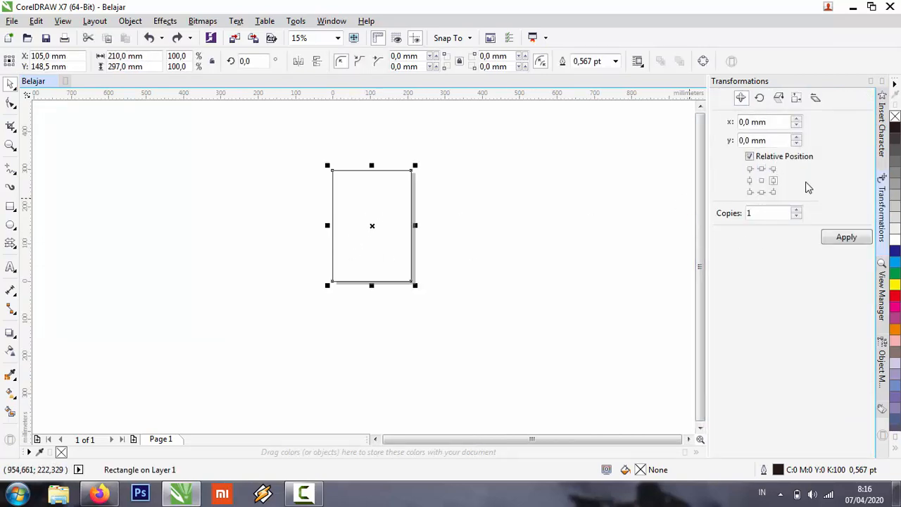
click(761, 182)
click(751, 181)
click(750, 169)
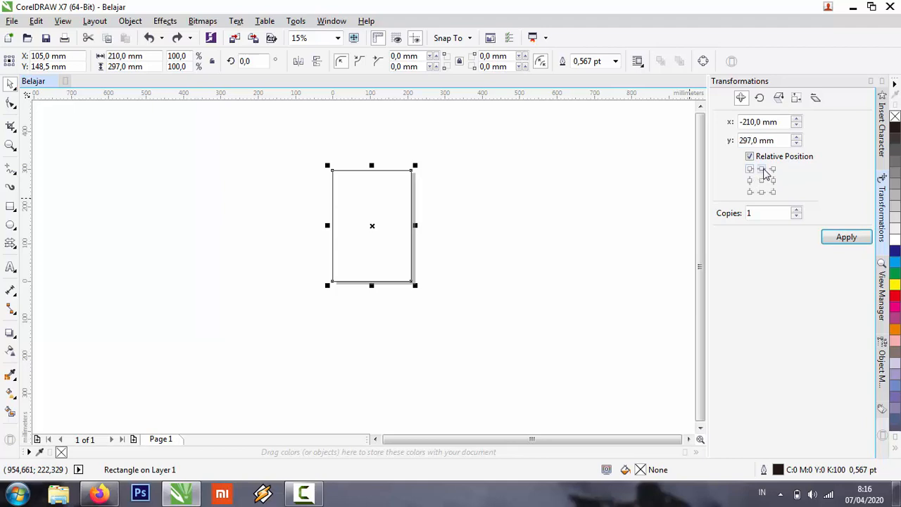
click(762, 169)
click(773, 169)
click(750, 181)
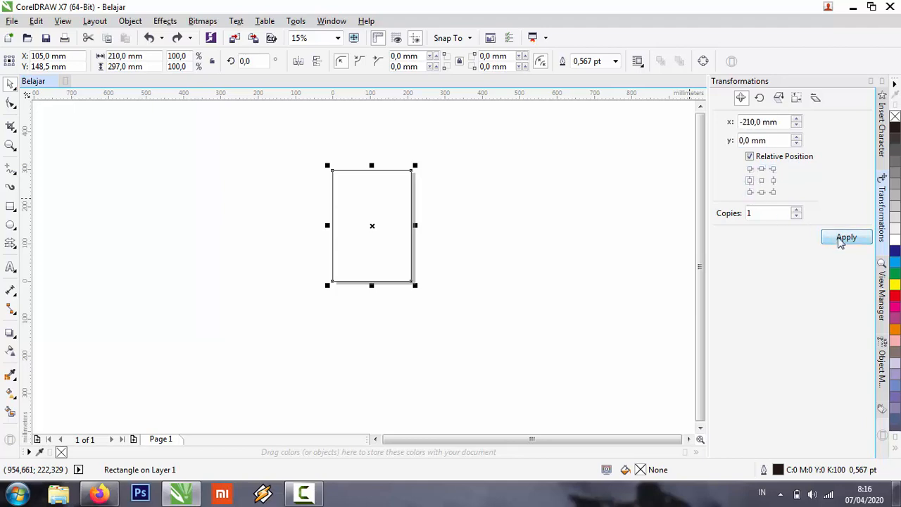
click(841, 237)
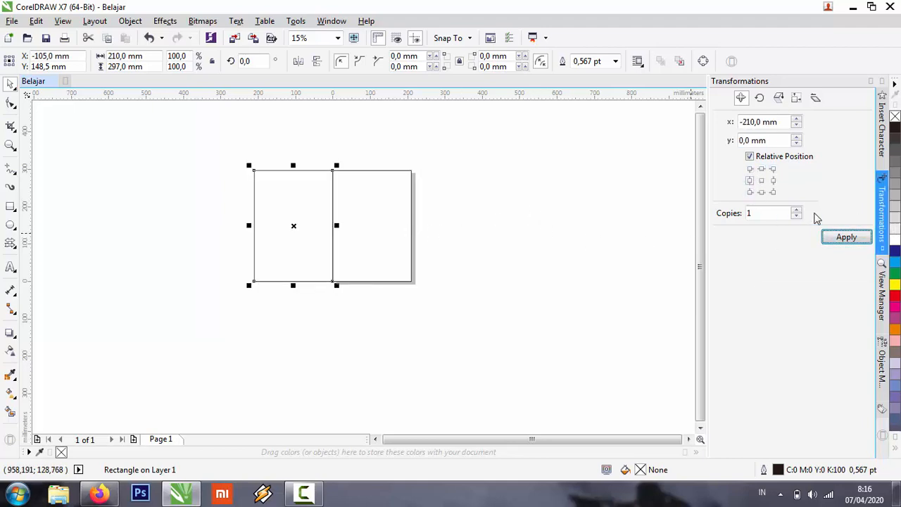
Add copies farther left with Copies set to 3, undo all the duplications and collapse the Transformations docker.
click(796, 210)
click(797, 210)
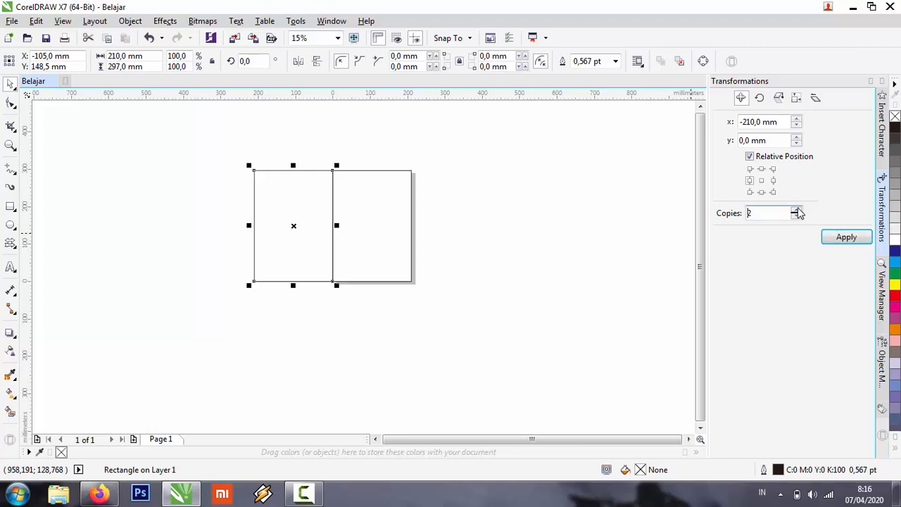
click(846, 237)
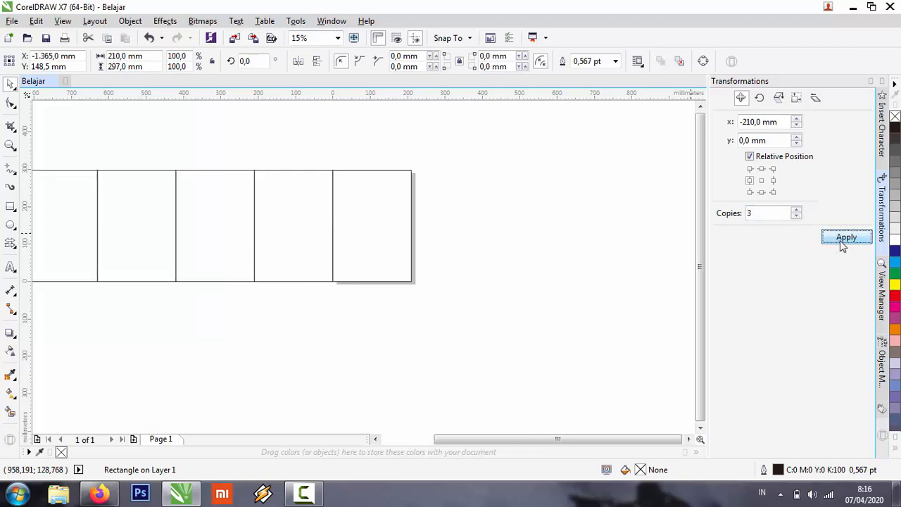
key(ctrl+z)
click(570, 177)
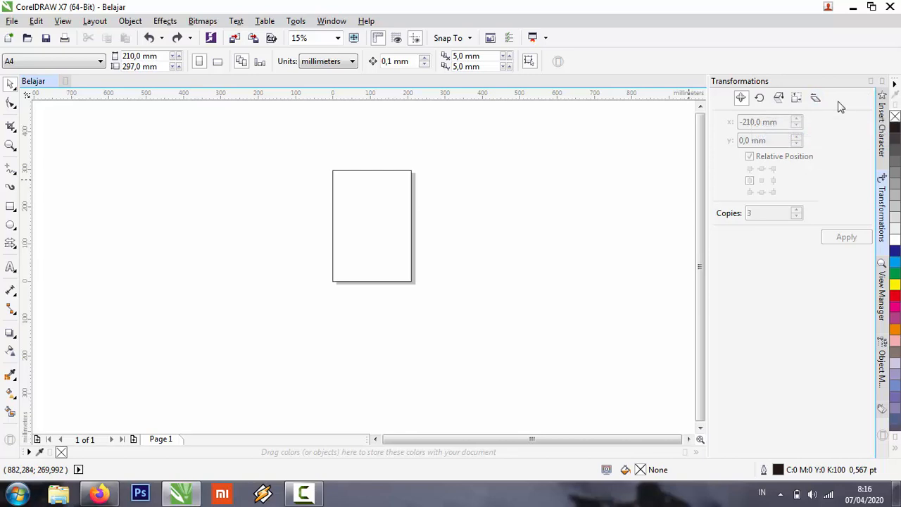
click(871, 82)
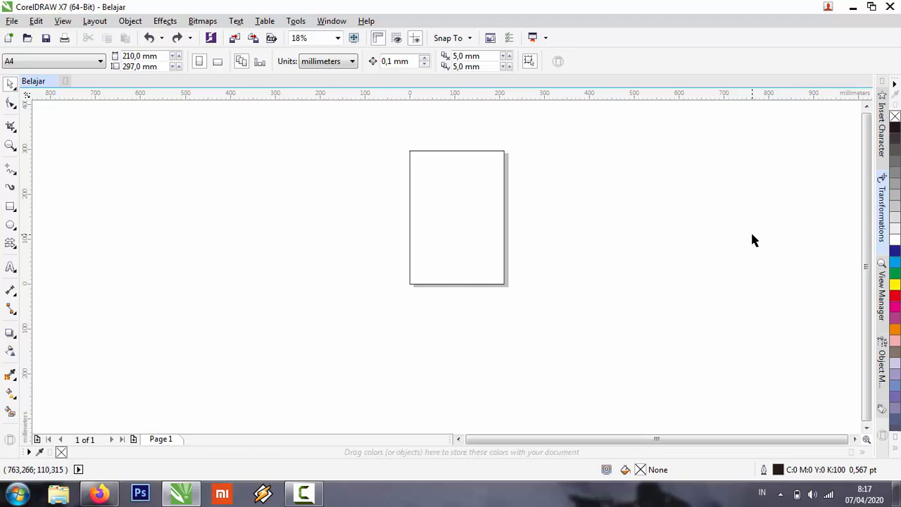
key(F12)
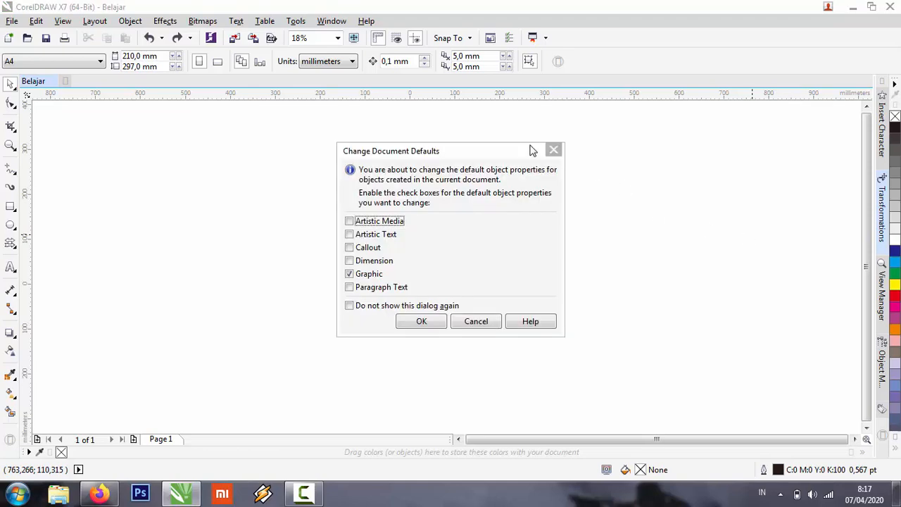
click(555, 150)
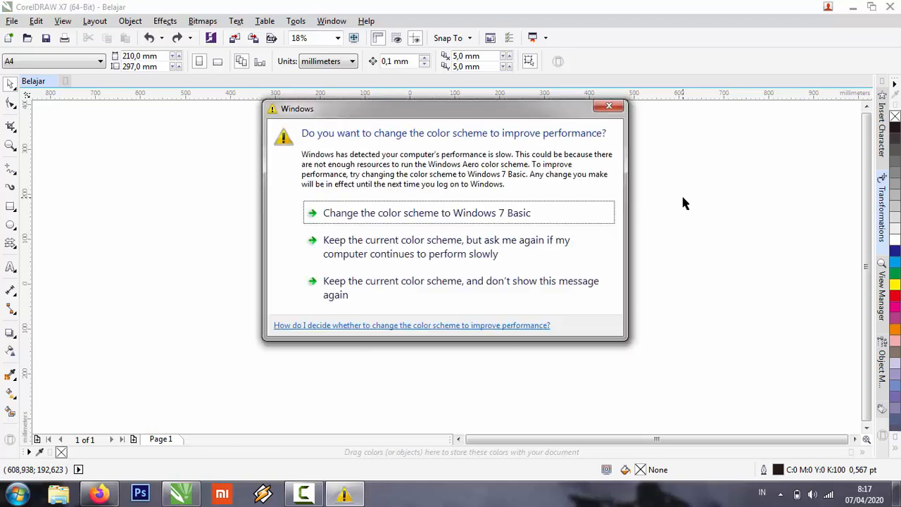
click(610, 106)
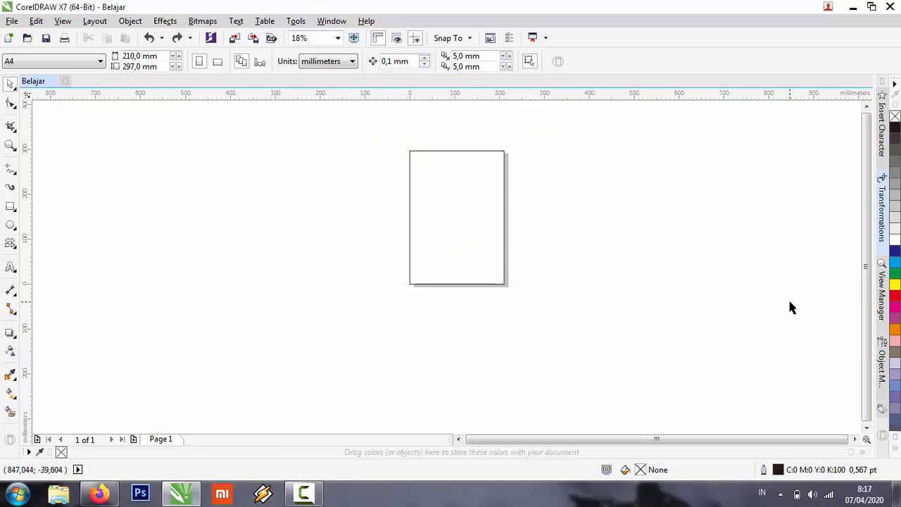
View the View Manager, Insert Character and Transformations rotation dockers, leaving them collapsed.
click(881, 308)
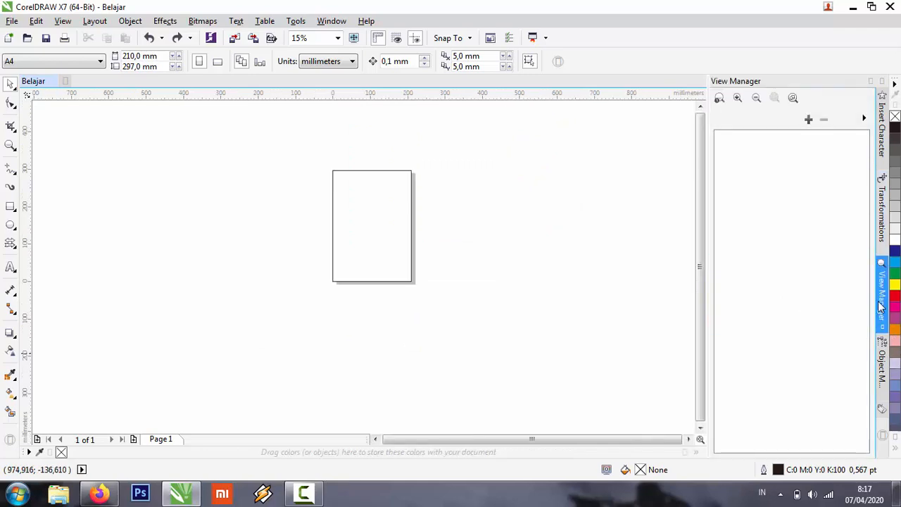
click(871, 82)
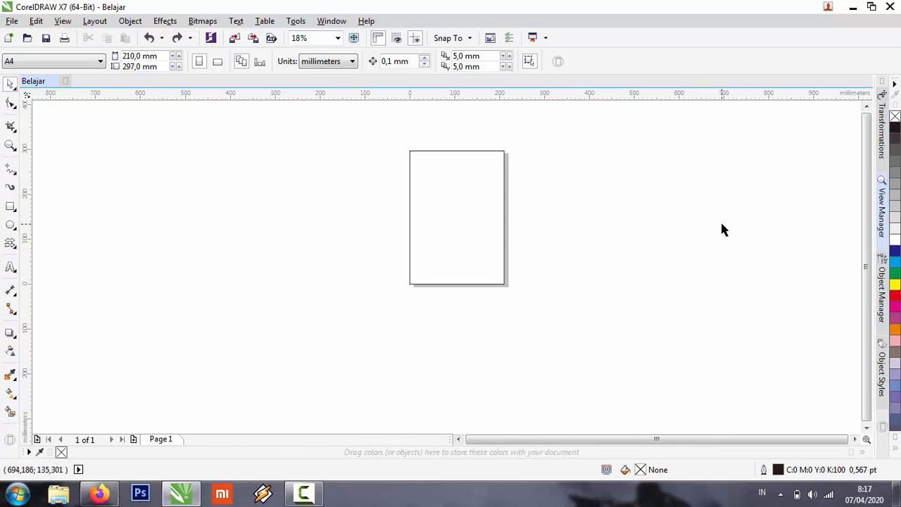
key(ctrl+F11)
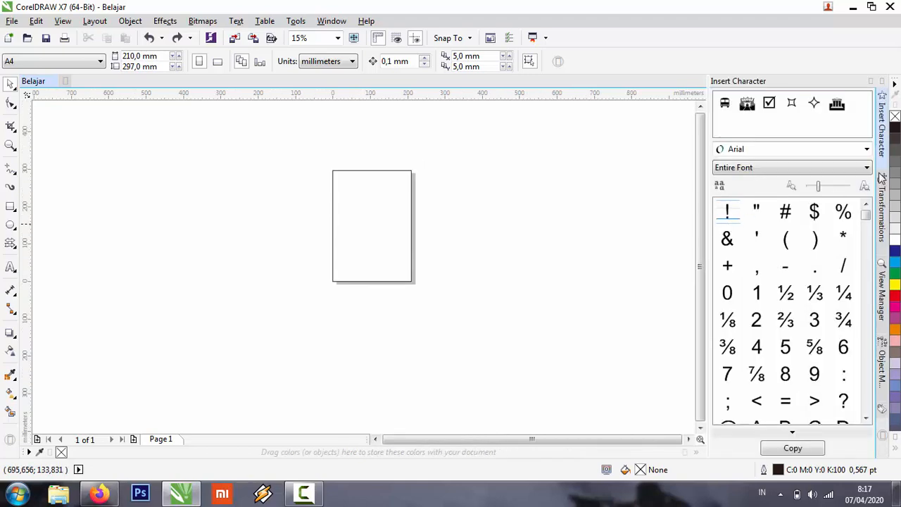
click(882, 180)
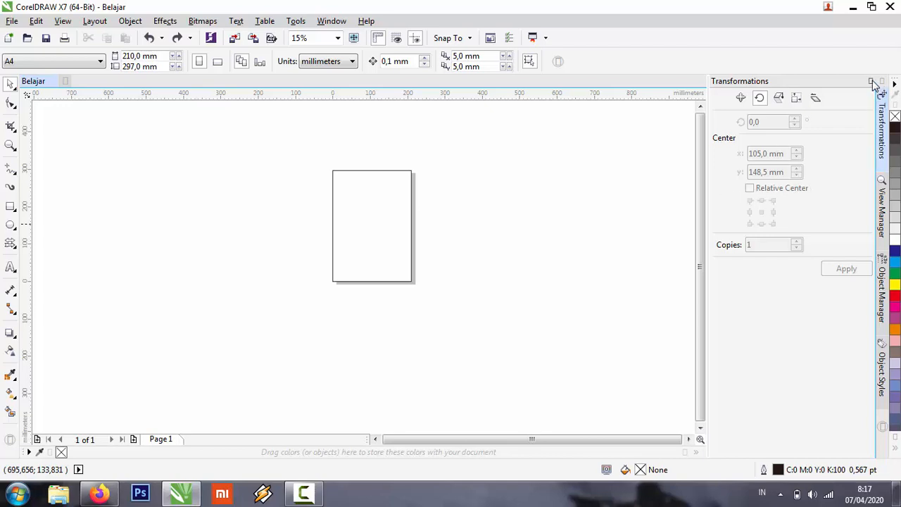
click(872, 82)
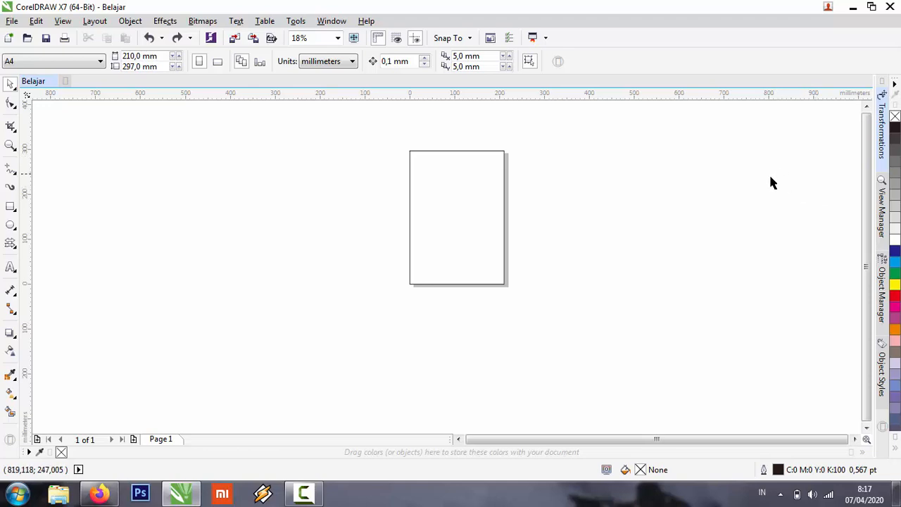
Fit the view to the page-sized rectangle and demonstrate selecting and deselecting it with the Pick tool.
click(506, 210)
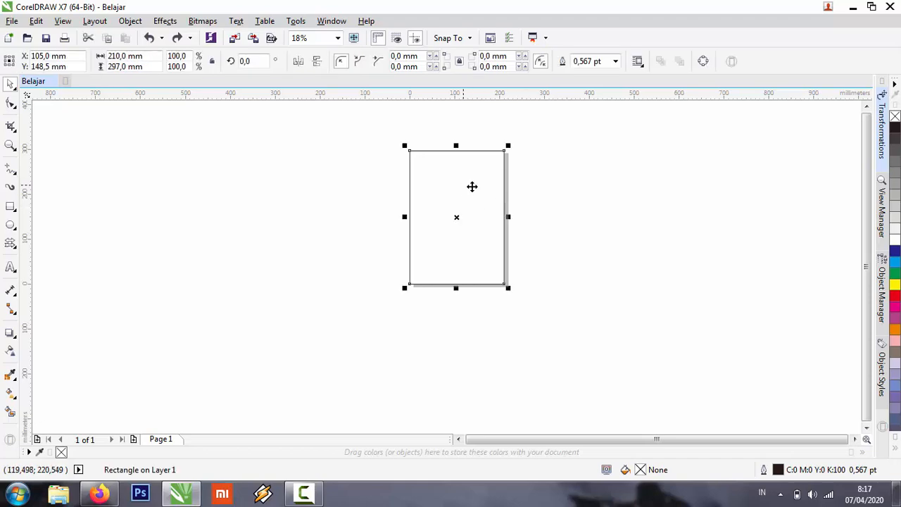
key(F4)
click(533, 175)
click(335, 200)
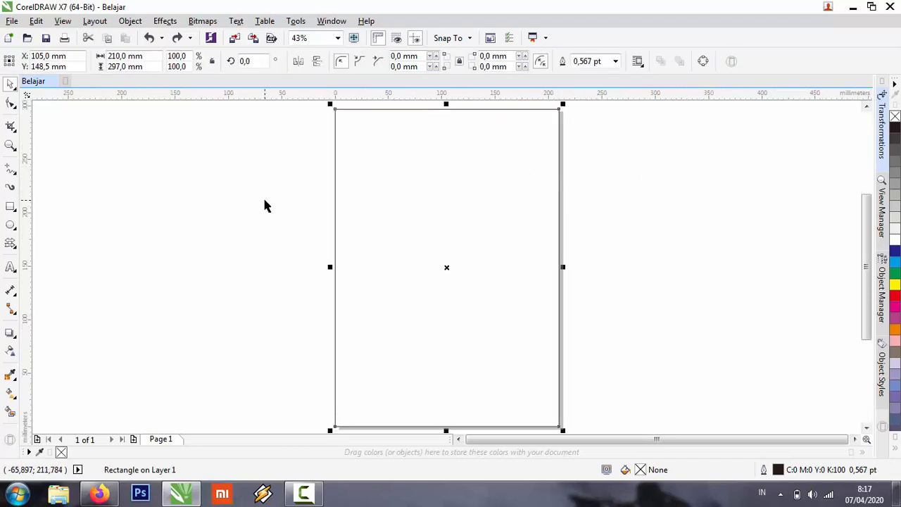
click(264, 205)
click(420, 211)
click(124, 191)
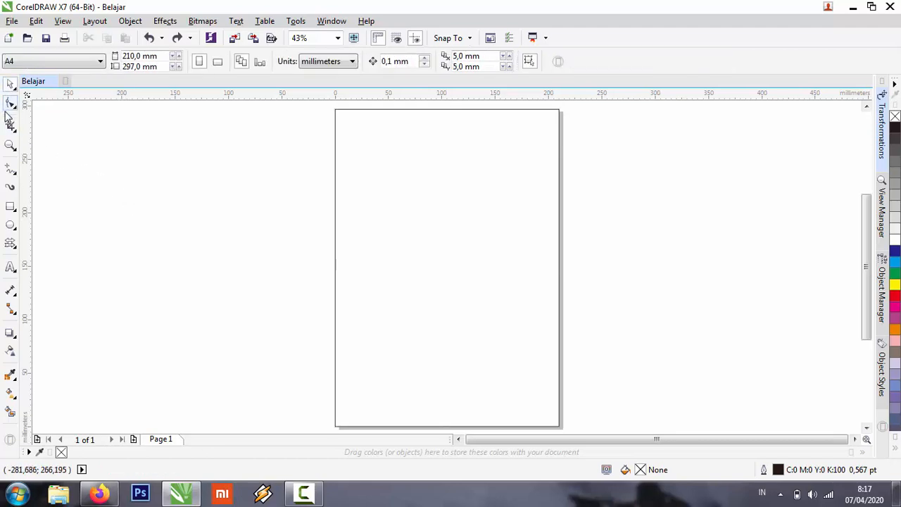
Round the rectangle's four corners to about 60.5 mm with the Shape tool, try the scalloped corner style and return to round corners.
click(9, 102)
click(336, 190)
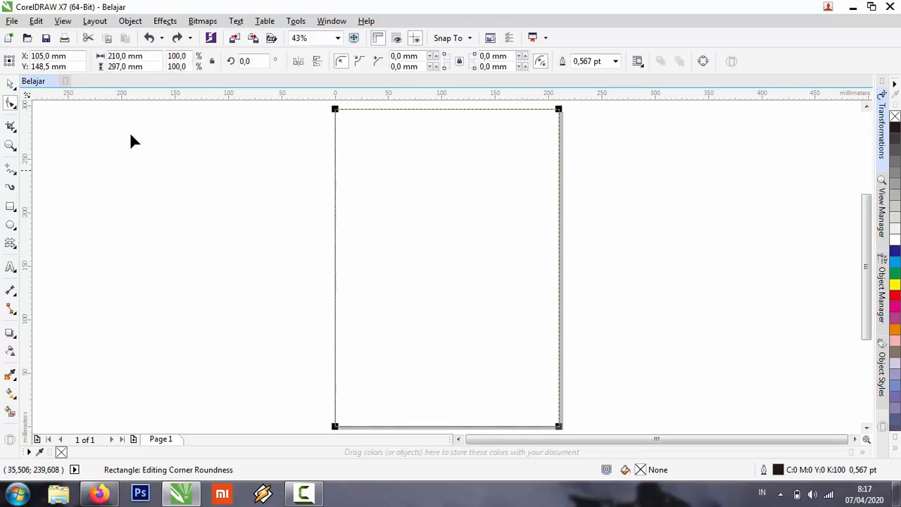
click(10, 85)
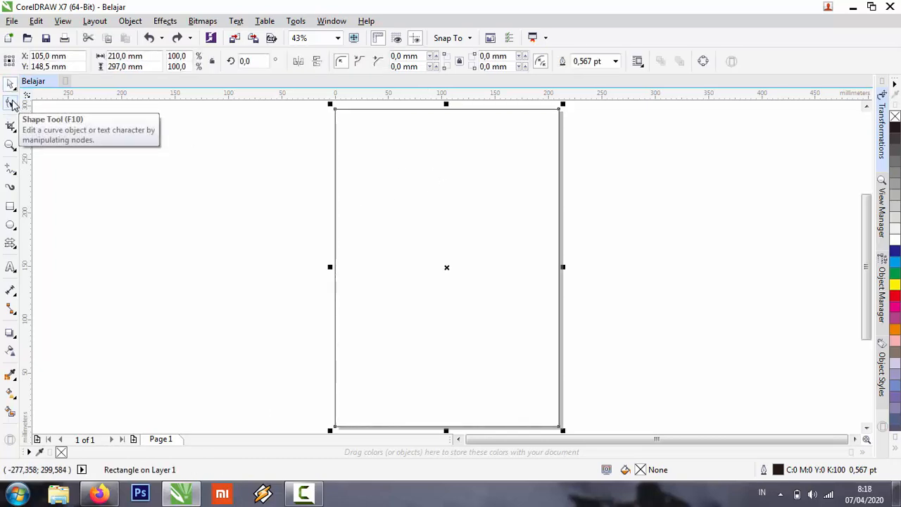
click(11, 105)
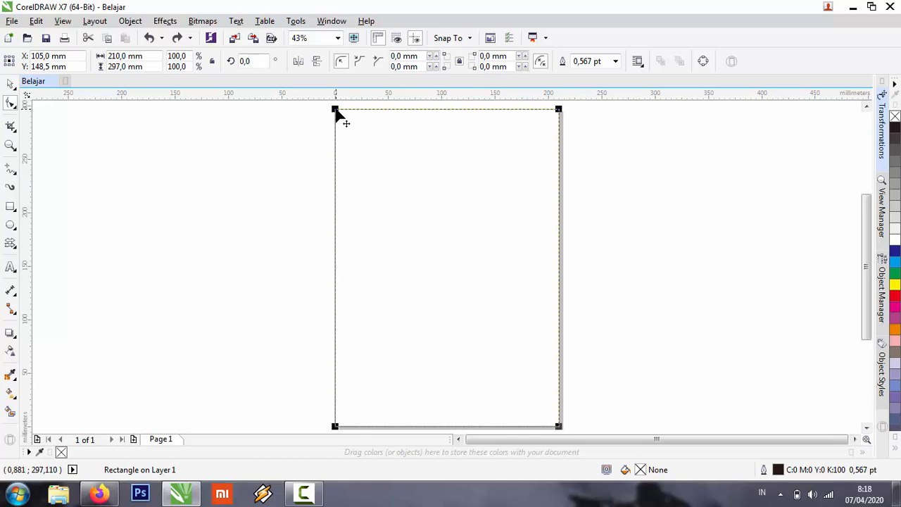
drag(336, 113, 395, 178)
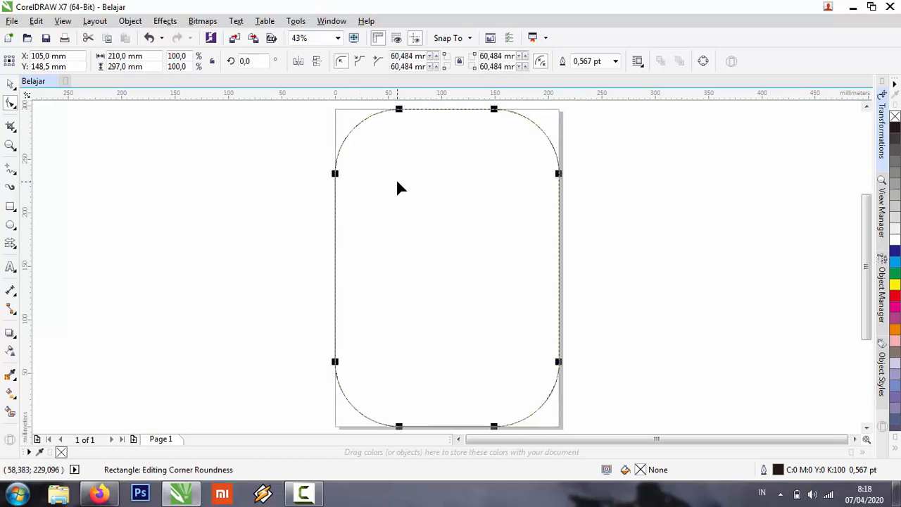
click(359, 62)
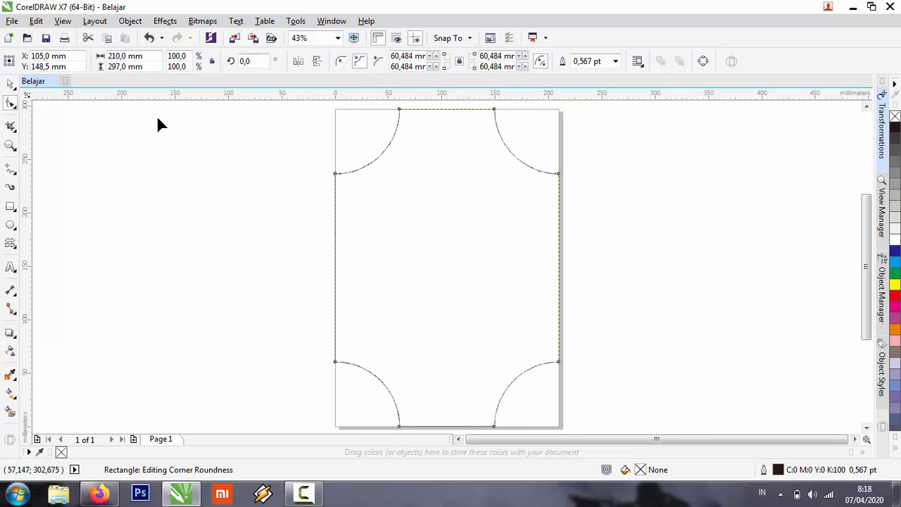
click(341, 62)
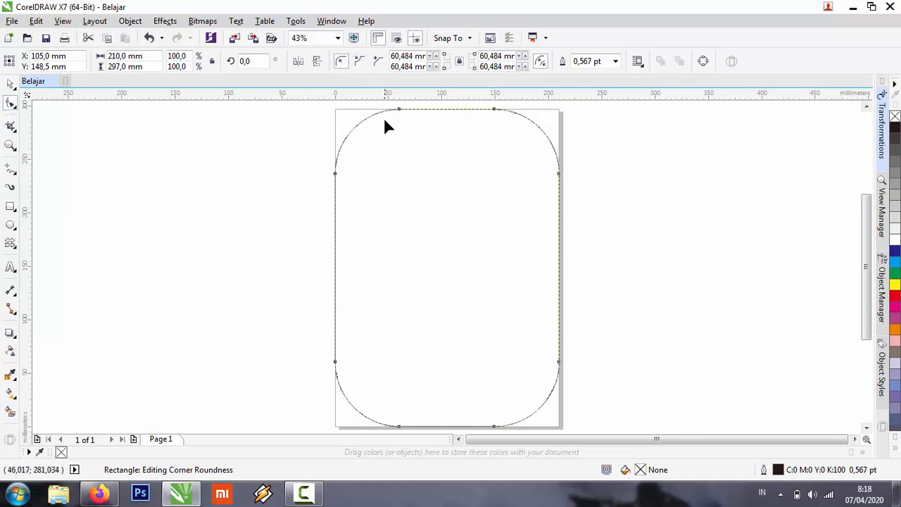
Reshape the rectangle's rounded corners back to square corners with a 0 mm radius using the Shape tool.
drag(398, 112, 336, 117)
key(ctrl+z)
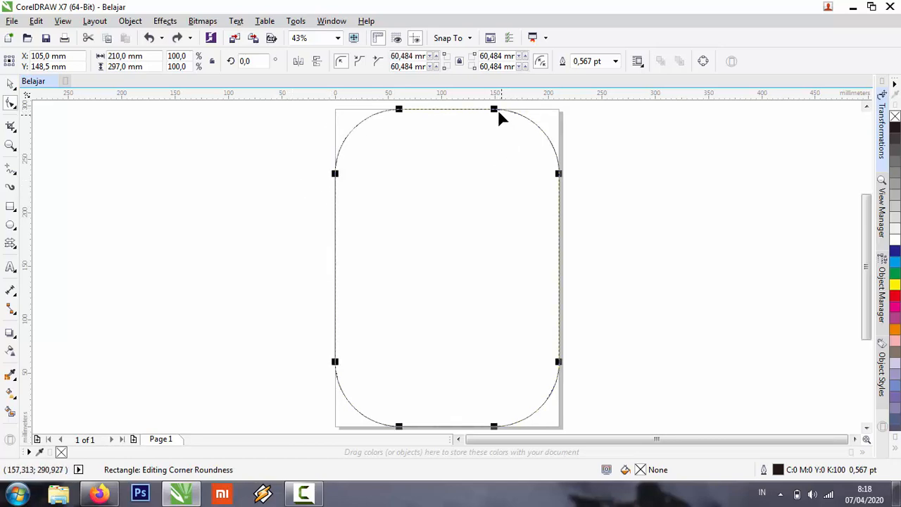
drag(497, 111, 563, 110)
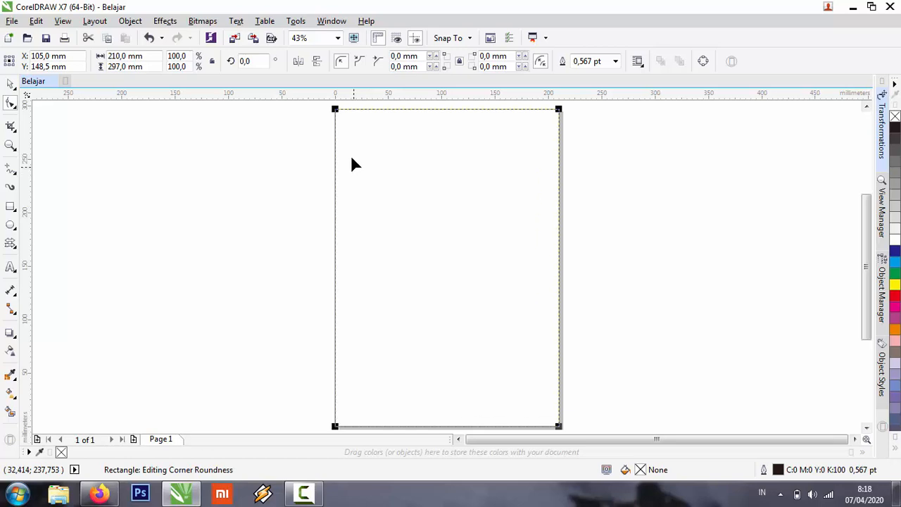
drag(336, 111, 312, 144)
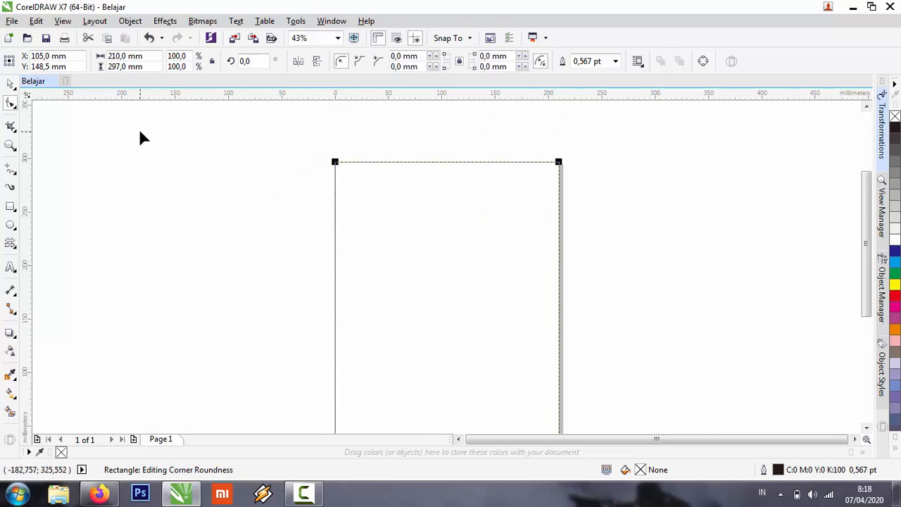
Convert the rectangle to curves and select its top-left corner node with the Shape tool.
right_click(402, 180)
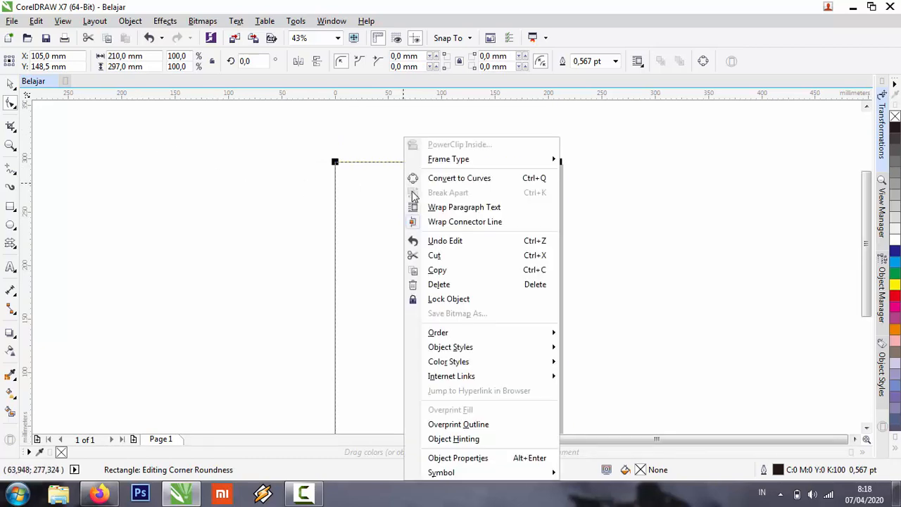
click(457, 180)
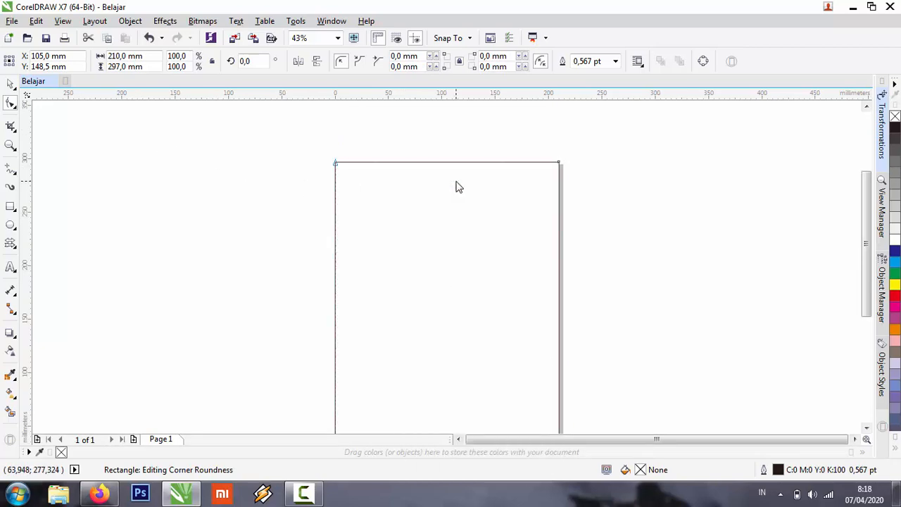
click(336, 165)
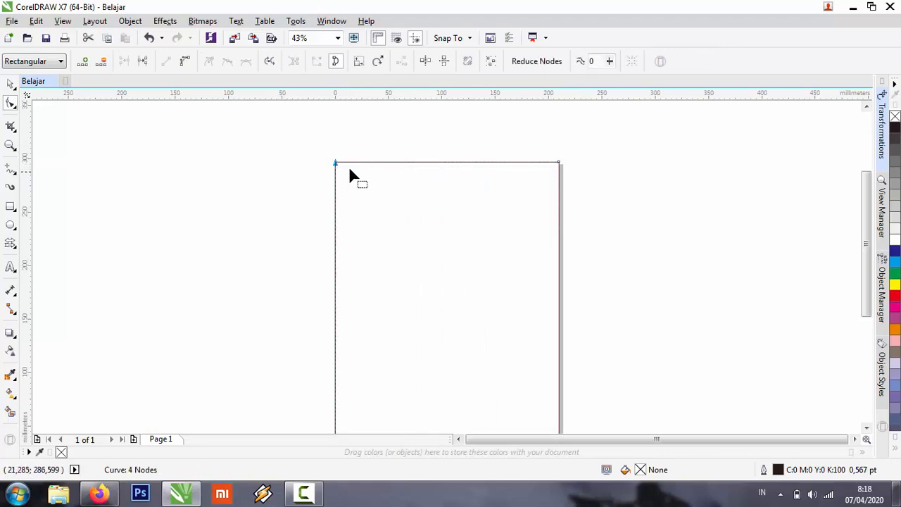
Convert the rectangle's left edge to a curve and adjust both control handles so its upper part bulges into the page.
click(187, 62)
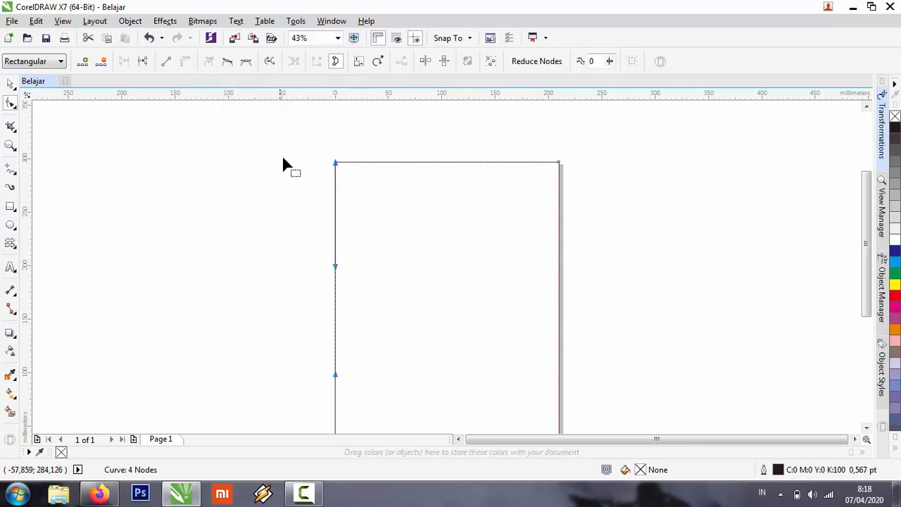
click(358, 162)
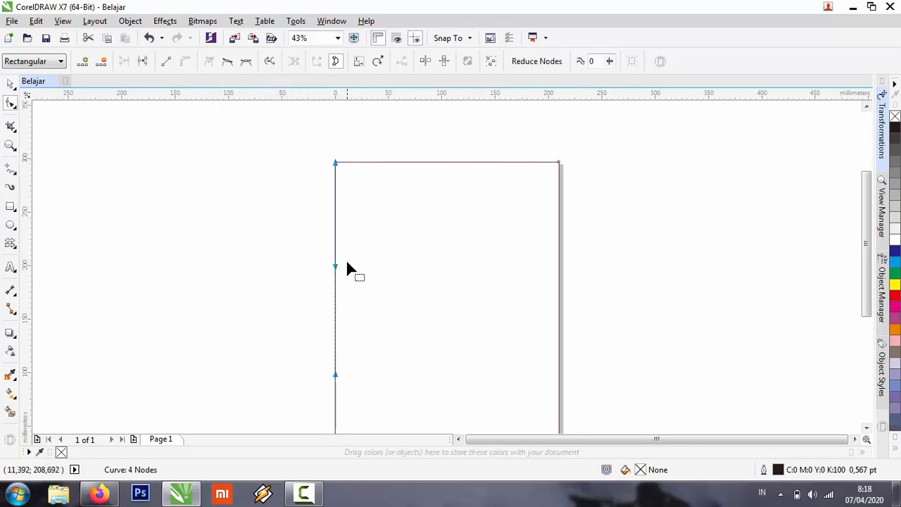
drag(336, 264, 472, 259)
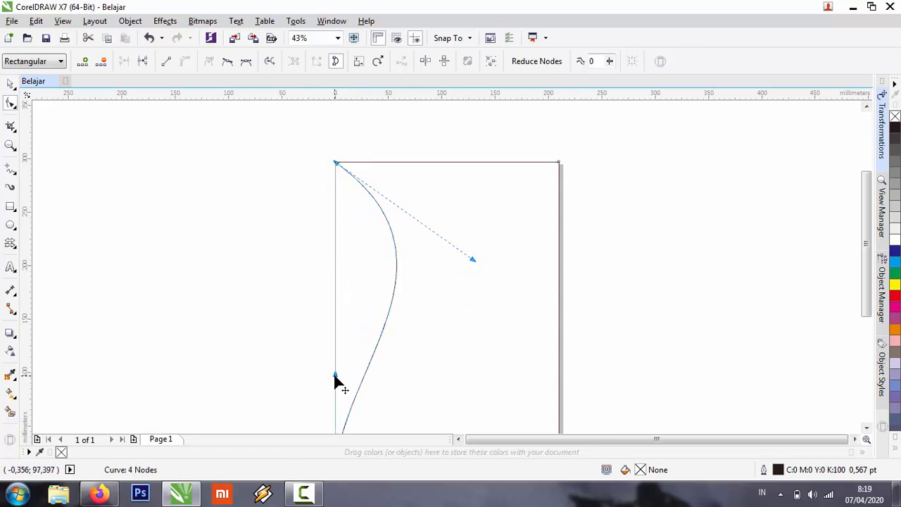
drag(336, 377, 247, 278)
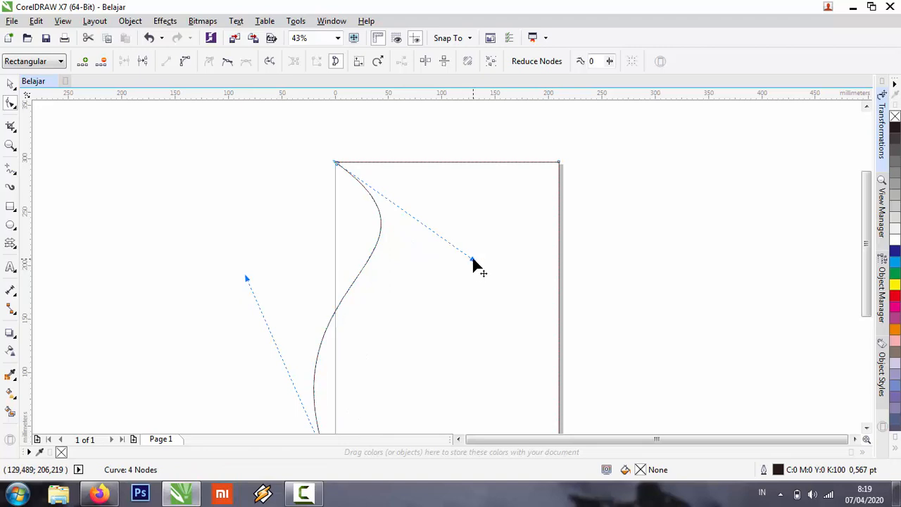
drag(472, 259, 415, 330)
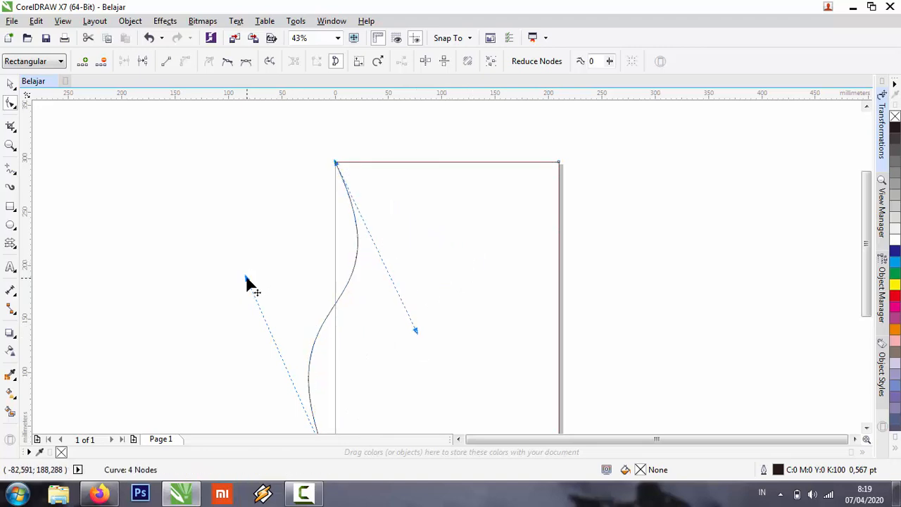
drag(246, 279, 341, 297)
drag(418, 330, 478, 274)
click(220, 211)
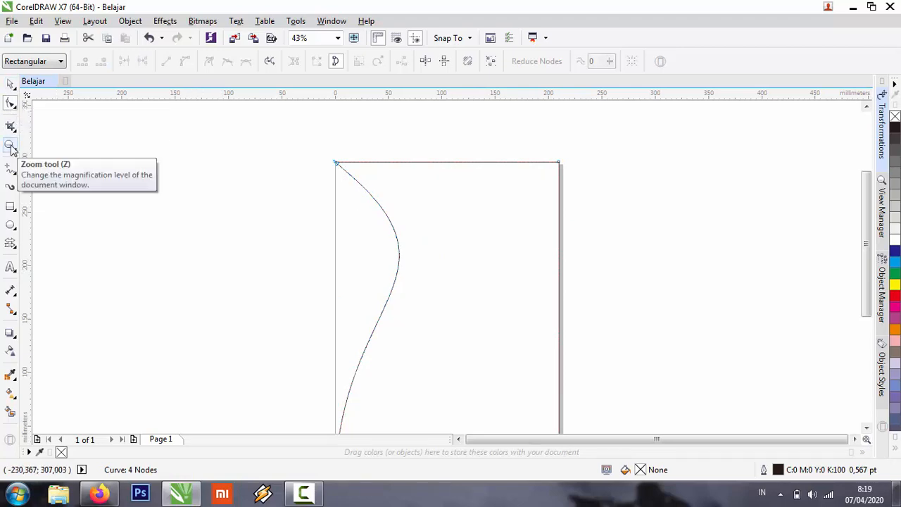
Examine the rectangle's curved left edge up close and in full with the Pick tool, ending with the whole page in view.
click(11, 83)
scroll(486, 289, up, 2)
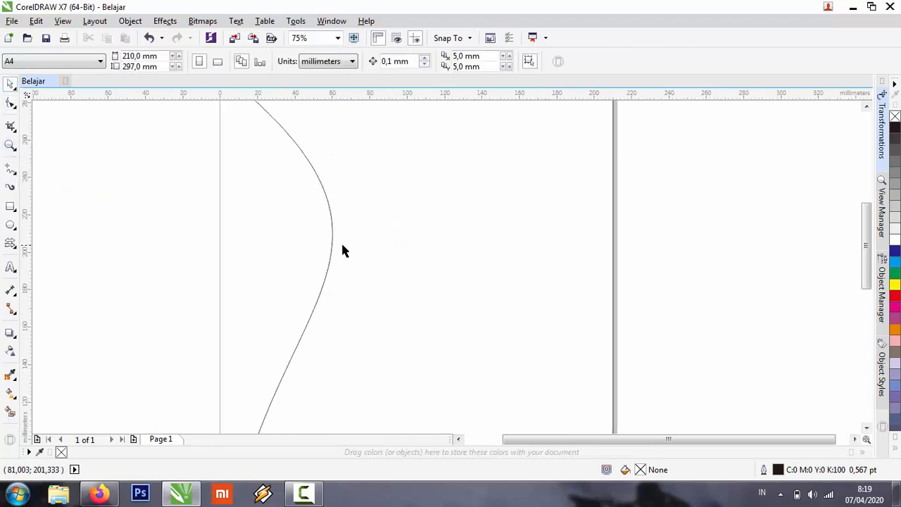
scroll(342, 250, down, 5)
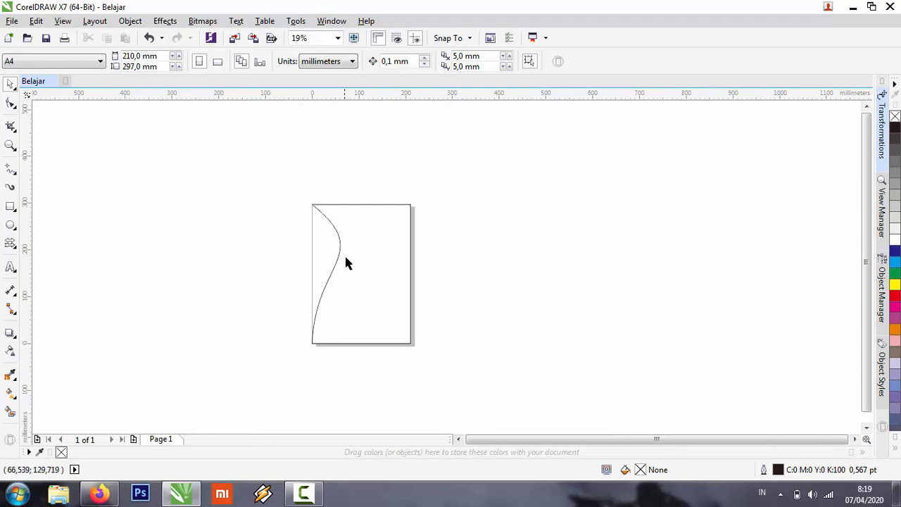
scroll(345, 262, down, 2)
scroll(348, 254, up, 2)
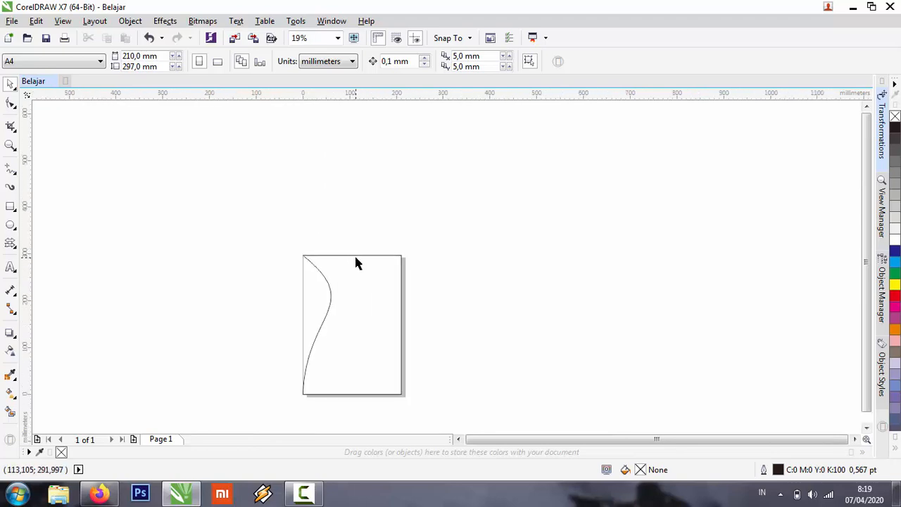
key(shift+F4)
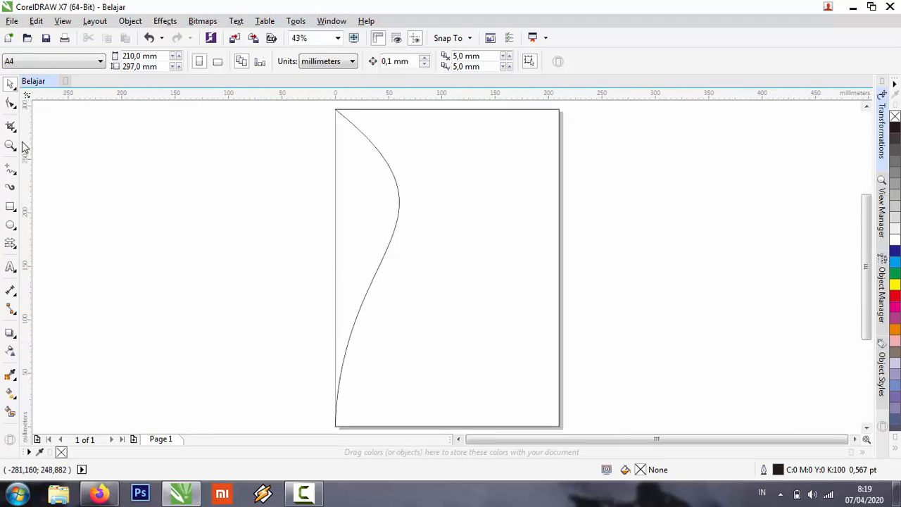
click(426, 190)
click(162, 241)
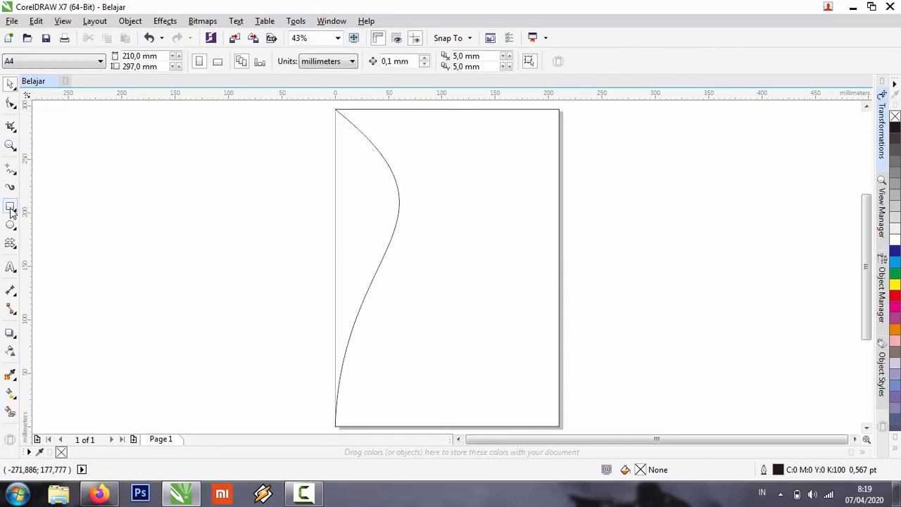
Draw a horizontal straight line about 158 mm long left of the page with the Freehand tool and undo it.
click(10, 209)
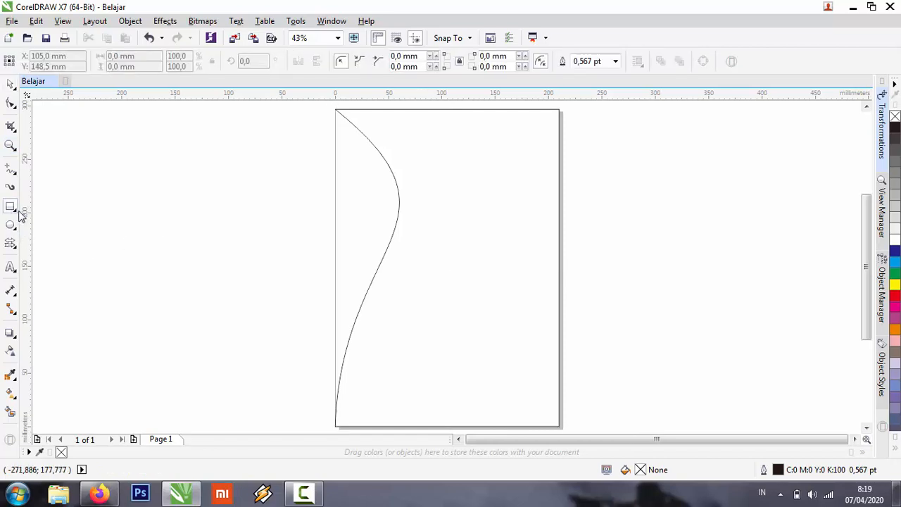
click(16, 175)
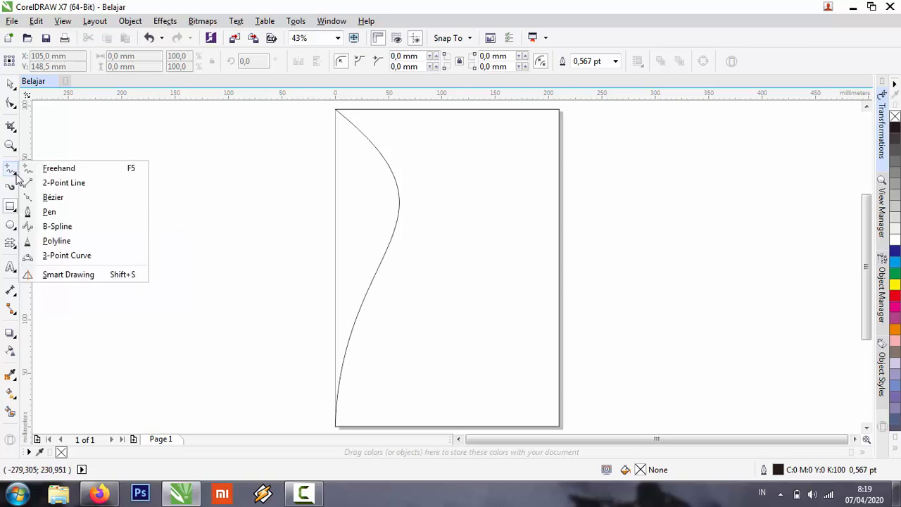
click(59, 168)
click(103, 163)
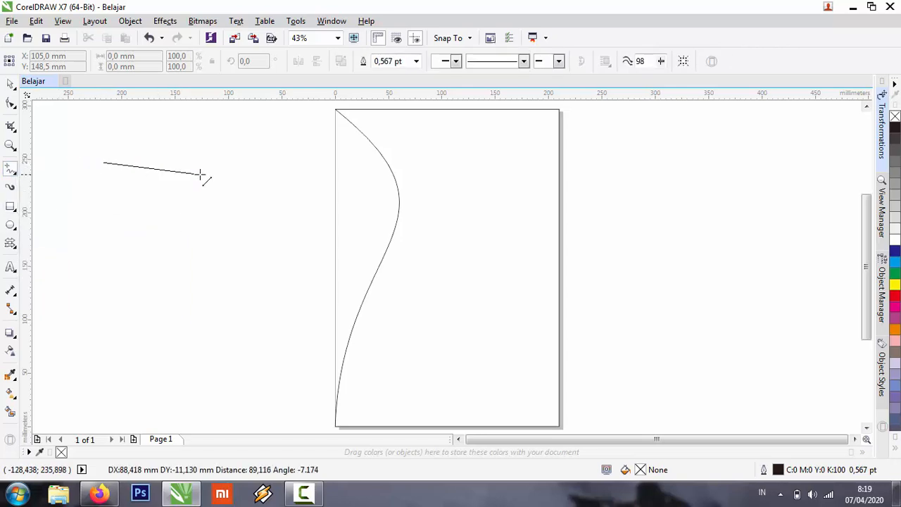
ctrl+click(273, 176)
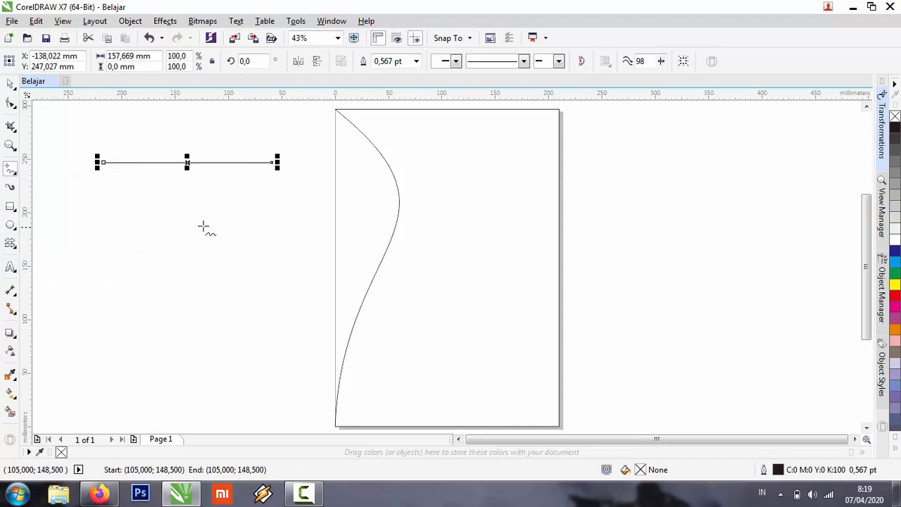
key(ctrl+z)
Draw a closed irregular shape about 171 × 109 mm left of the page with the Pen tool.
click(16, 176)
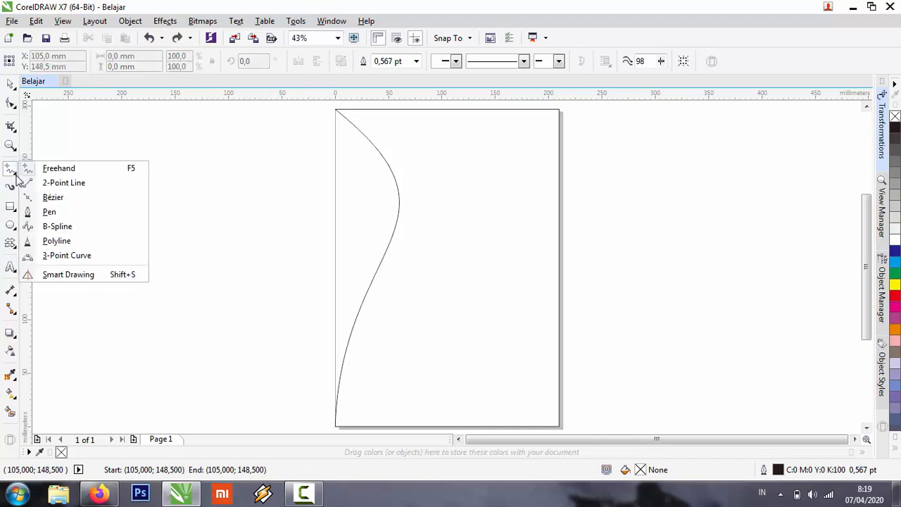
click(70, 214)
click(136, 153)
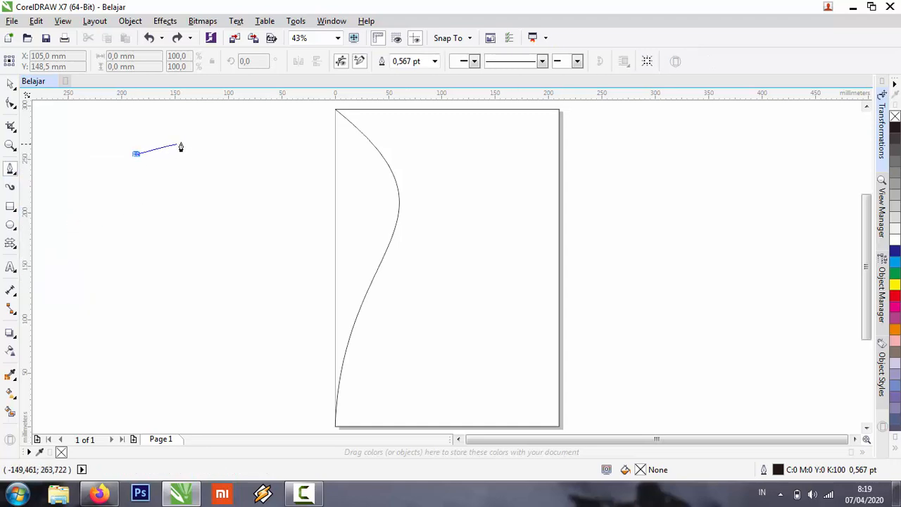
click(189, 139)
click(205, 137)
click(252, 140)
click(302, 161)
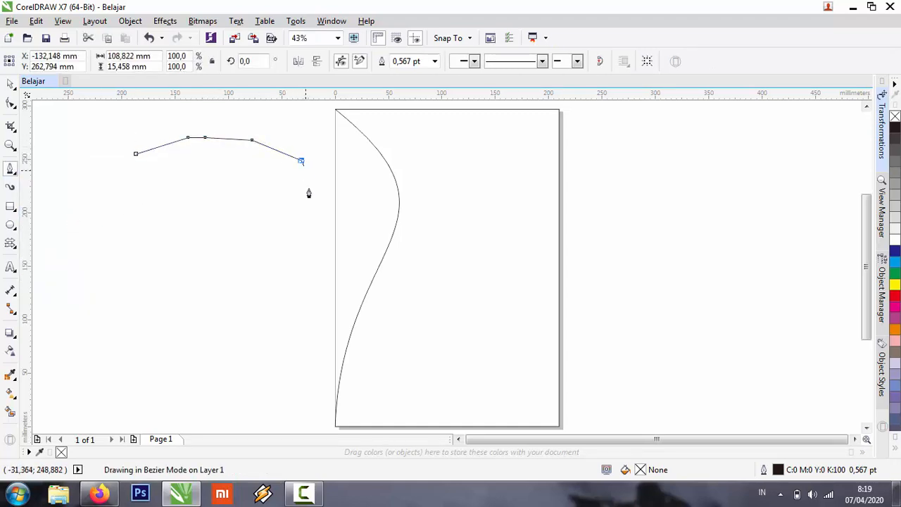
click(318, 206)
click(312, 240)
click(240, 253)
click(209, 232)
click(194, 205)
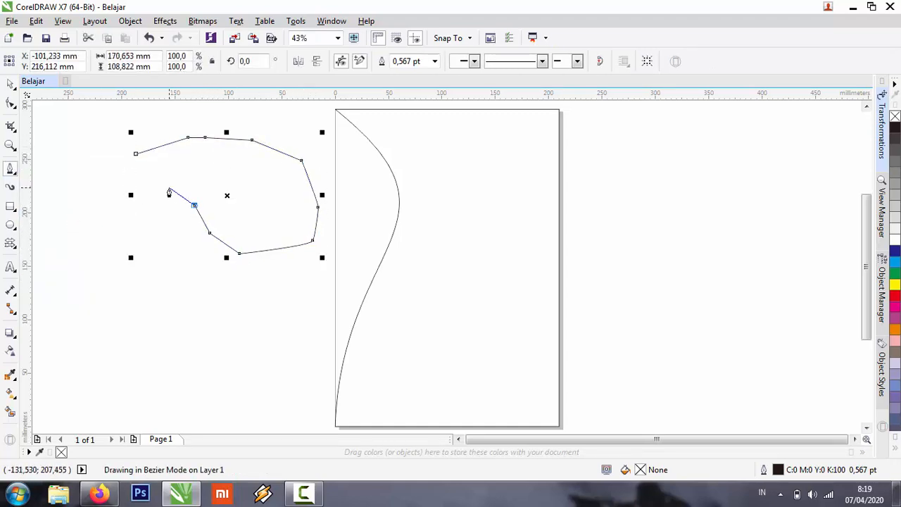
click(168, 187)
click(139, 181)
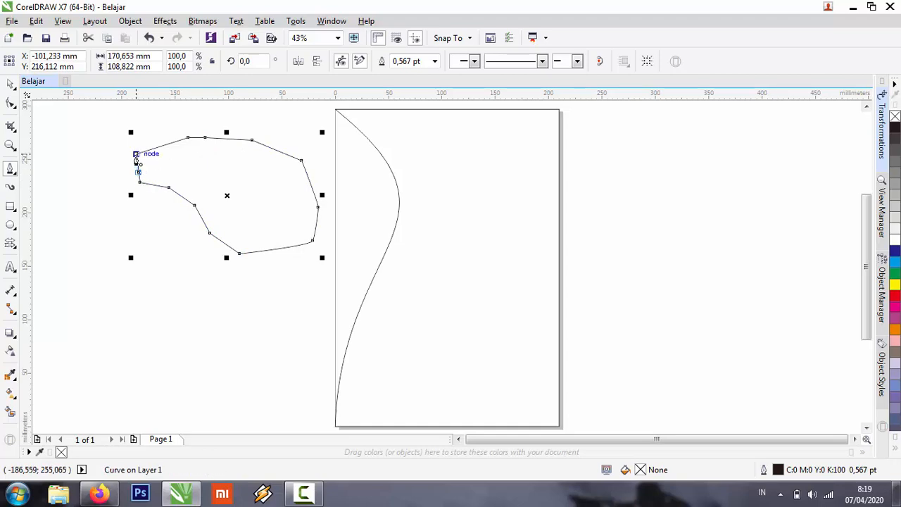
click(136, 154)
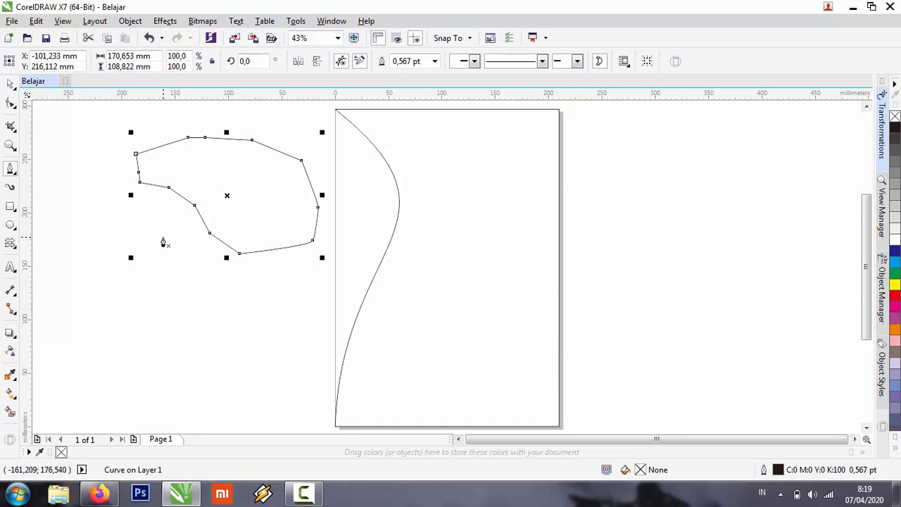
Undo the closing segment of the Pen shape, close it again at its start node and delete the shape.
key(ctrl+z)
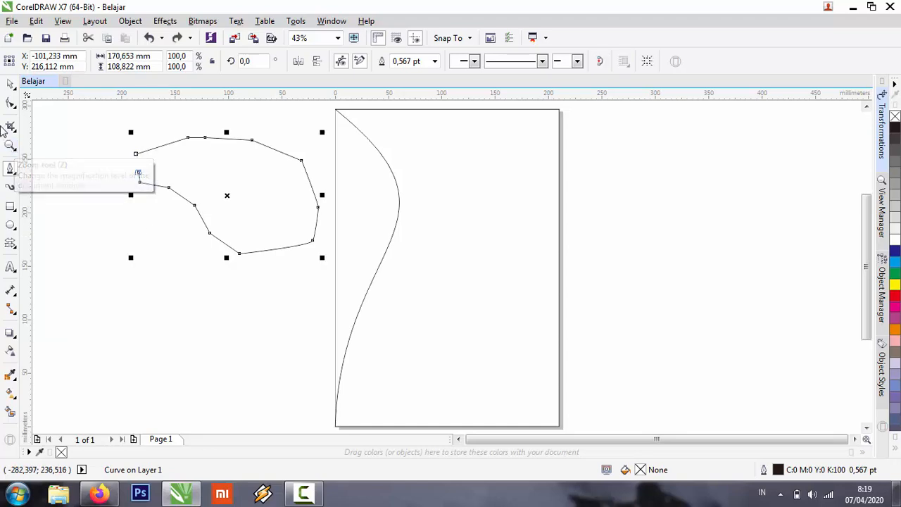
click(136, 154)
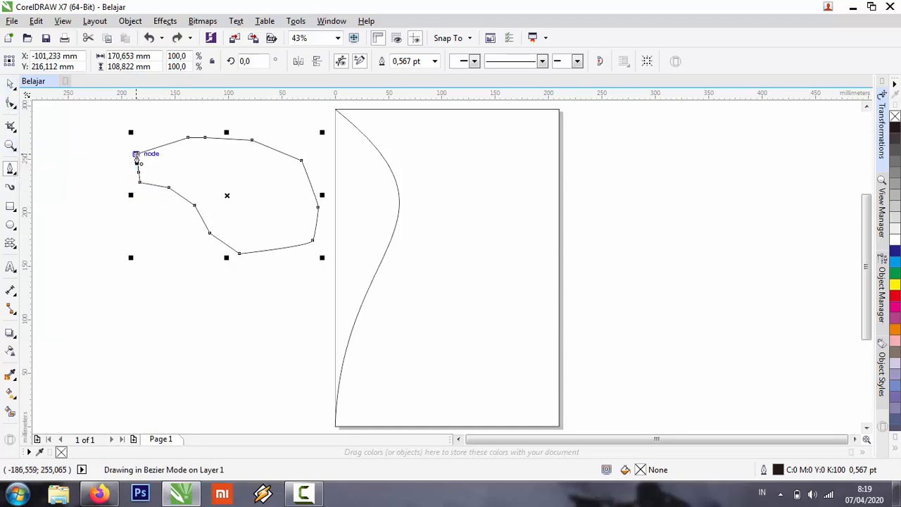
key(Delete)
key(space)
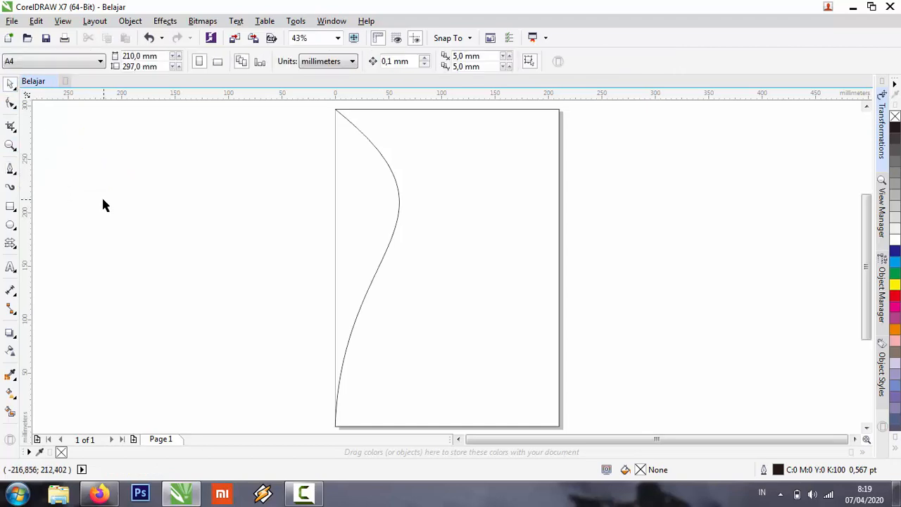
Paint a diagonal Artistic Media stroke 10 mm wide left of the page, view the preset strokes and undo the stroke.
click(16, 191)
mouse_move(117, 162)
mouse_down()
mouse_move(200, 224)
mouse_move(268, 244)
mouse_move(260, 241)
mouse_up()
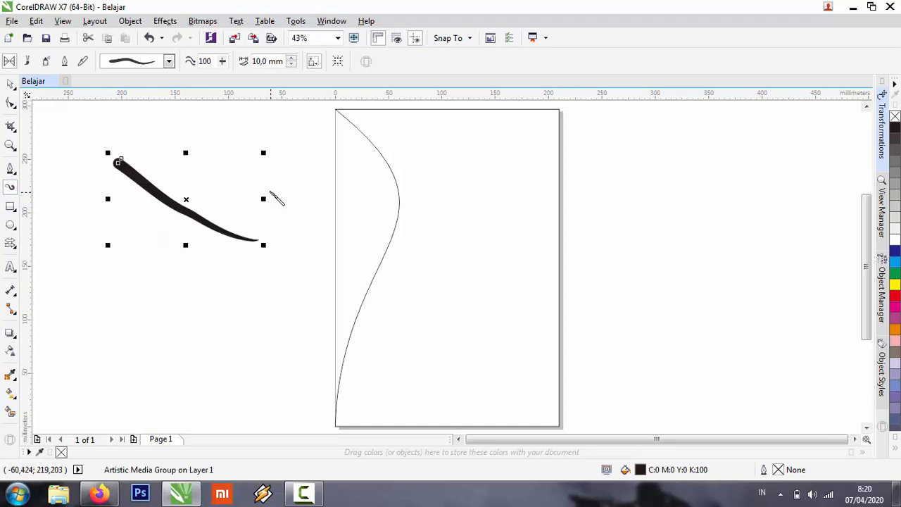
click(169, 61)
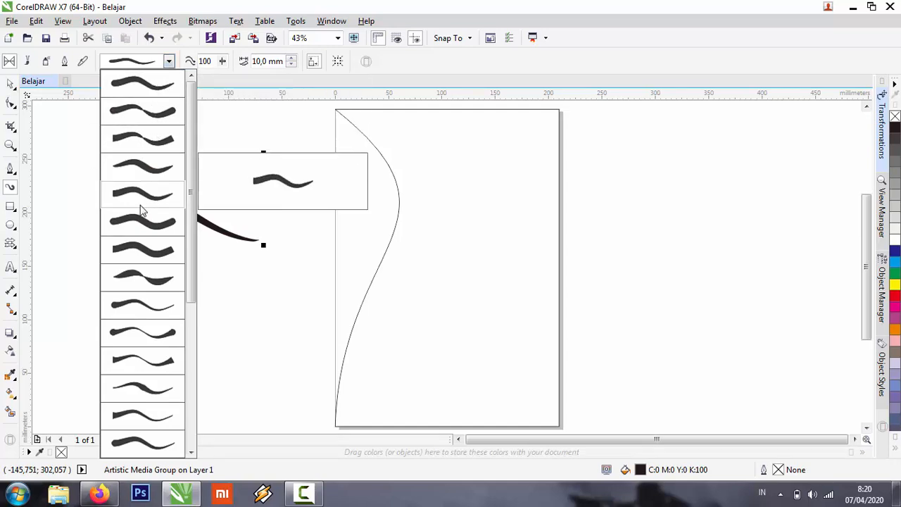
click(246, 6)
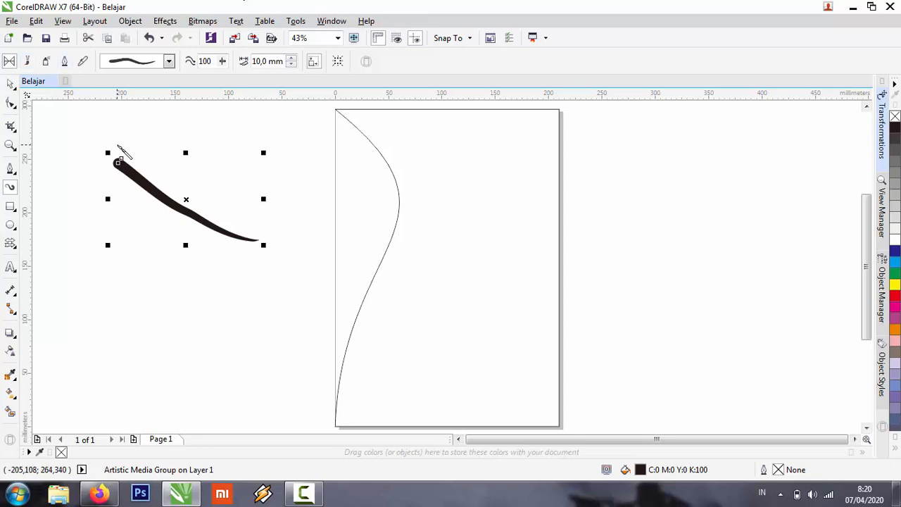
key(ctrl+z)
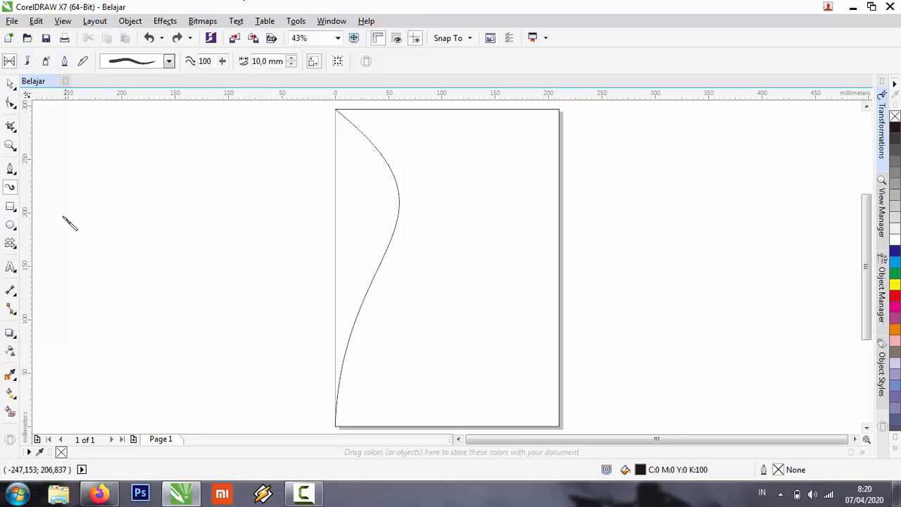
Draw a circle about 168 mm across left of the page, squash it to about 101 mm high and undo both changes.
click(11, 225)
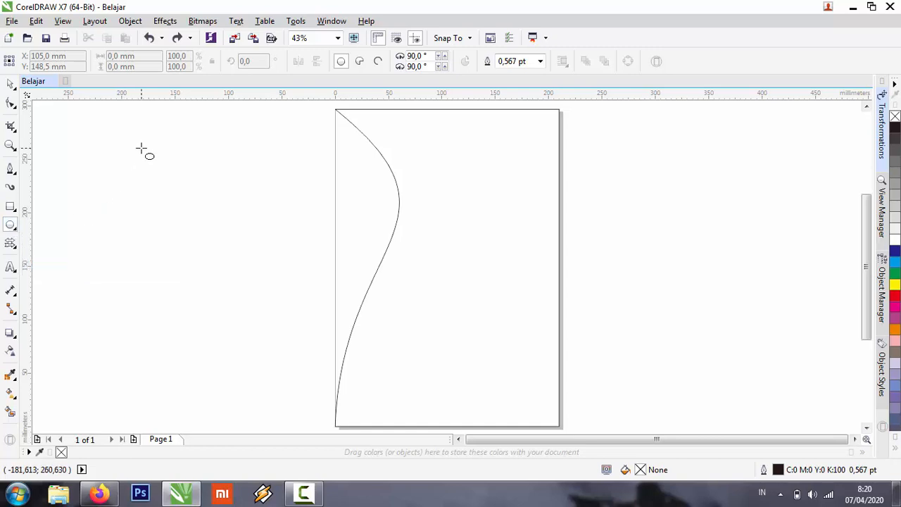
drag(142, 148, 296, 328)
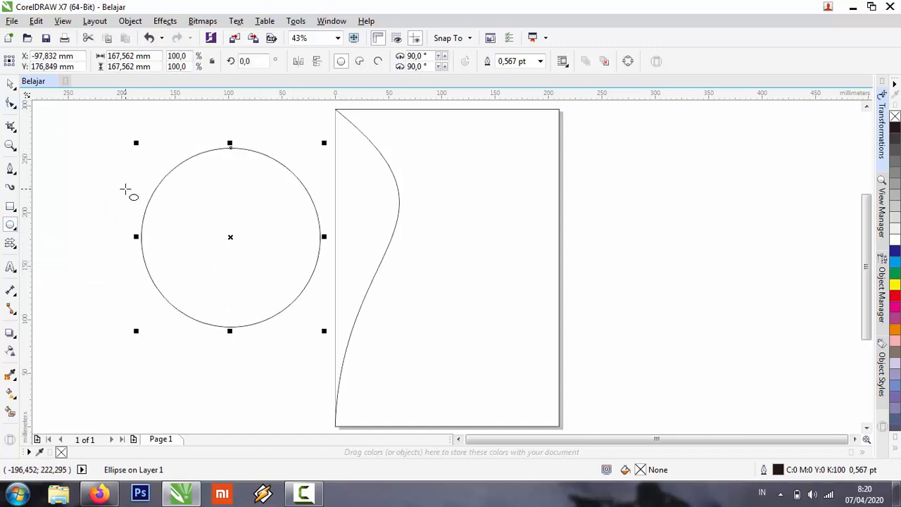
click(10, 84)
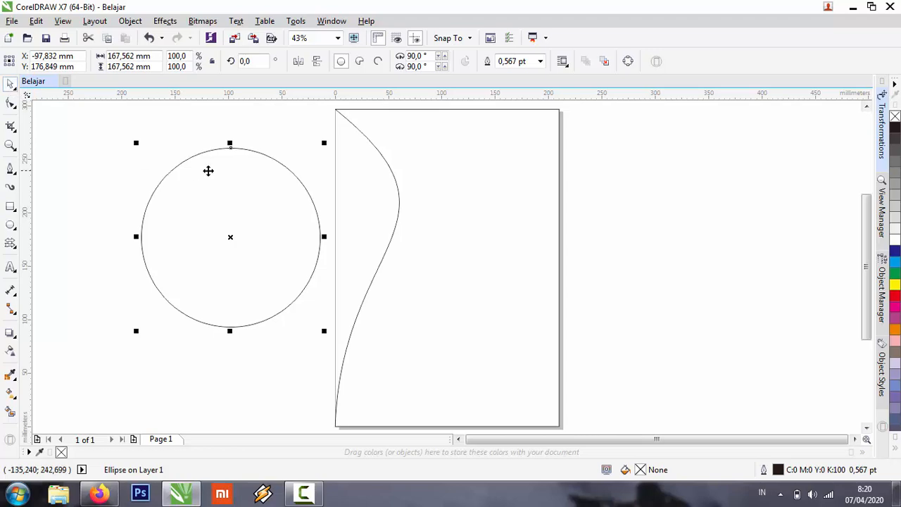
drag(230, 143, 268, 213)
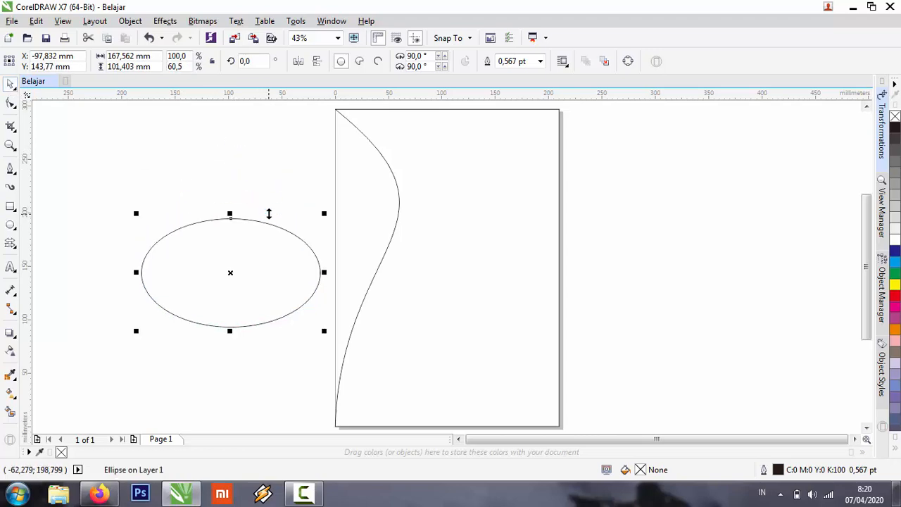
key(ctrl+z)
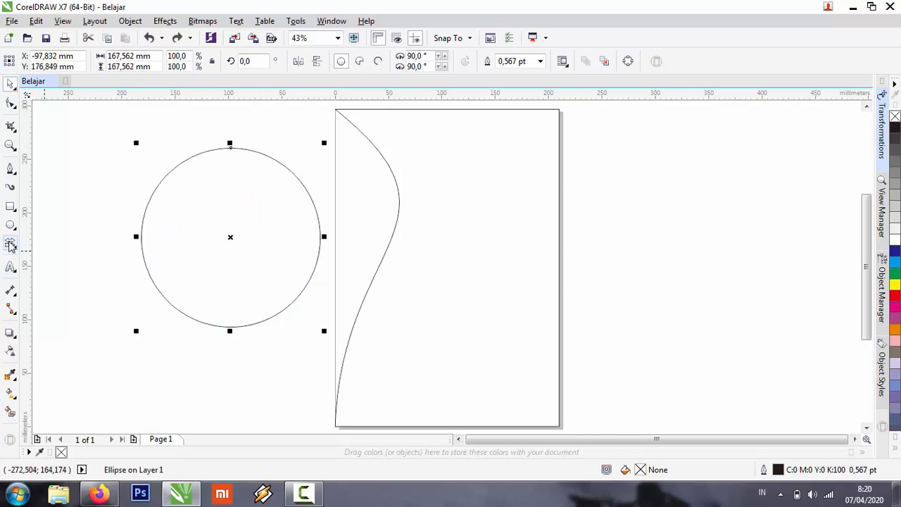
key(ctrl+z)
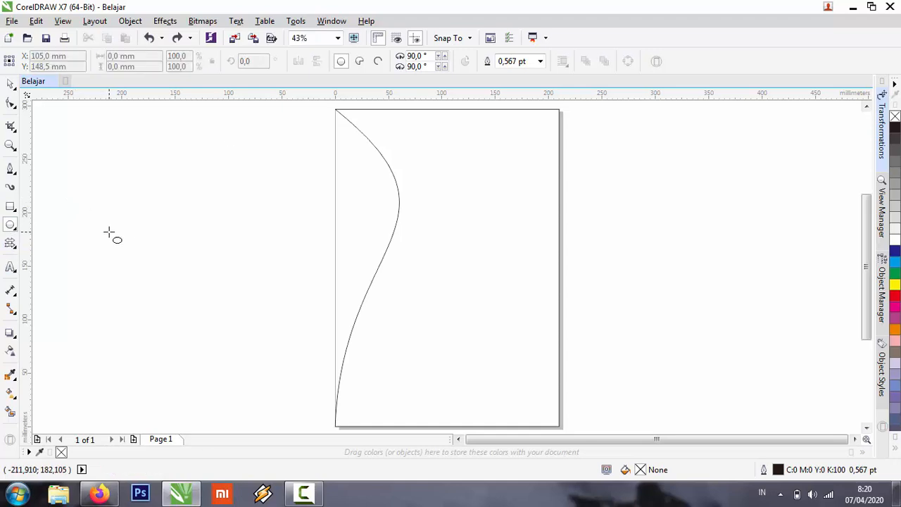
Draw a trial circle left of the page, undo it and draw another circle about 142 mm in diameter there.
drag(132, 170, 297, 327)
key(ctrl+z)
drag(131, 167, 255, 316)
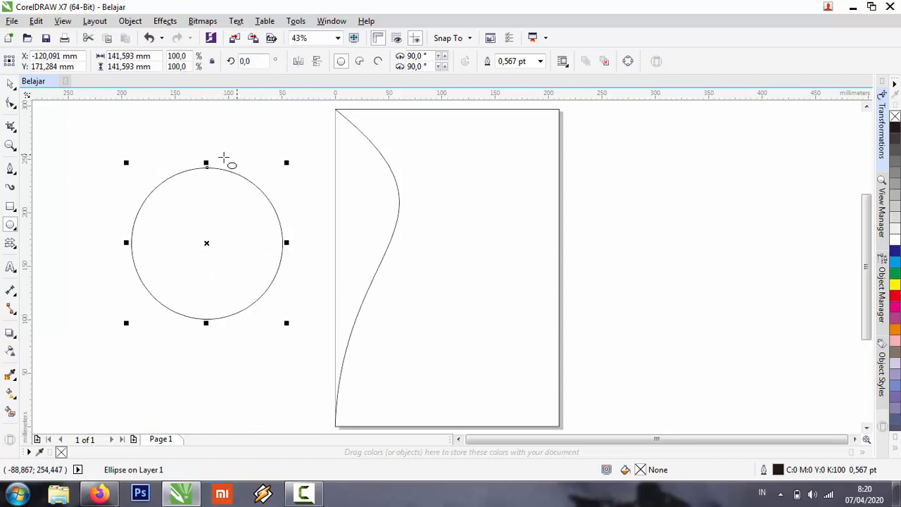
Undo the circle left of the page and view the preset arrow shapes of the Arrow Shapes tool.
click(12, 86)
key(ctrl+z)
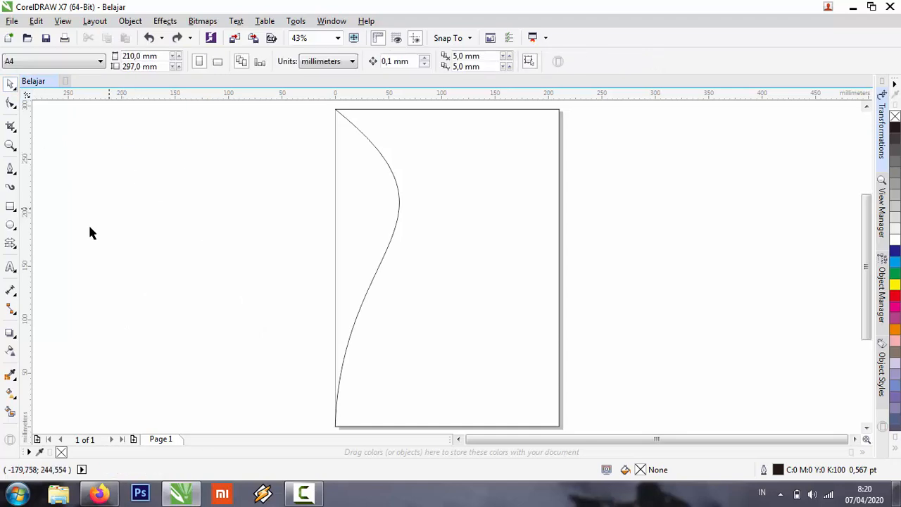
click(14, 247)
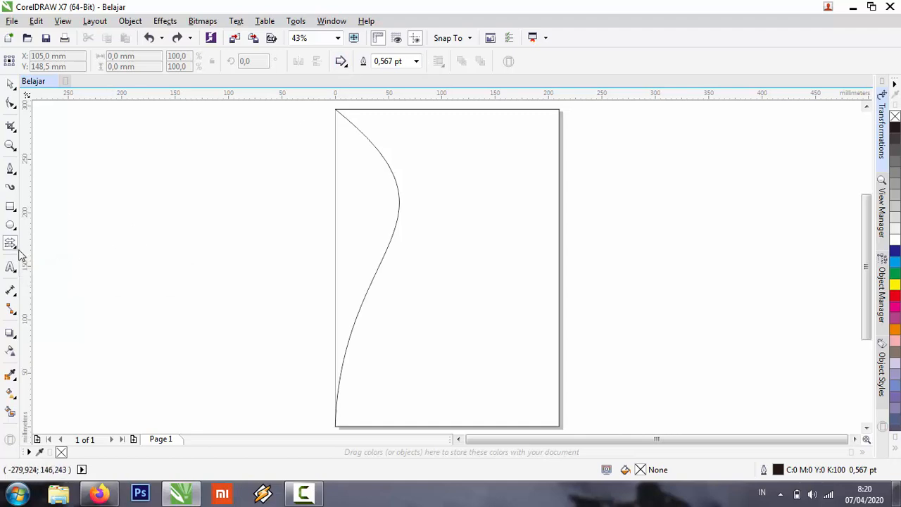
click(16, 248)
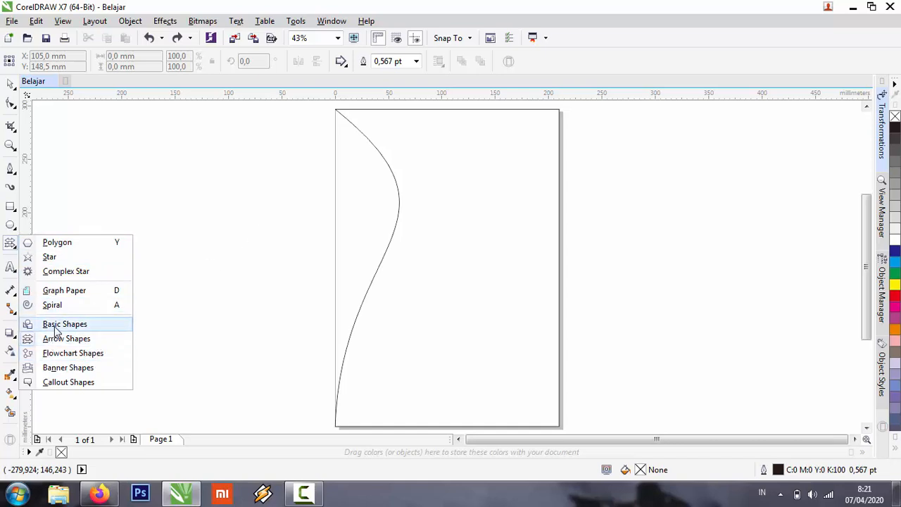
click(10, 244)
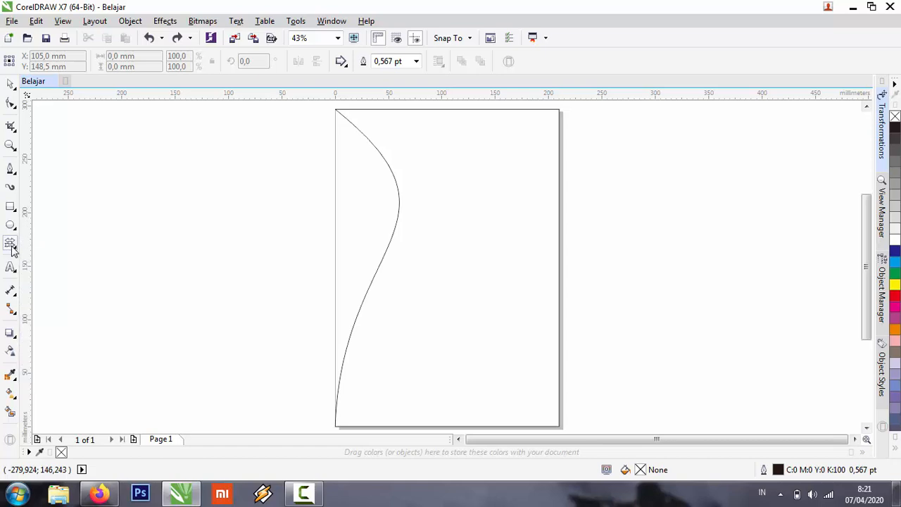
click(345, 65)
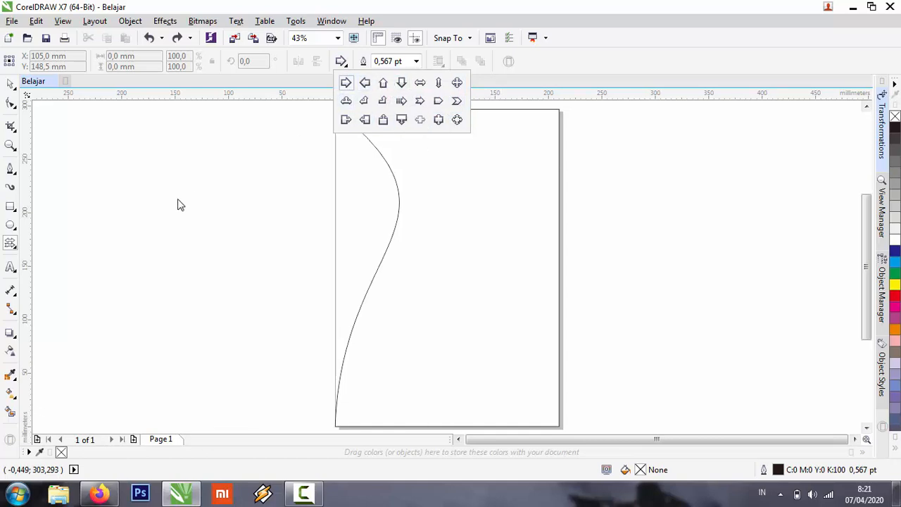
click(95, 275)
Draw a 25-point star about 129 mm across left of the page.
click(15, 249)
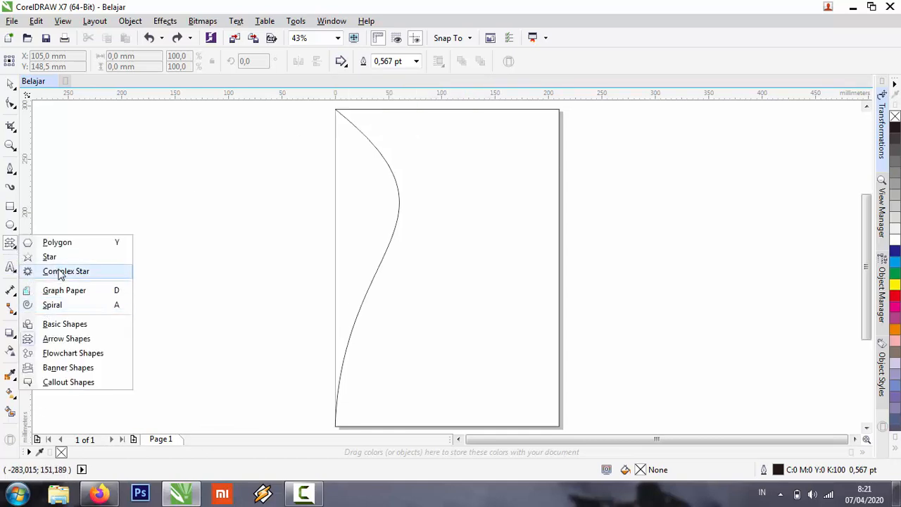
click(61, 274)
click(15, 253)
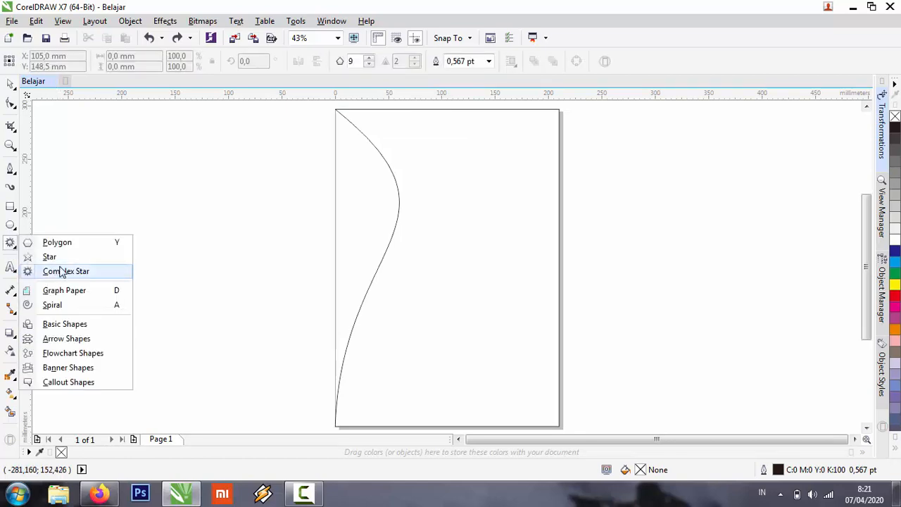
click(58, 258)
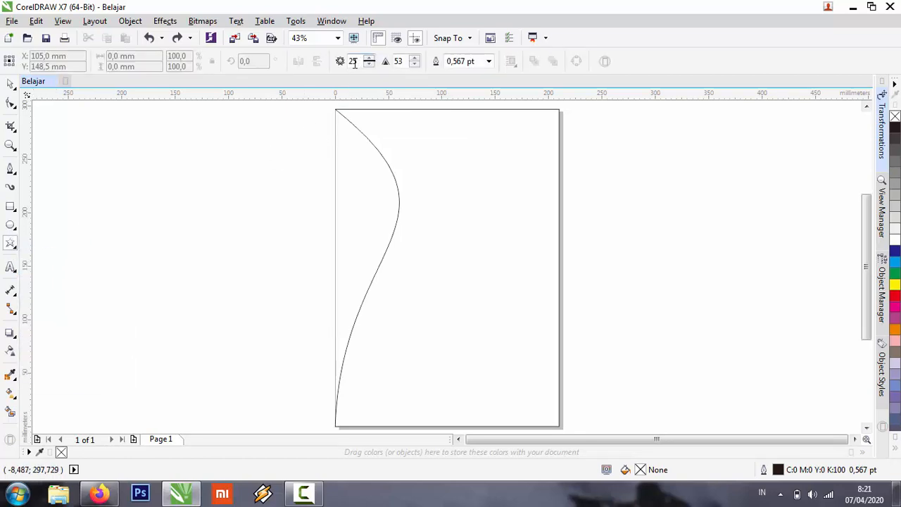
mouse_move(111, 162)
mouse_down()
mouse_move(211, 300)
mouse_move(259, 308)
mouse_up()
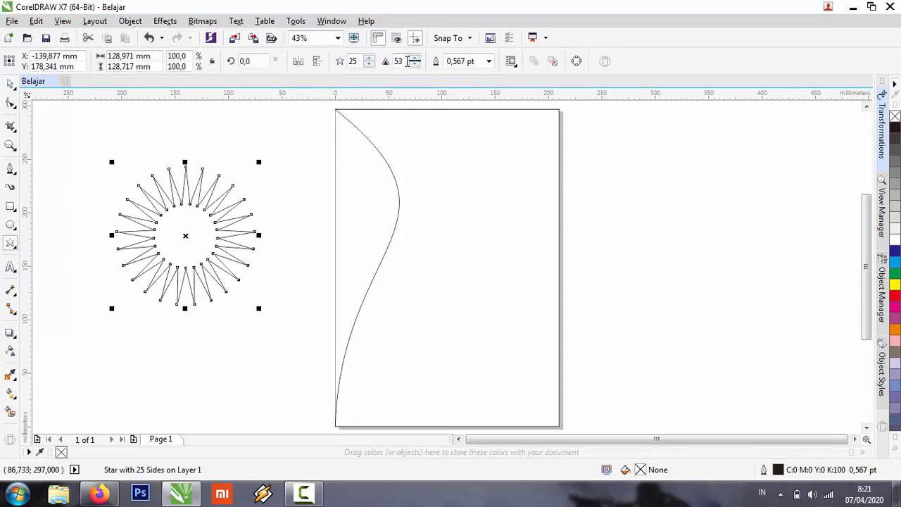
Set the star's sharpness to 10 and its number of points to 33.
text(10)
key(Return)
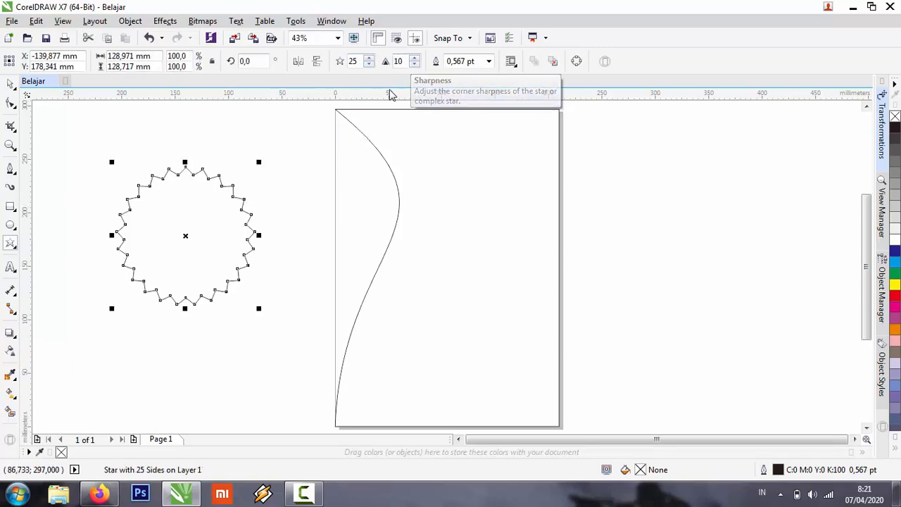
click(369, 58)
click(369, 58)
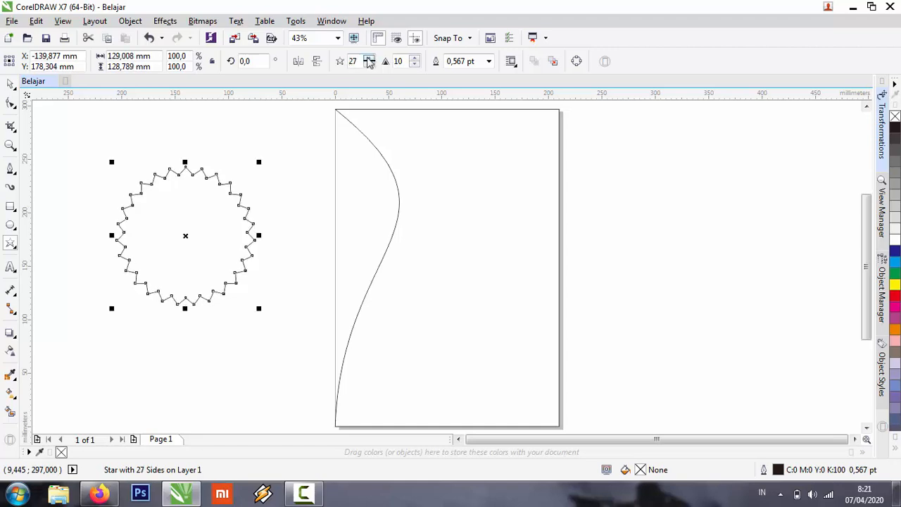
click(369, 58)
click(369, 57)
click(369, 58)
click(369, 58)
click(369, 58)
click(369, 57)
click(197, 113)
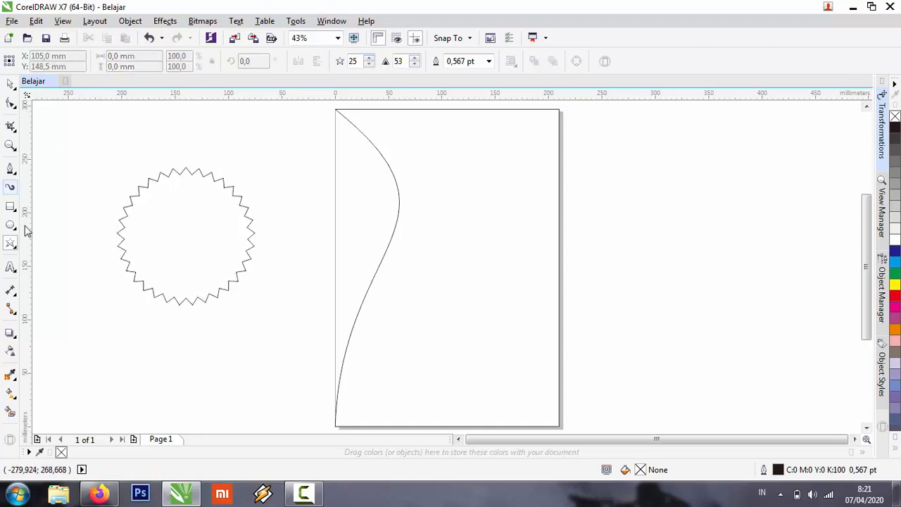
Add the artistic text "dada" at the page's left edge and undo it.
click(15, 274)
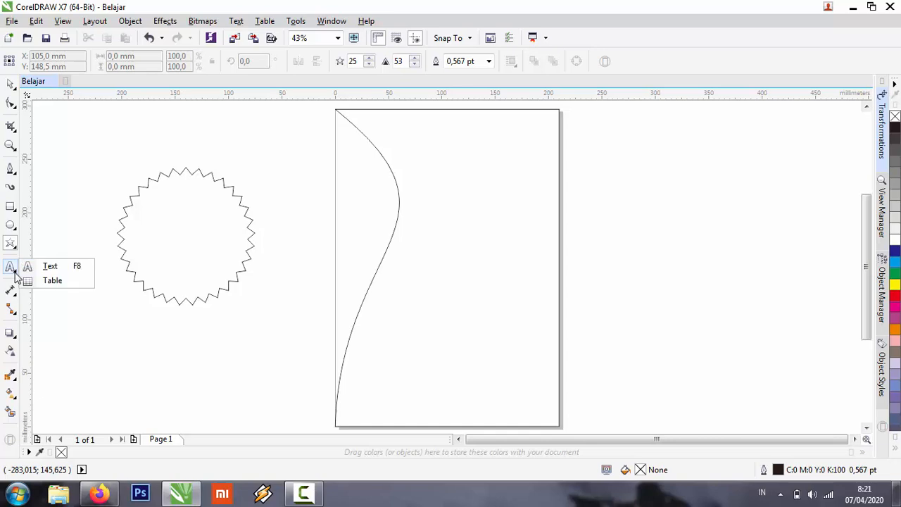
click(51, 267)
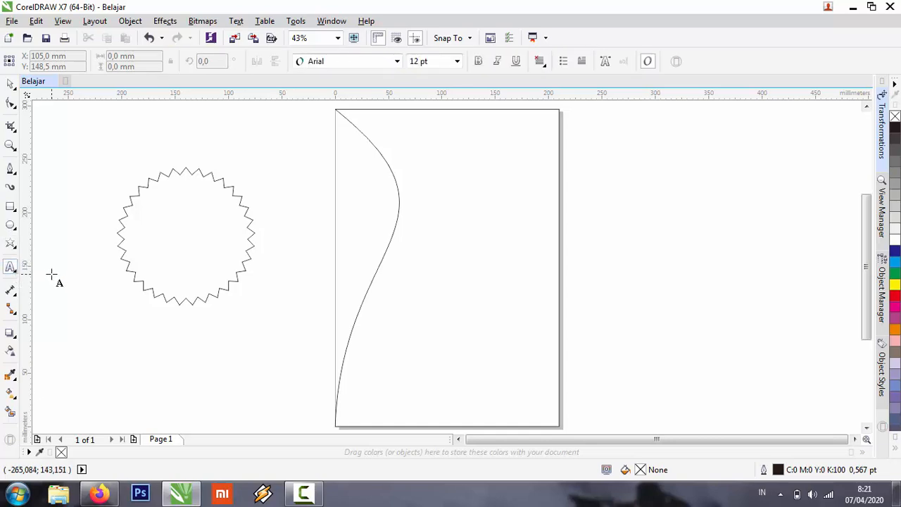
click(308, 170)
text(dada)
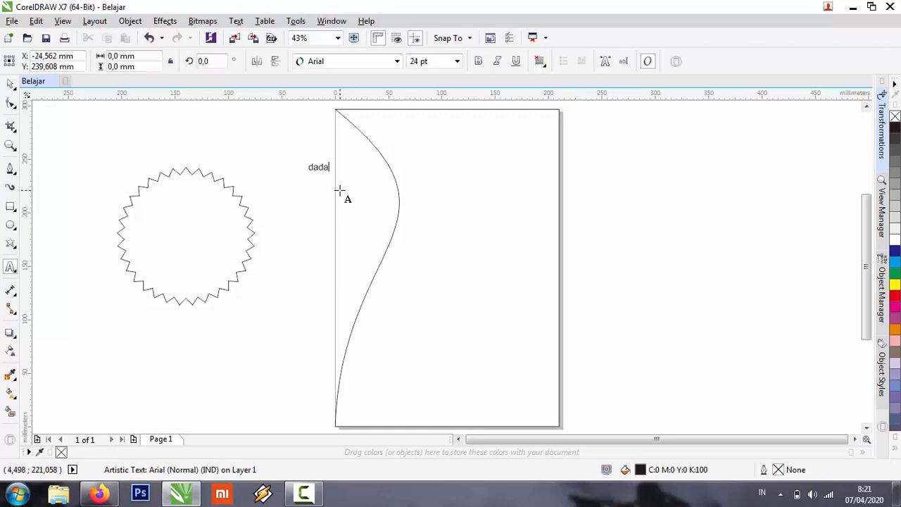
key(ctrl+z)
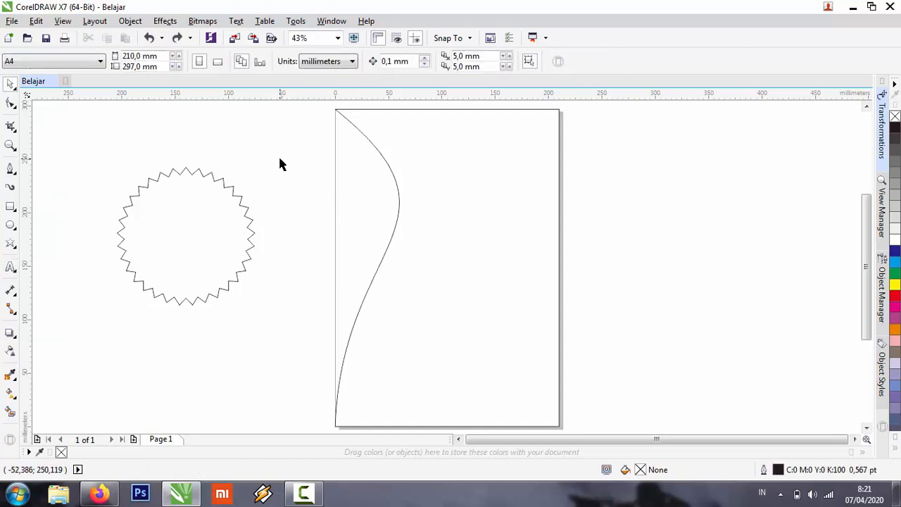
Draw a paragraph text frame about 184 by 180 mm, enter "dengan menggunakan" in it, clear the text and delete the frame.
click(10, 268)
drag(288, 128, 484, 320)
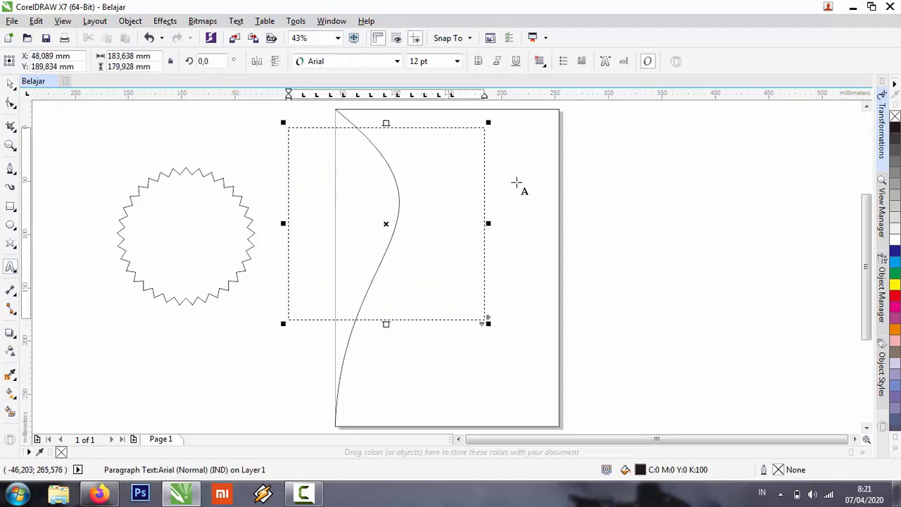
text(dengan menggunakan)
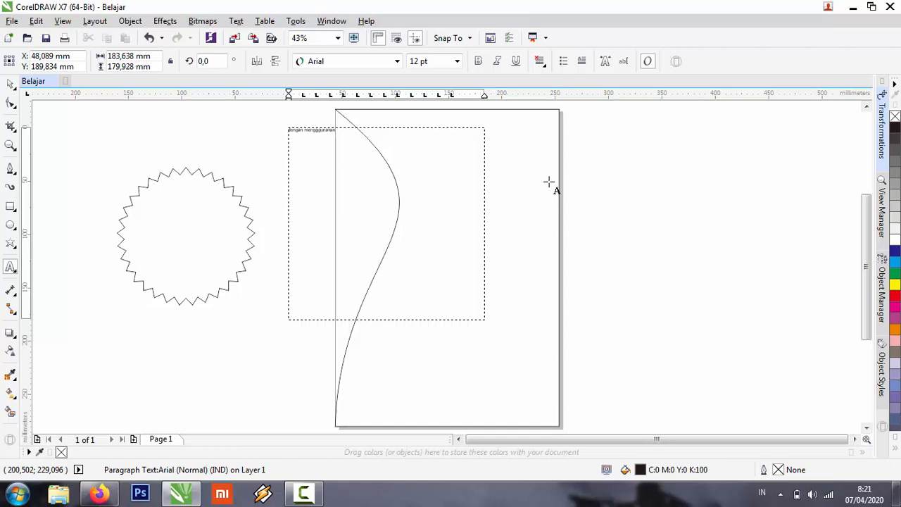
key(ctrl+a)
key(Delete)
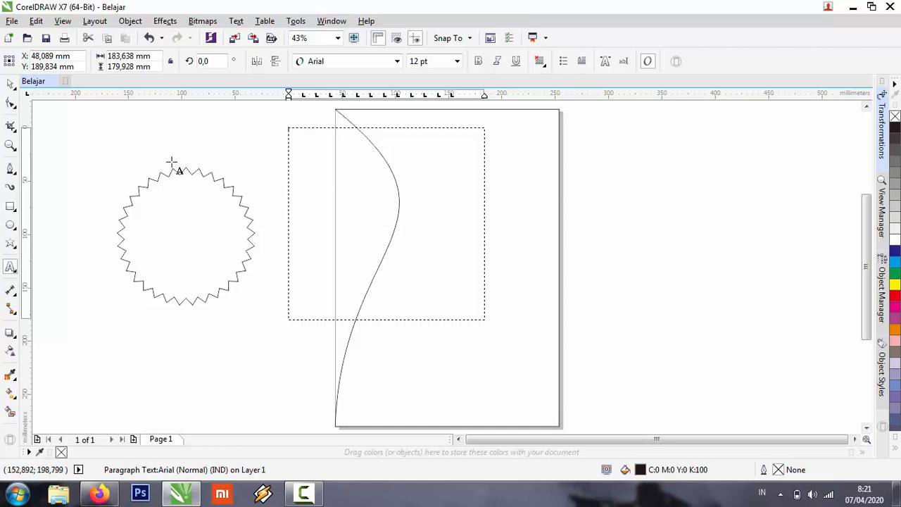
click(10, 83)
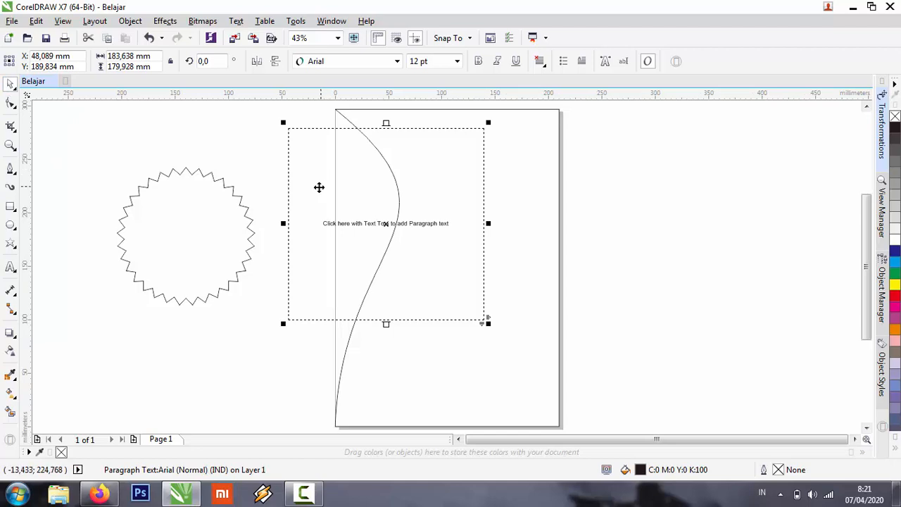
key(Delete)
Add the artistic text "belajar coreldraw" across the page's left edge and delete it.
click(10, 269)
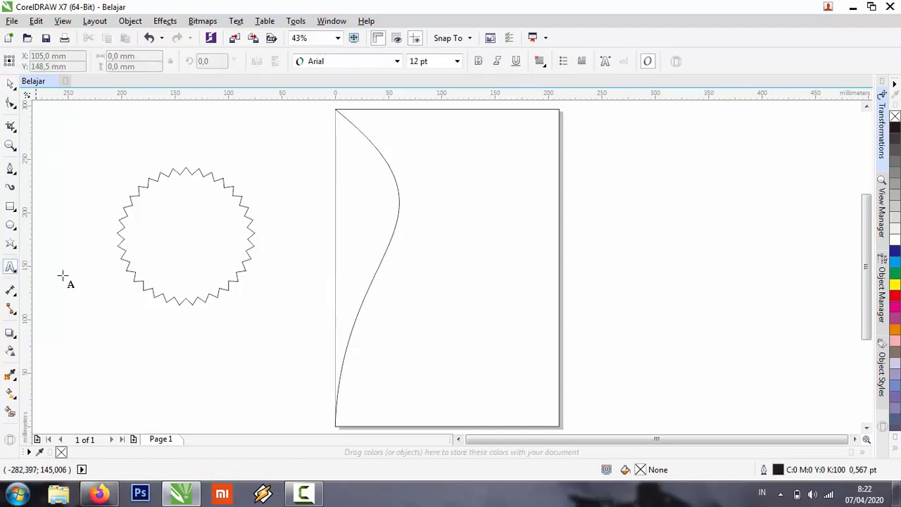
click(299, 184)
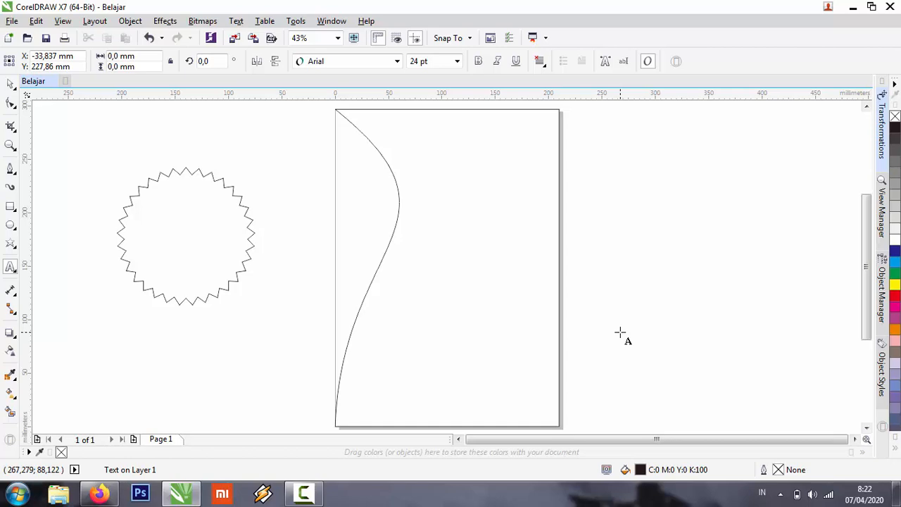
text(den)
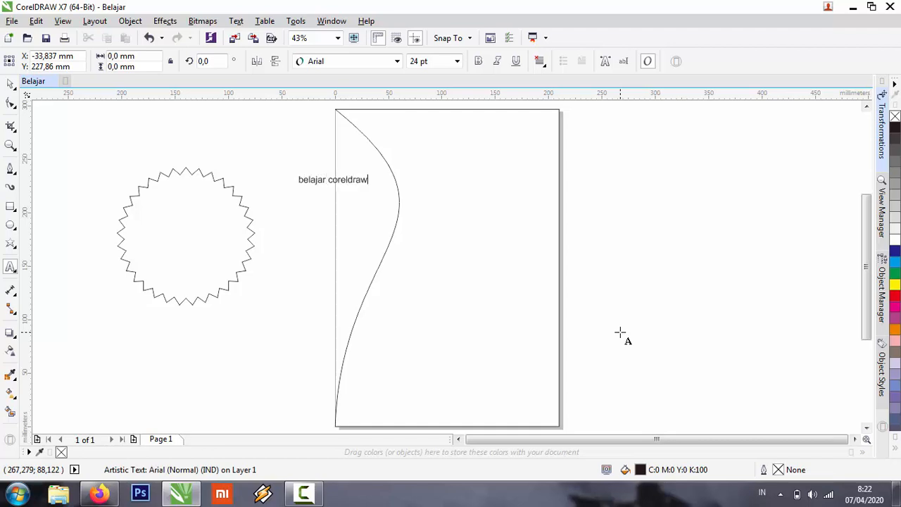
click(10, 83)
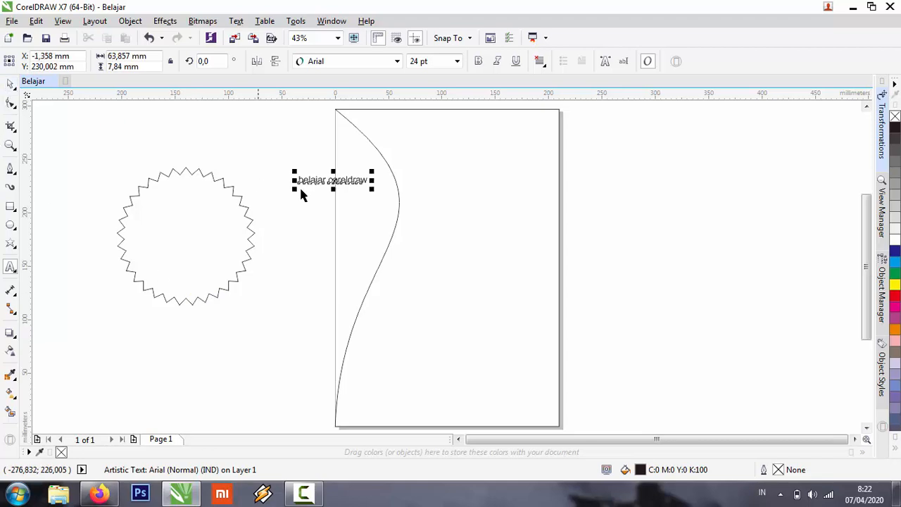
key(Delete)
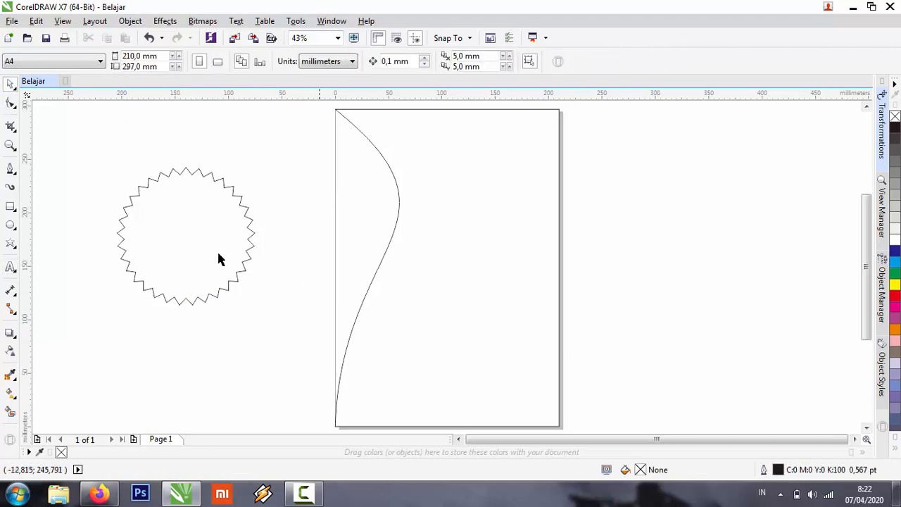
click(15, 300)
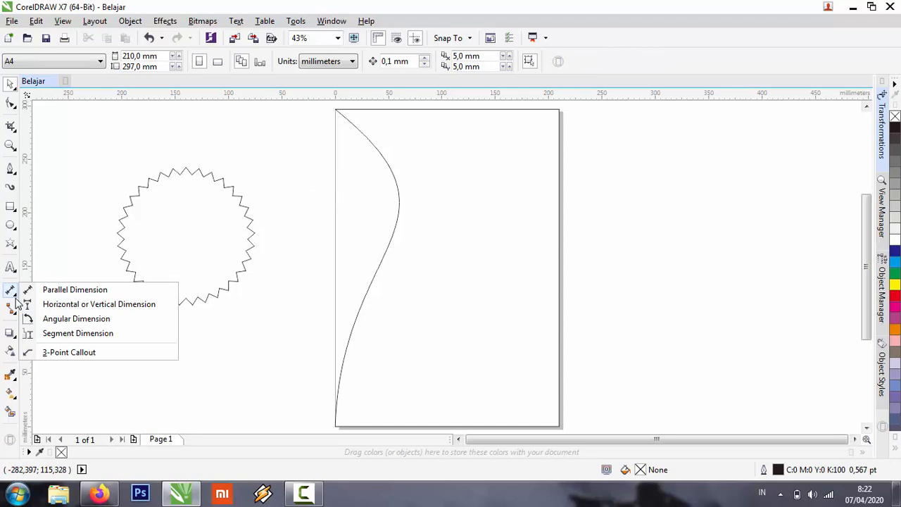
click(92, 185)
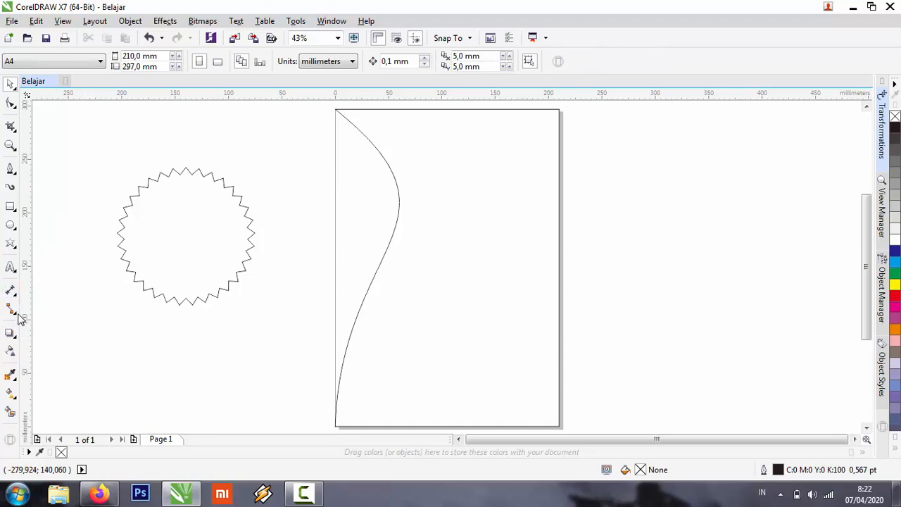
click(17, 314)
click(84, 226)
Apply the Flat Bottom Right drop shadow preset to the star and set the shadow colour to white.
click(10, 335)
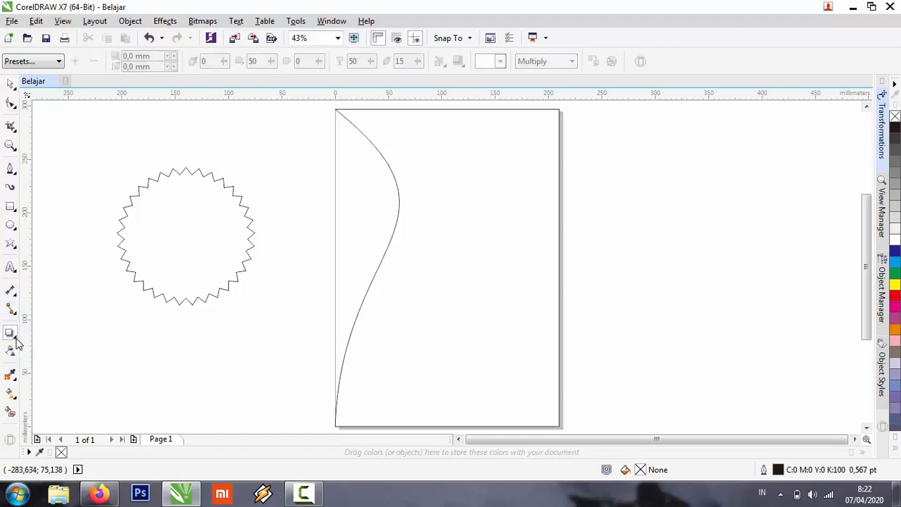
click(16, 340)
click(44, 332)
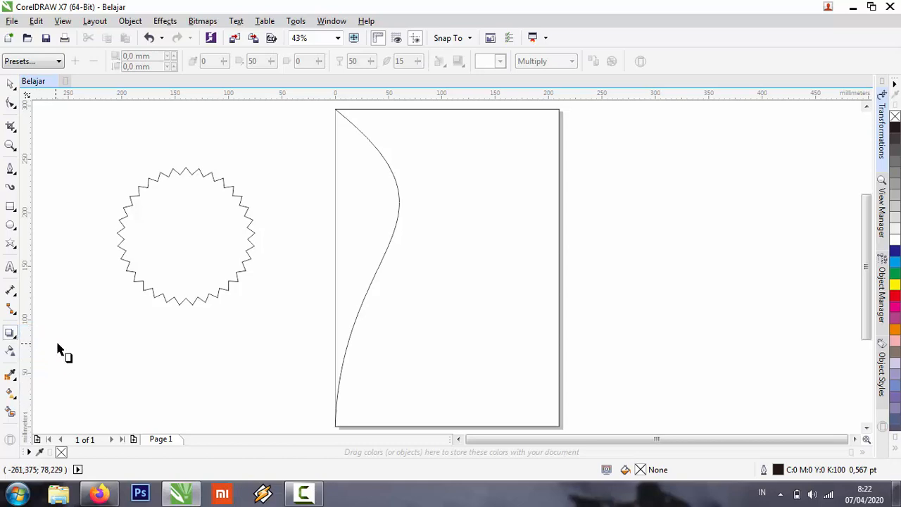
click(204, 228)
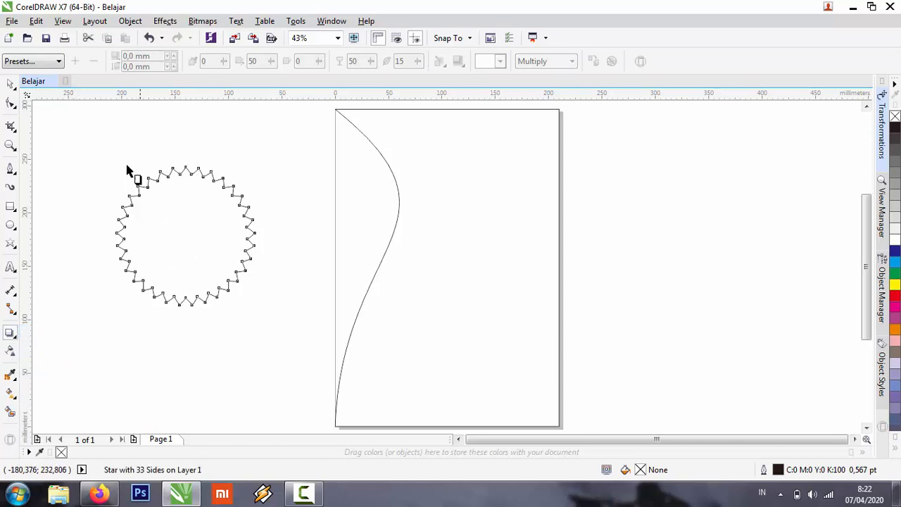
click(57, 62)
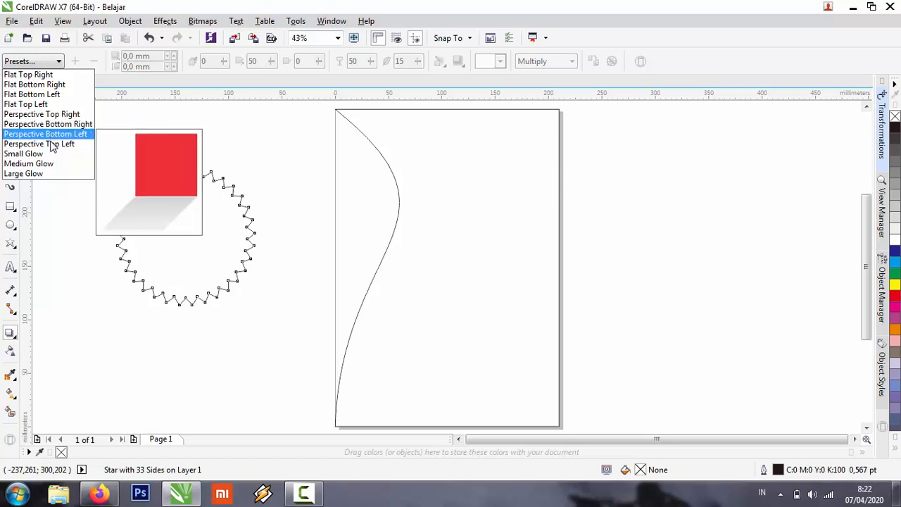
click(52, 85)
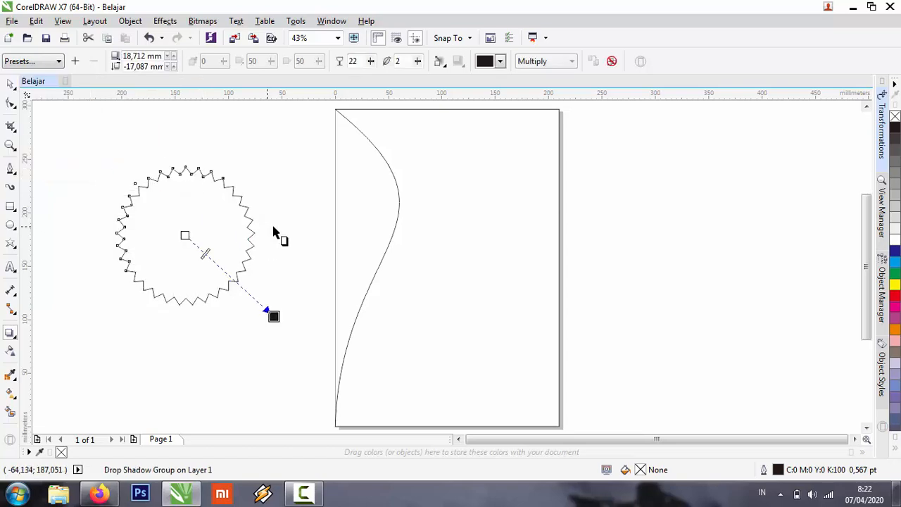
click(500, 61)
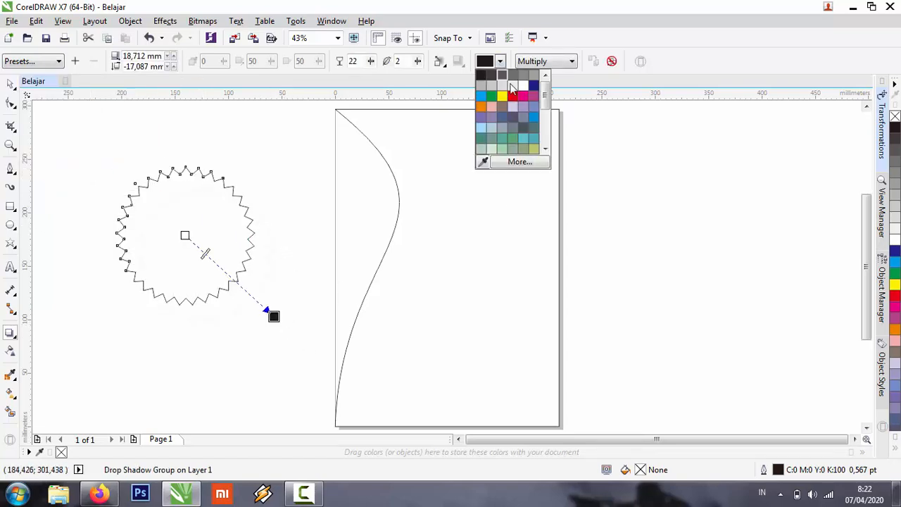
click(523, 87)
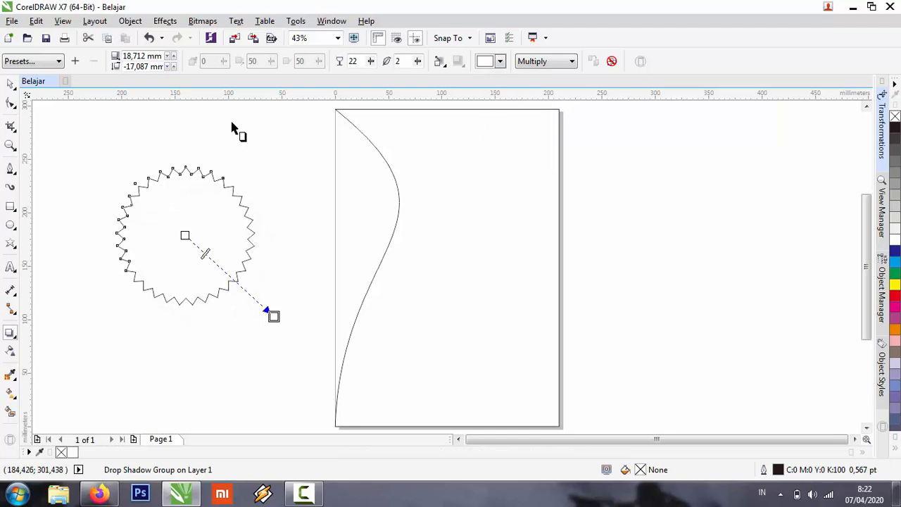
Fill the star with solid blue (C100 M100 Y0 K0).
click(11, 83)
click(895, 251)
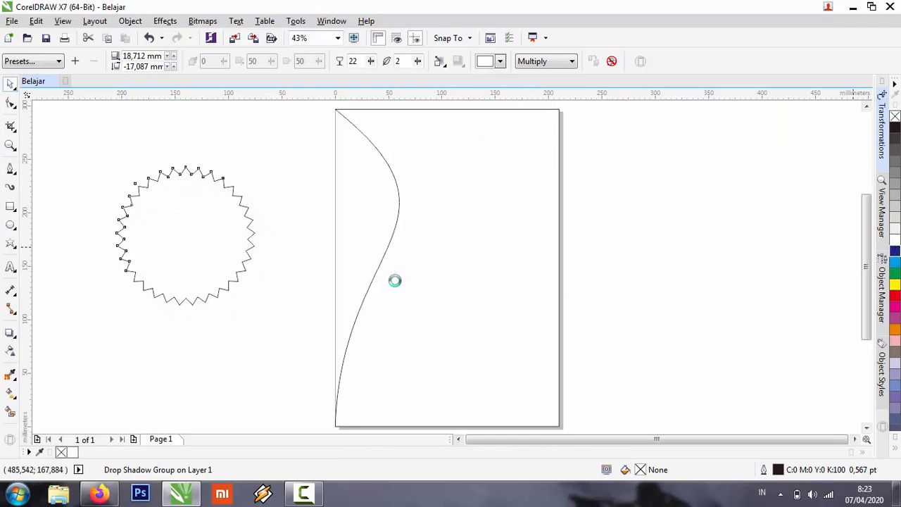
click(204, 142)
click(186, 192)
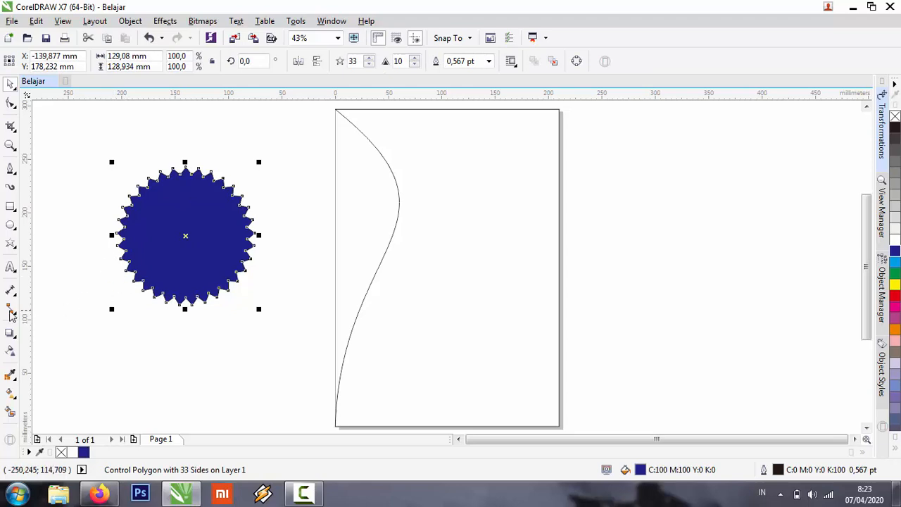
Change the star's drop shadow colour to blue and then to light teal.
click(11, 333)
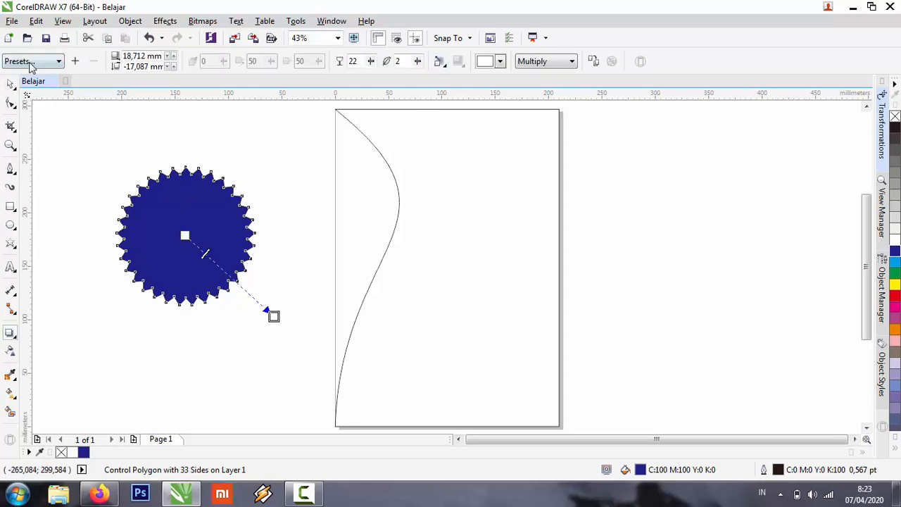
click(500, 61)
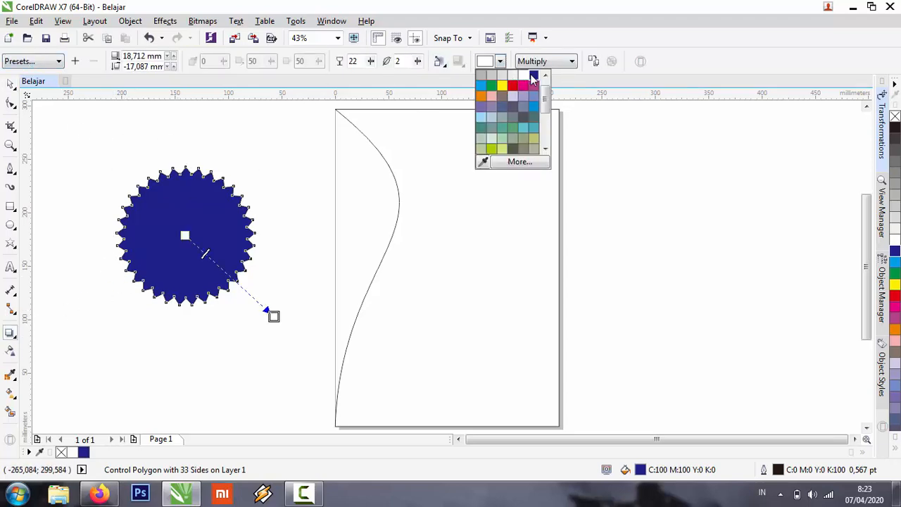
click(533, 74)
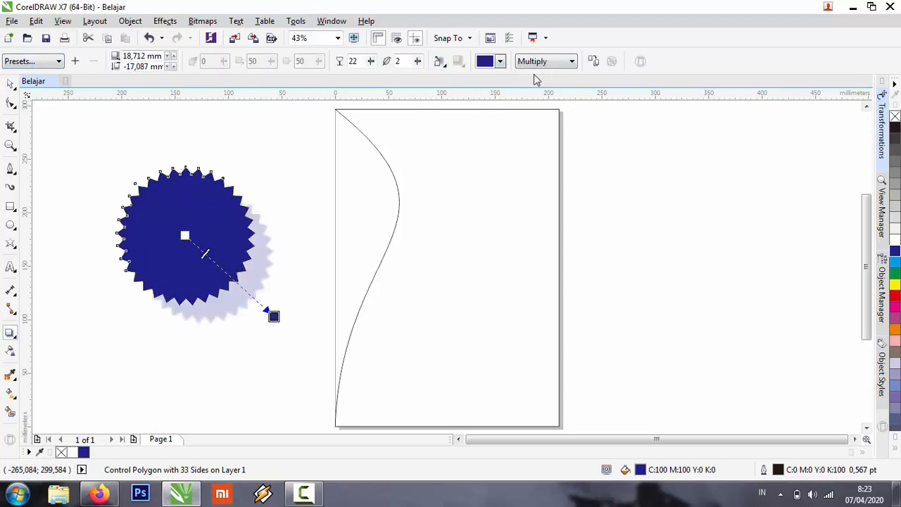
click(501, 61)
drag(542, 95, 545, 85)
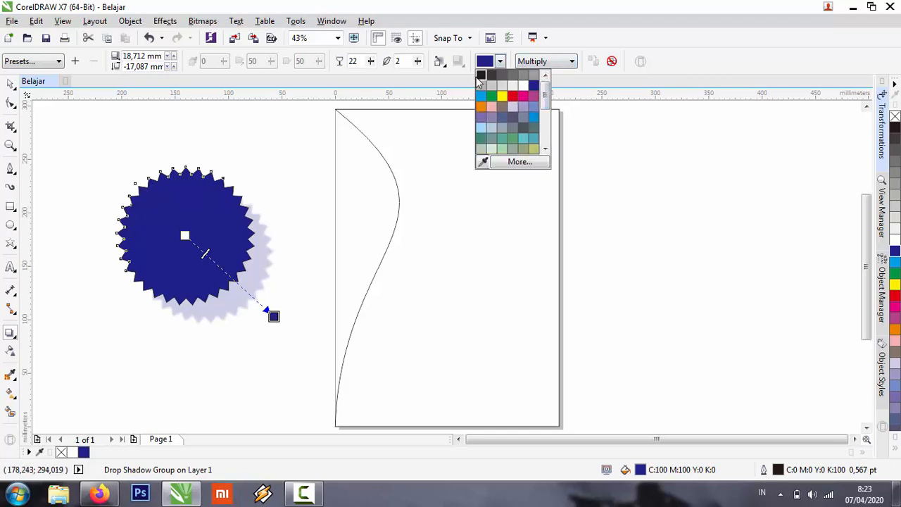
click(524, 138)
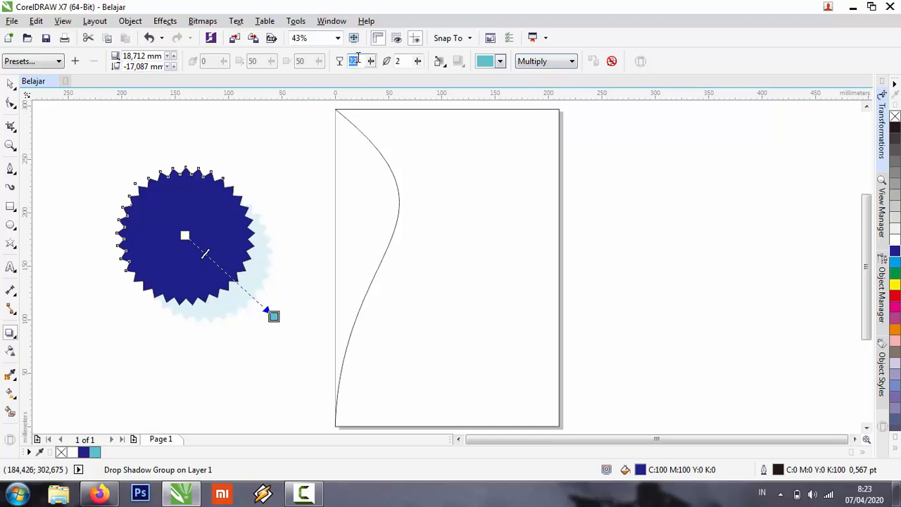
Set the star's drop shadow opacity to 80 and feathering to 4, and deselect the star.
text(1)
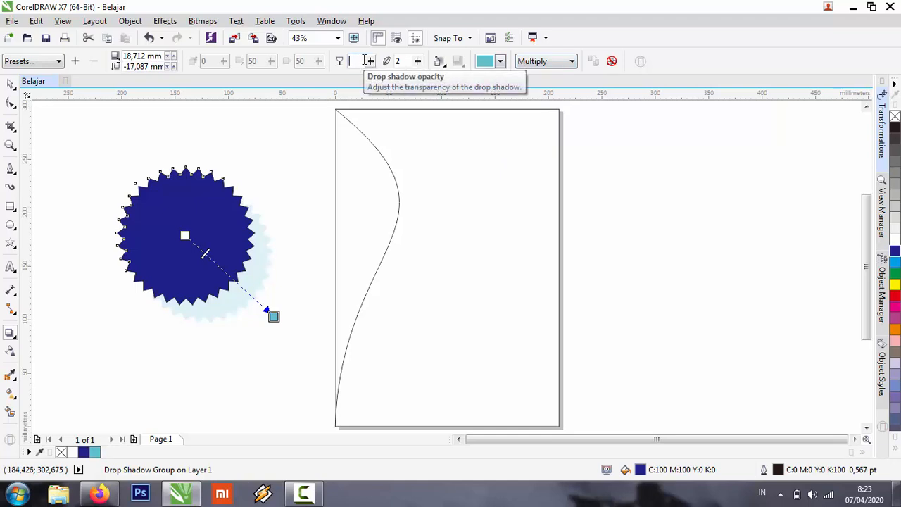
key(Return)
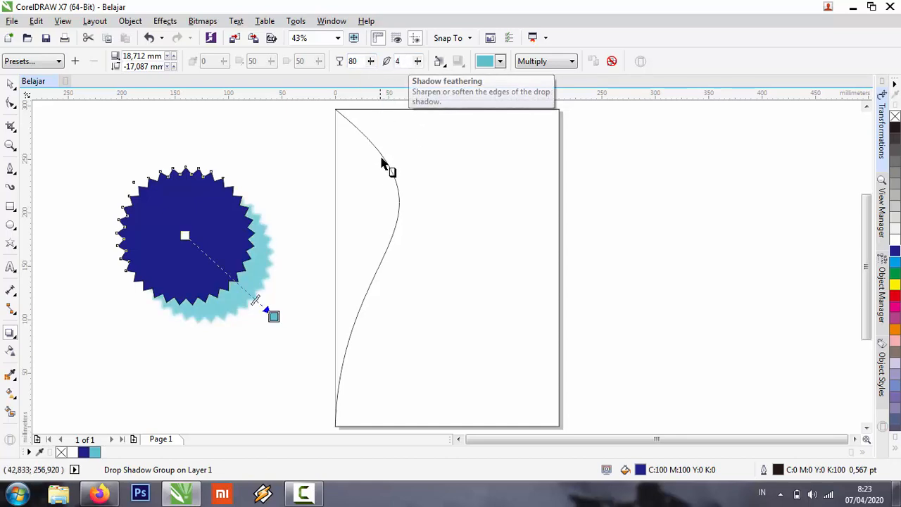
click(276, 125)
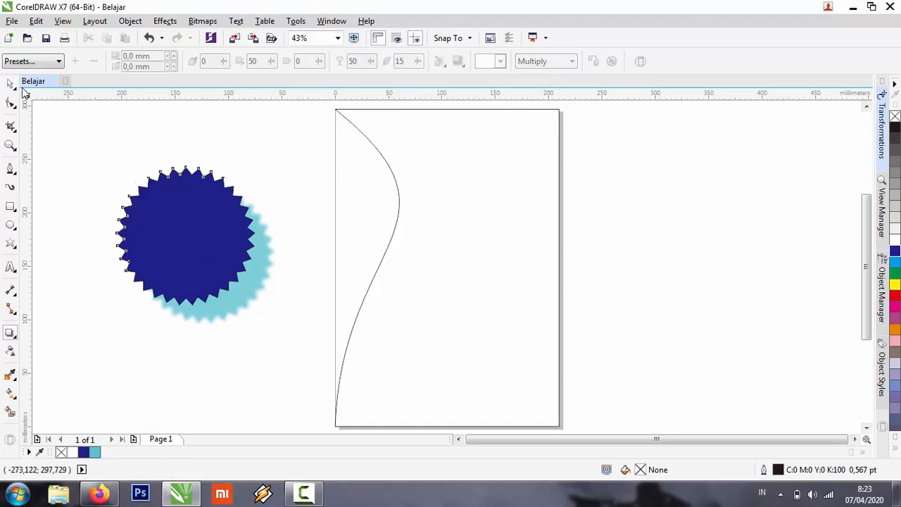
key(space)
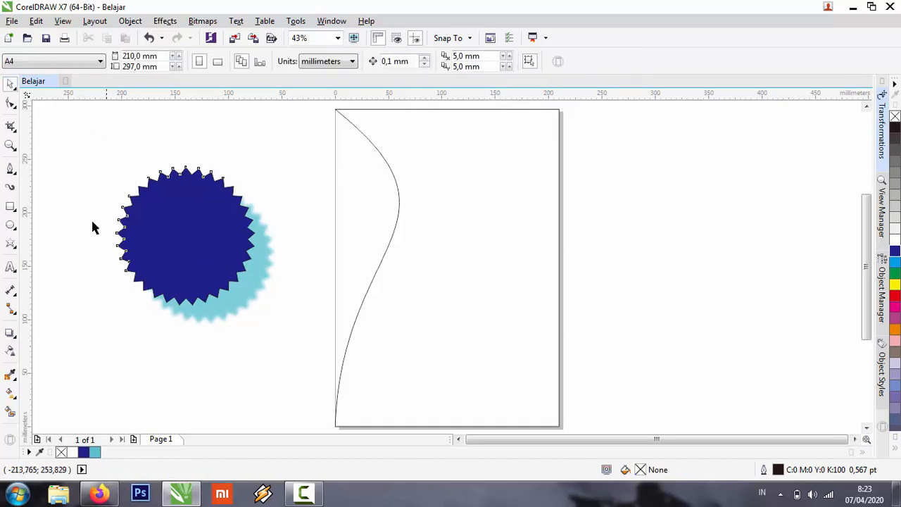
Fill the curved shape on the page with red (C0 M100 Y100 K0).
click(10, 351)
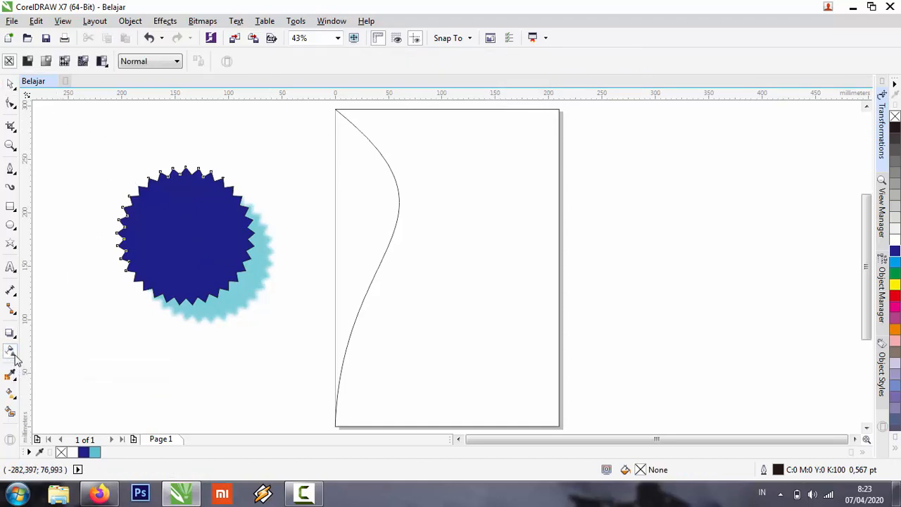
click(528, 144)
click(894, 295)
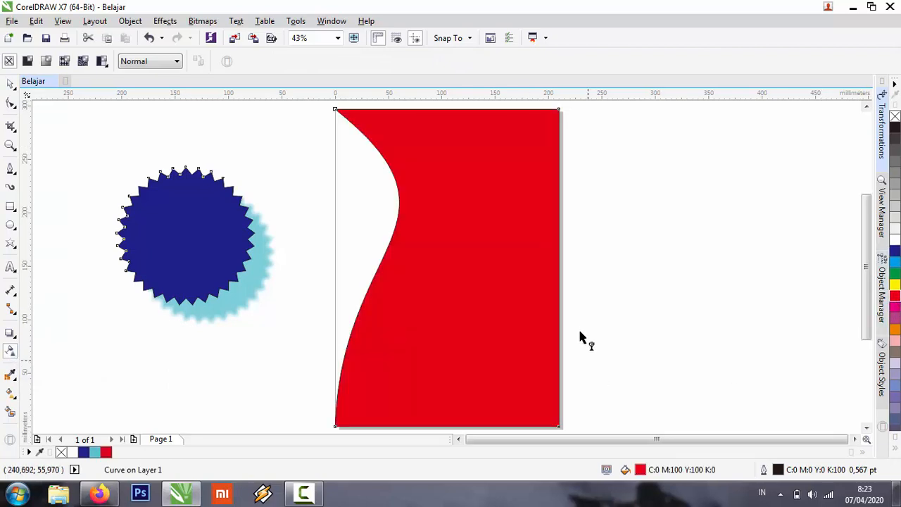
Apply a vertical linear transparency fading towards the bottom of the red shape, try moving the shape, and undo both changes.
drag(473, 139, 483, 371)
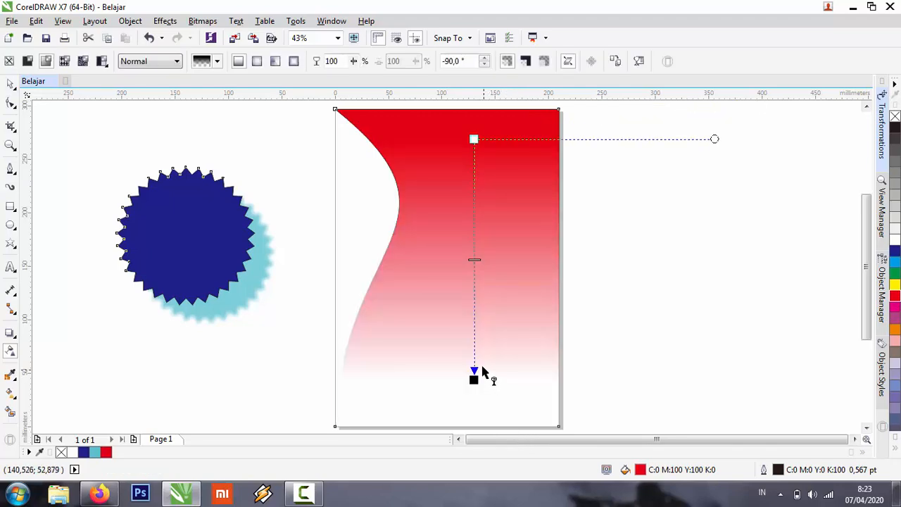
click(10, 84)
drag(477, 187, 560, 174)
key(ctrl+z)
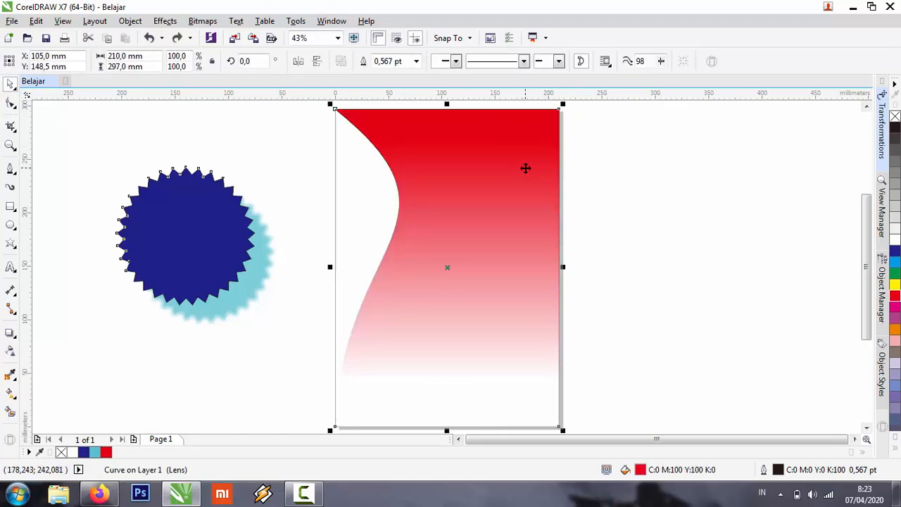
click(619, 158)
click(430, 134)
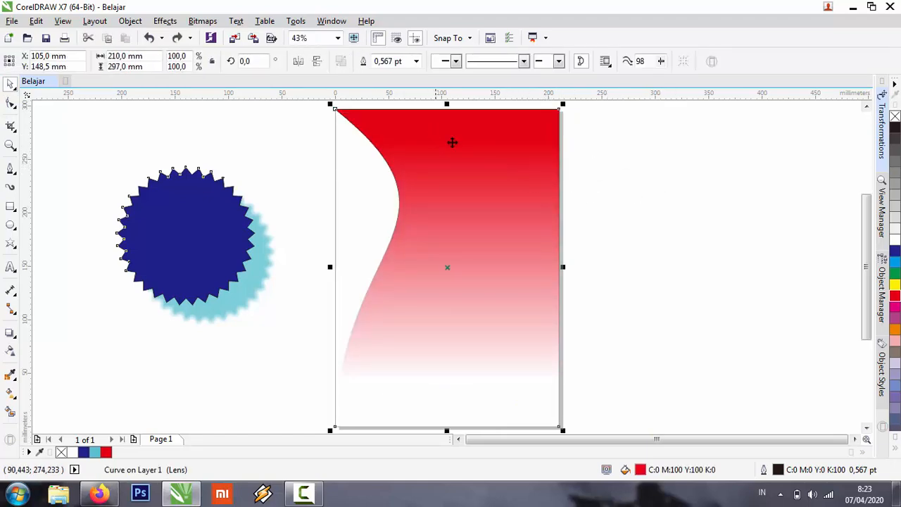
key(ctrl+z)
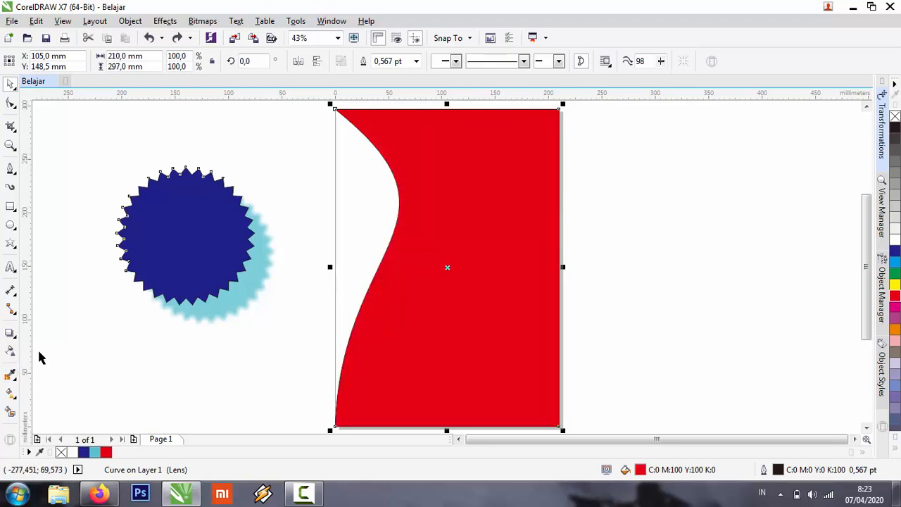
Recolour the red shape with the star's blue using the Color Eyedropper and undo the recolouring.
click(16, 378)
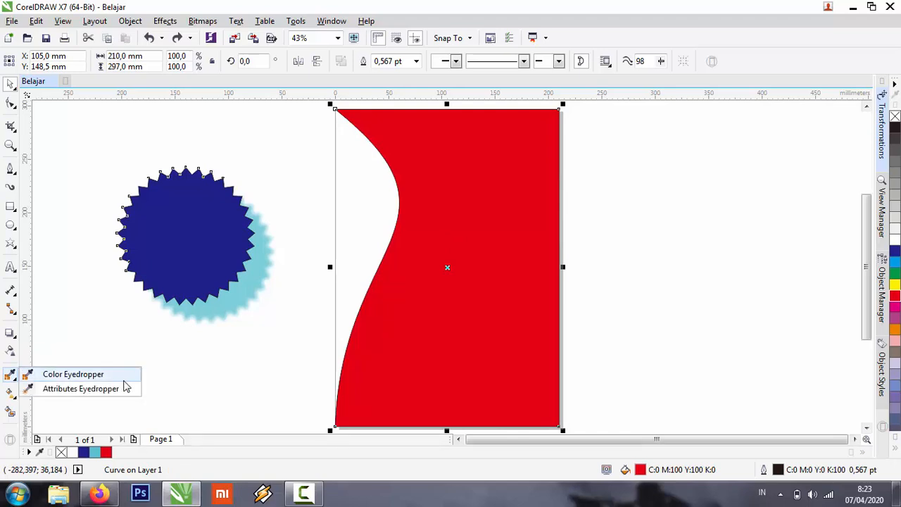
click(102, 379)
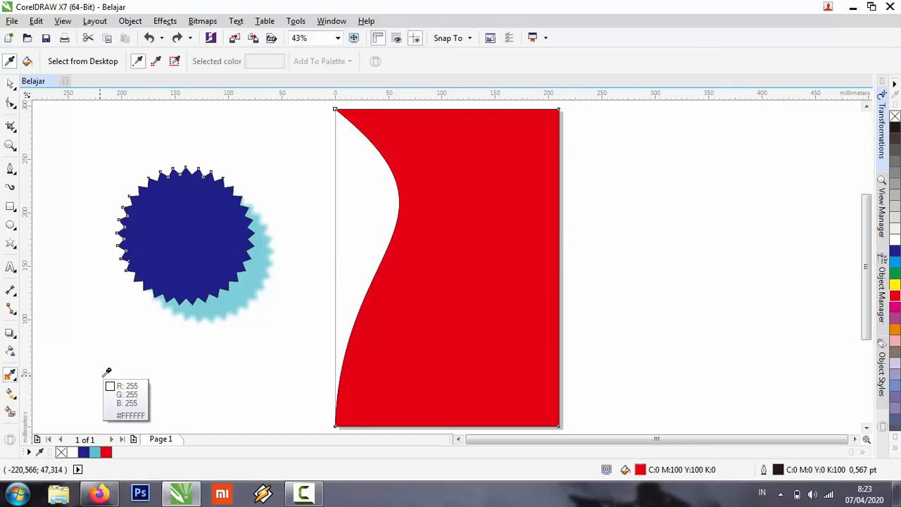
click(207, 234)
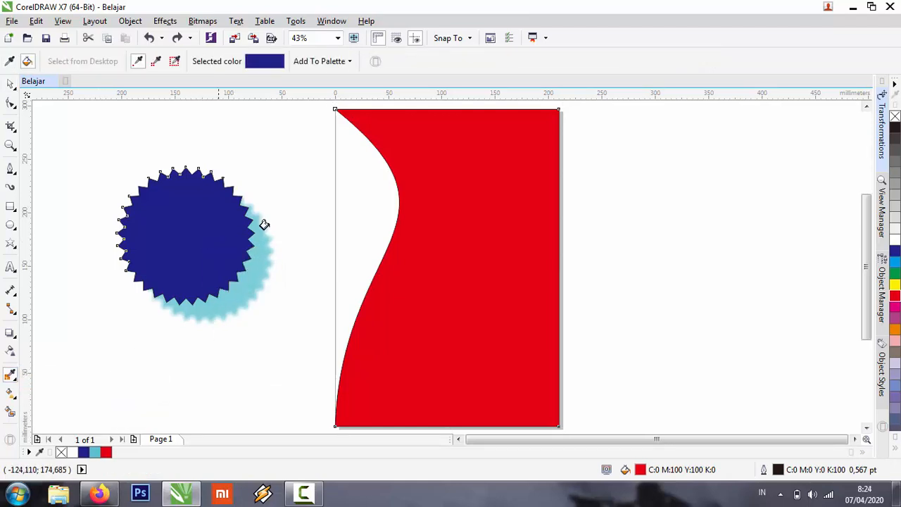
click(476, 161)
click(11, 83)
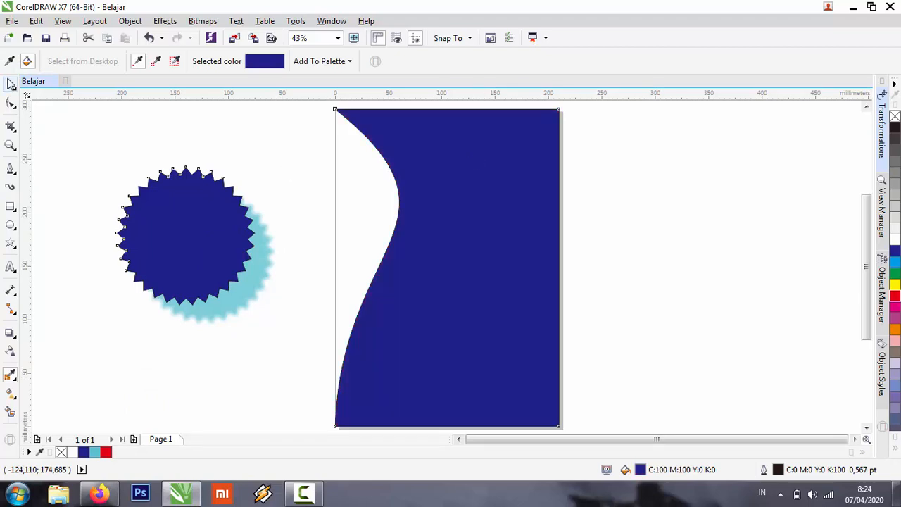
click(150, 140)
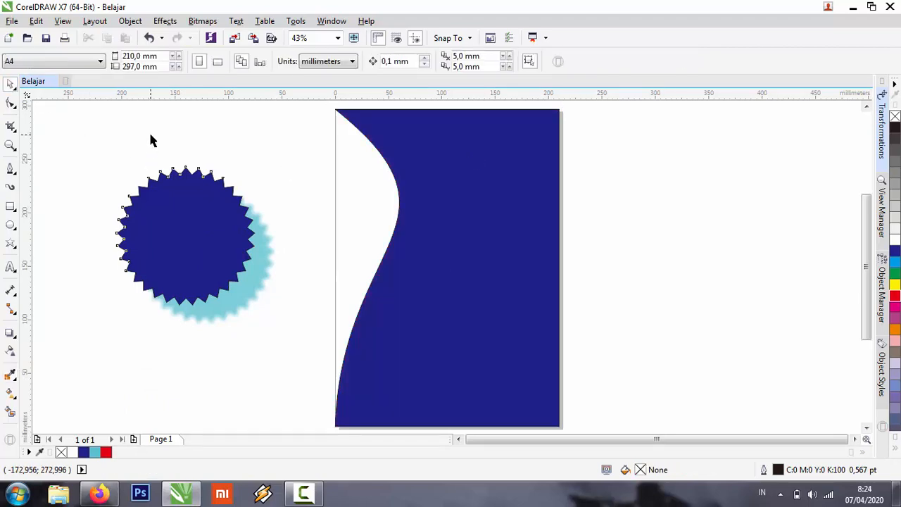
key(ctrl+z)
click(150, 141)
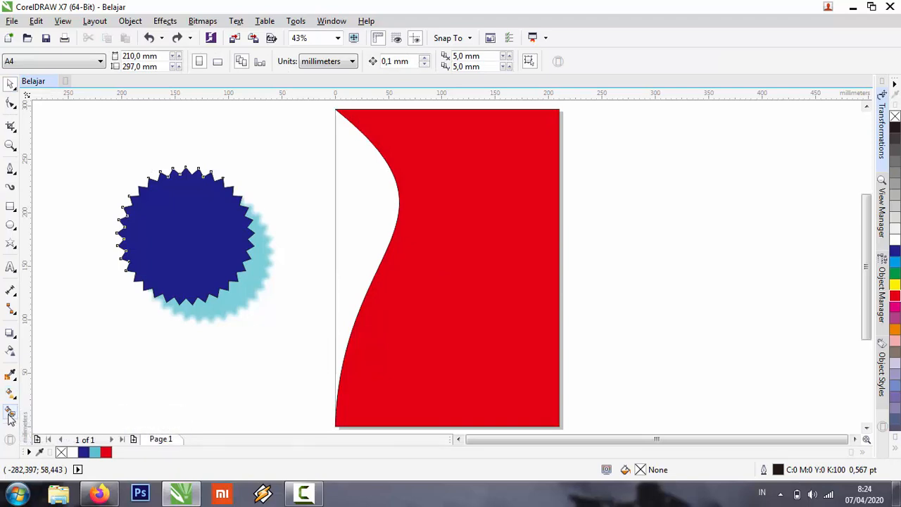
Fill the curved shape with yellow (C0 M20 Y100 K0) and then with lime green (C40 M0 Y100 K0).
click(524, 173)
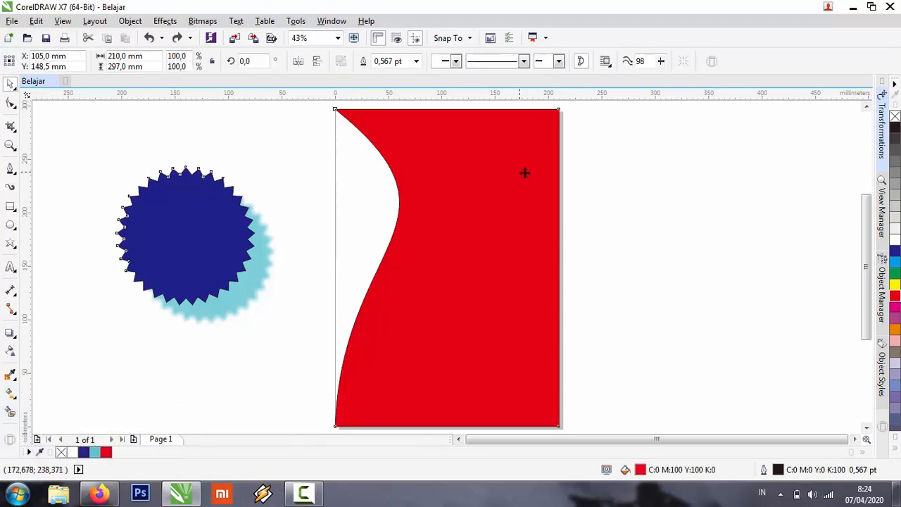
click(896, 449)
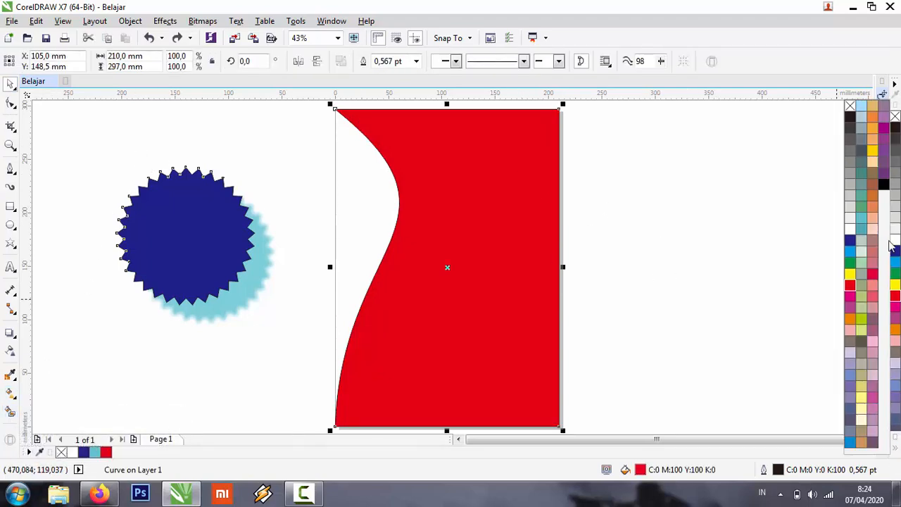
click(873, 151)
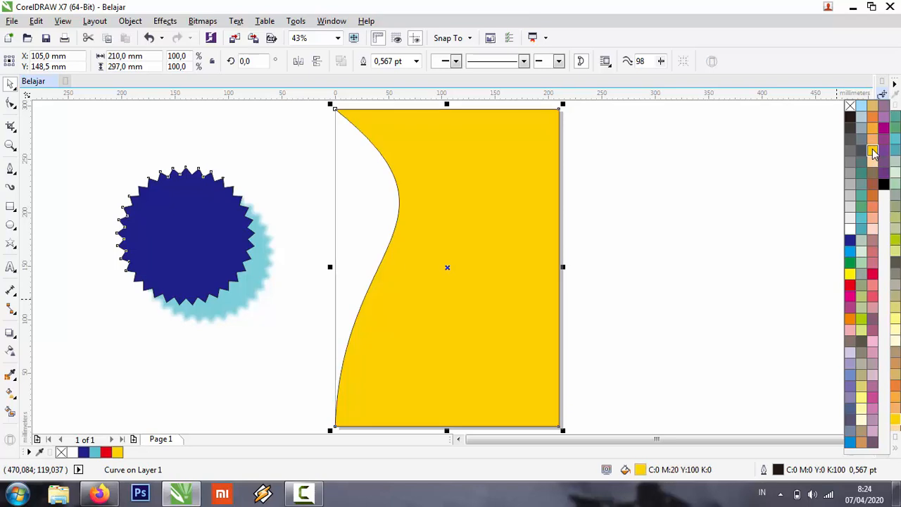
click(895, 243)
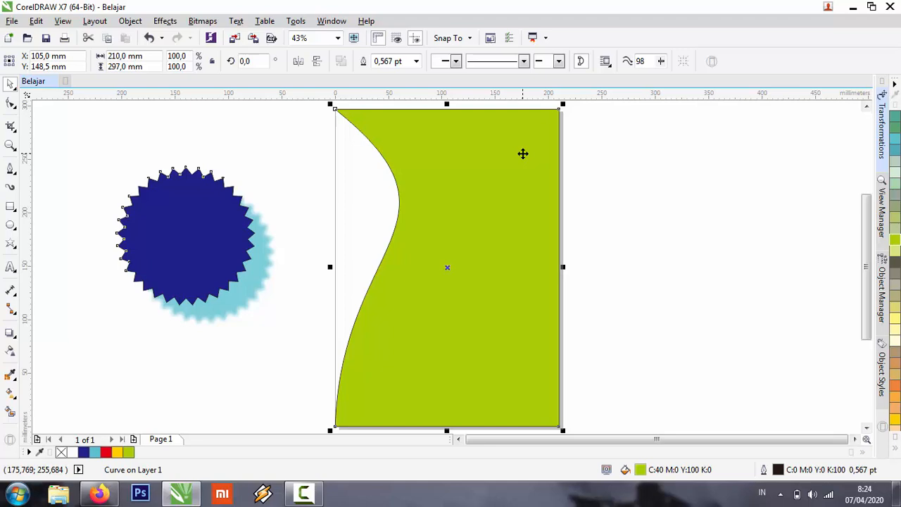
Apply a linear fountain fill to the curved shape from lime green to yellow (C15 M0 Y98 K0).
key(F11)
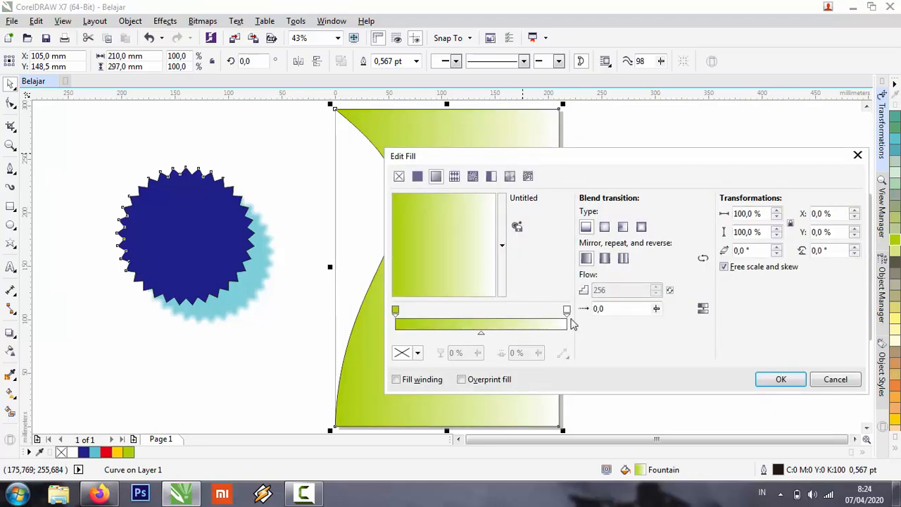
click(567, 309)
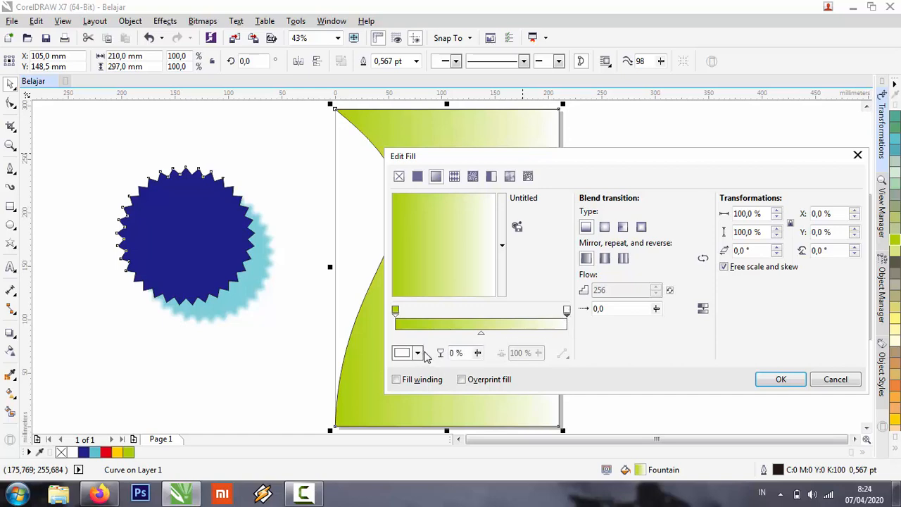
click(417, 353)
click(475, 248)
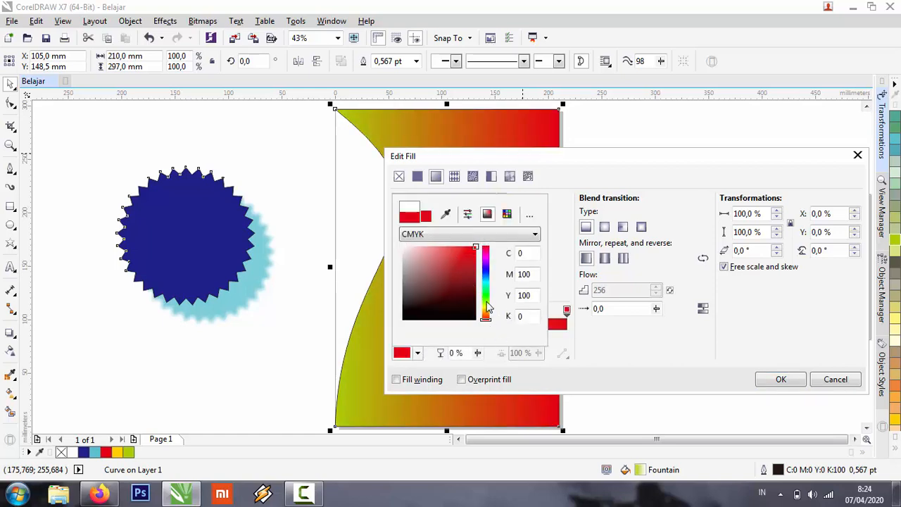
drag(488, 314, 487, 304)
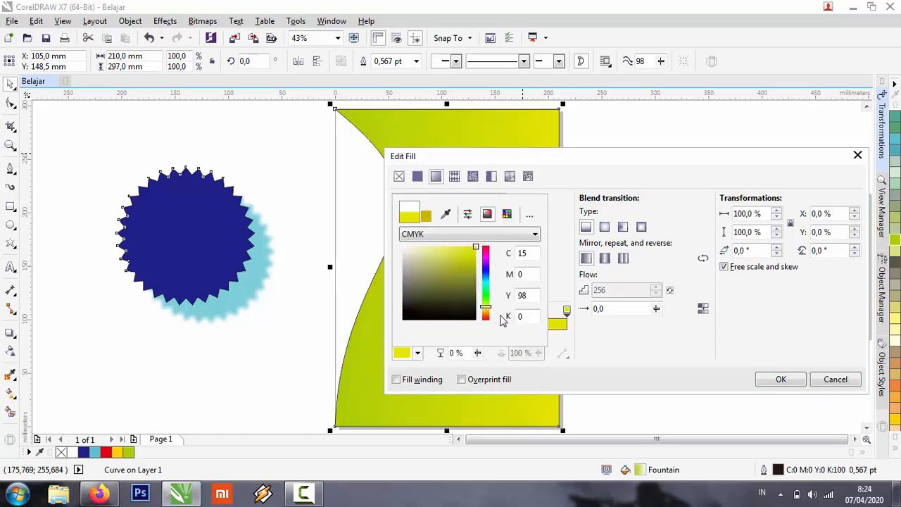
click(783, 380)
click(781, 380)
click(561, 204)
click(547, 190)
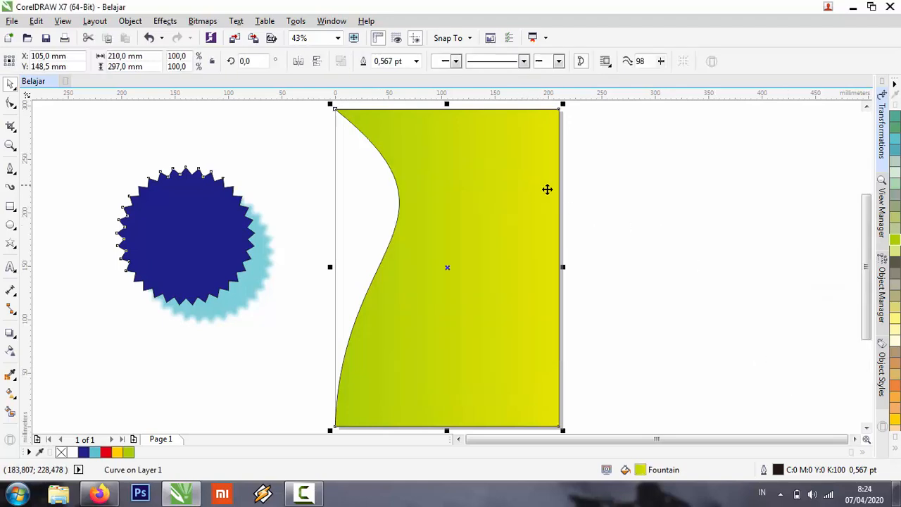
click(674, 206)
Remove the outline of the gradient-filled curved shape and deselect it.
click(507, 185)
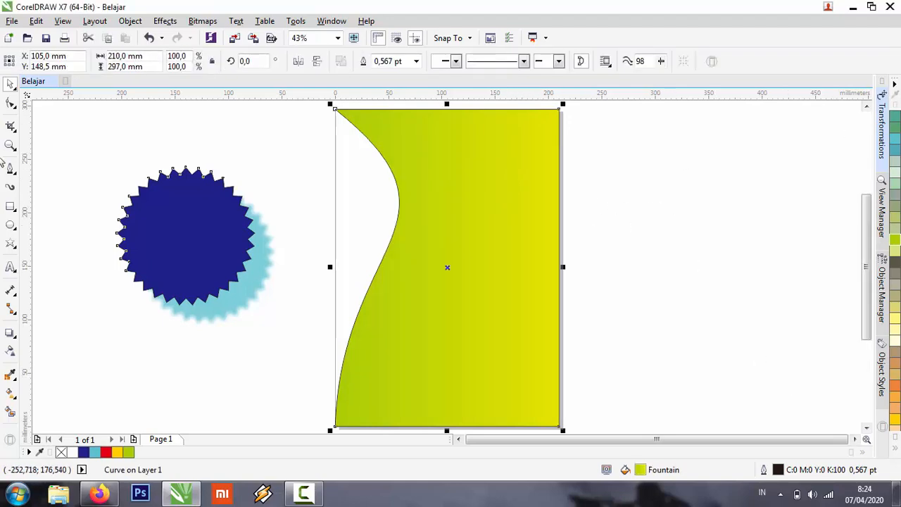
right_click(61, 452)
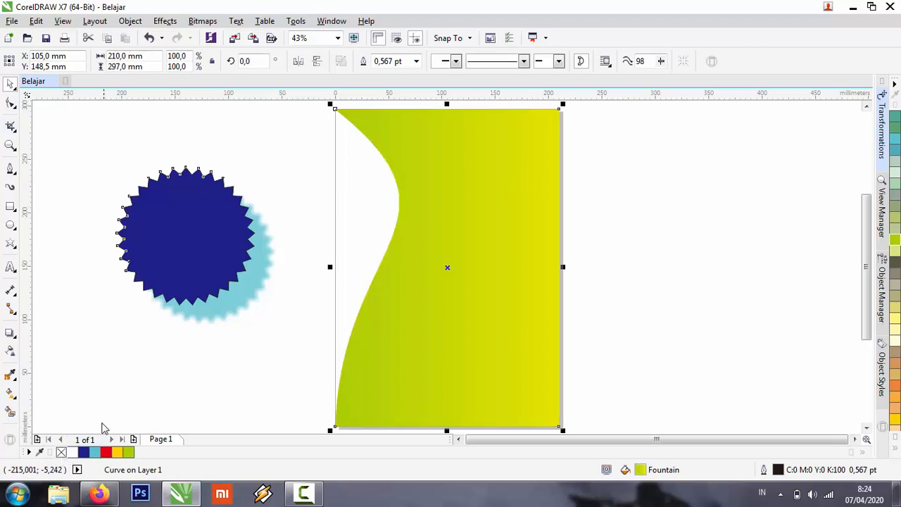
click(248, 140)
click(535, 191)
click(692, 188)
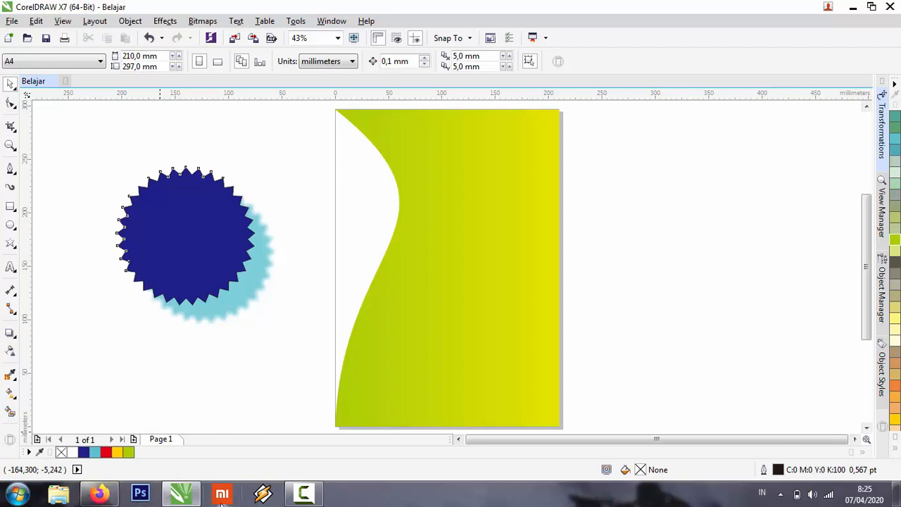
click(303, 495)
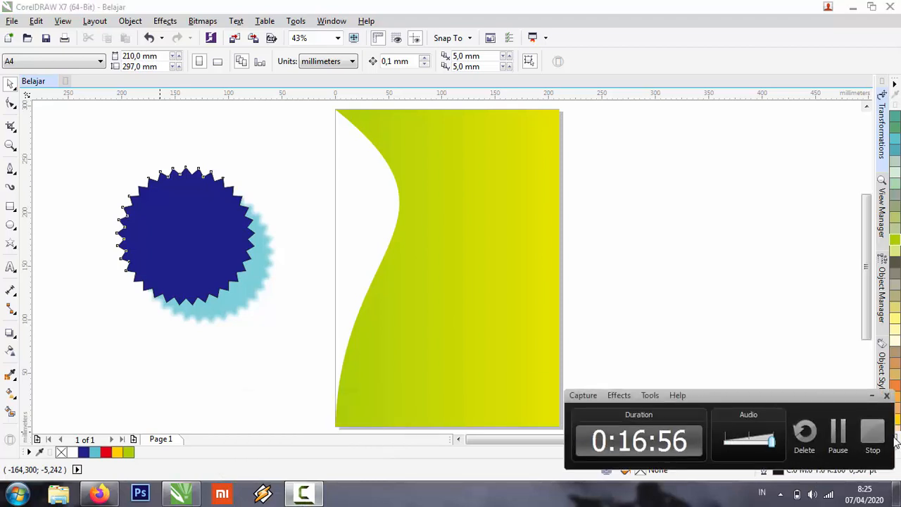